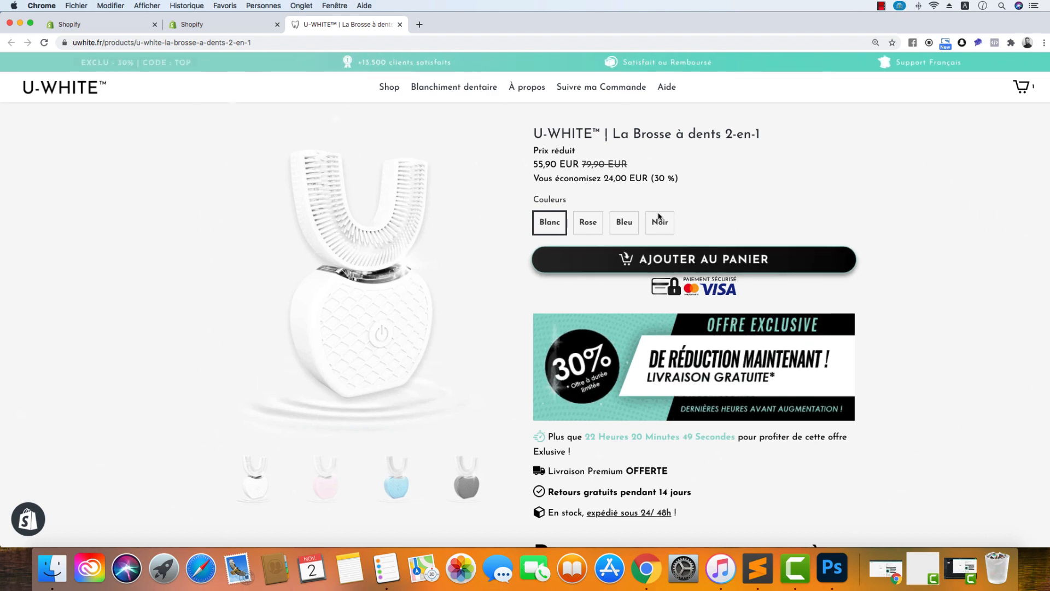
- Examine the U-WHITE 2-en-1 toothbrush product page, from the purchase area through the image-and-text blocks to the FAQ
scroll(532, 426, "down", 10)
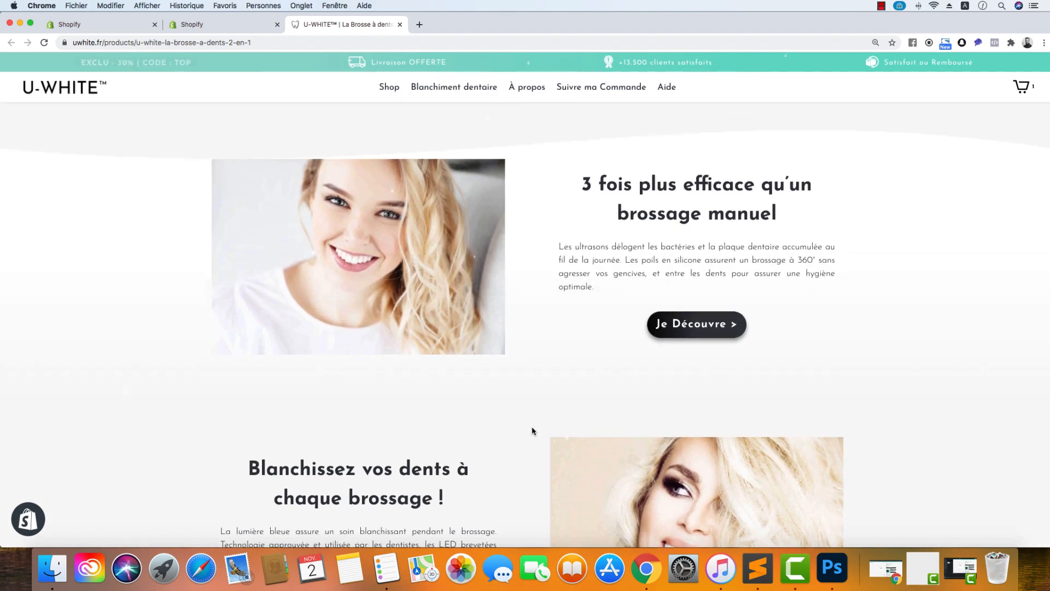
scroll(531, 431, "up", 3)
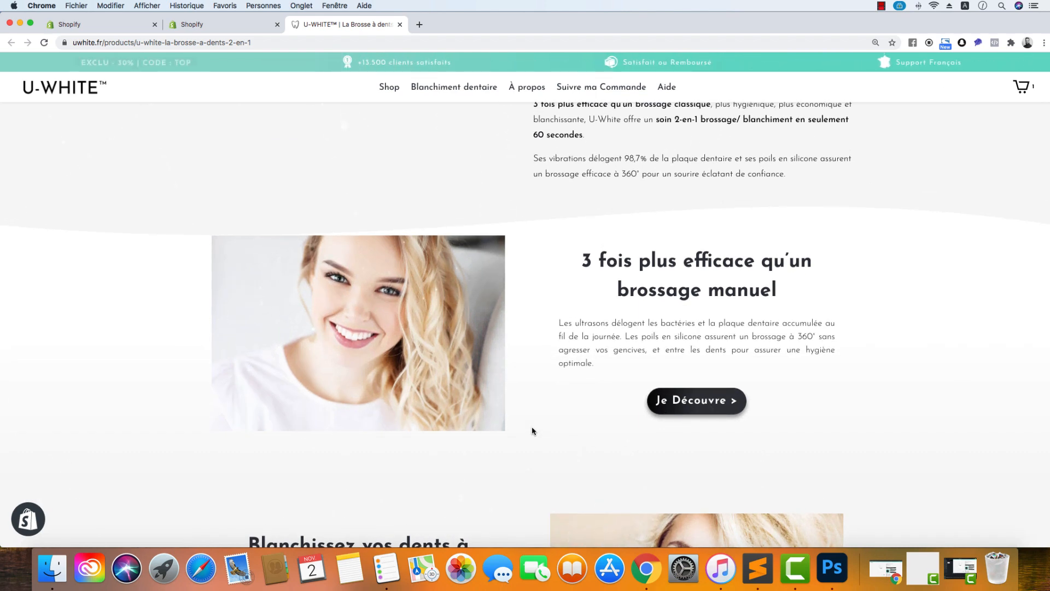
scroll(531, 427, "down", 5)
scroll(531, 427, "up", 3)
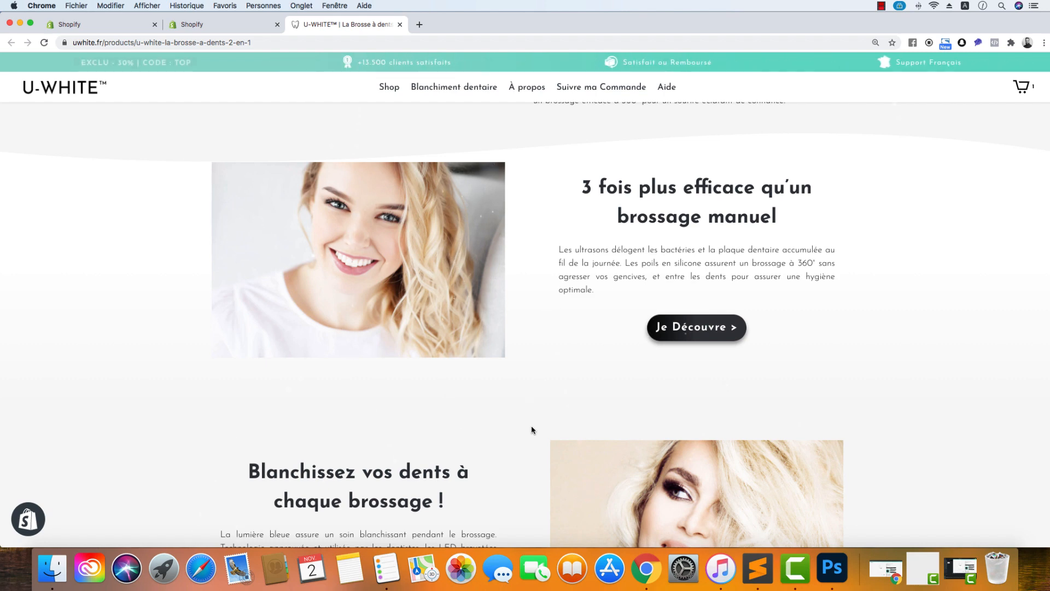
scroll(534, 433, "up", 10)
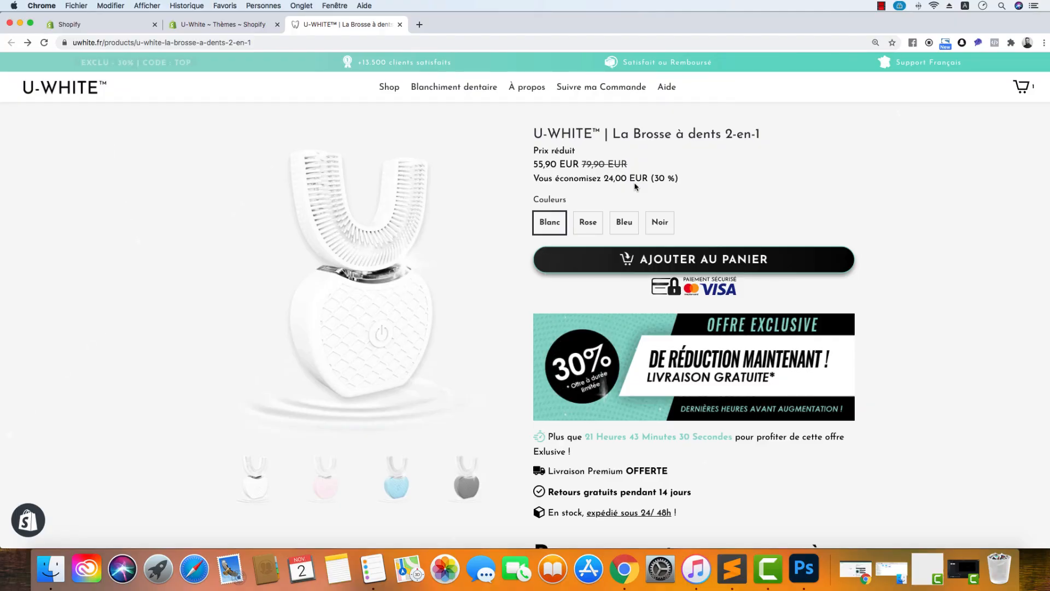
scroll(612, 245, "down", 10)
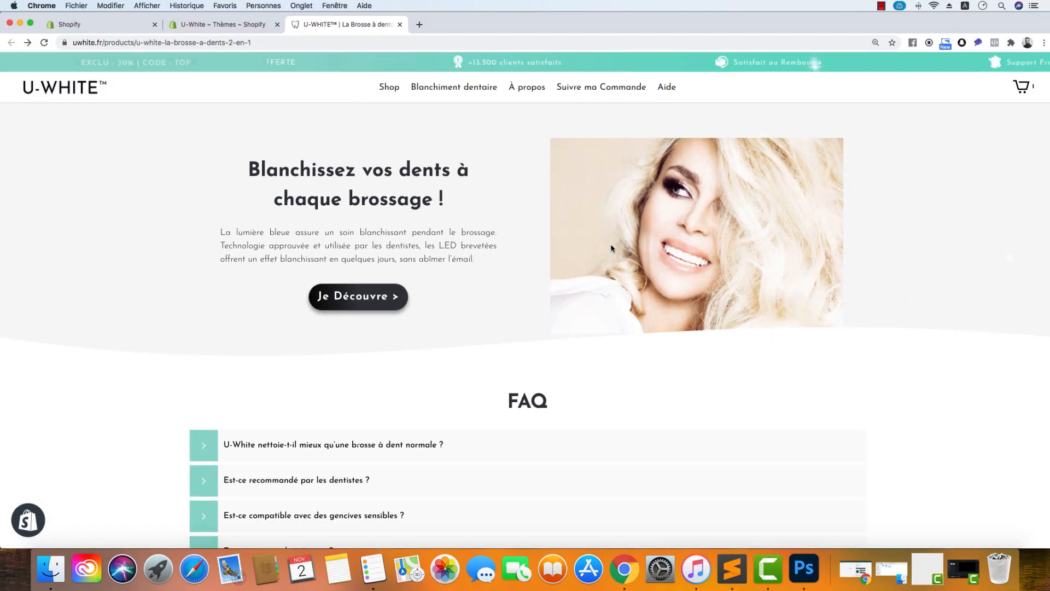
scroll(596, 266, "up", 10)
scroll(598, 267, "down", 10)
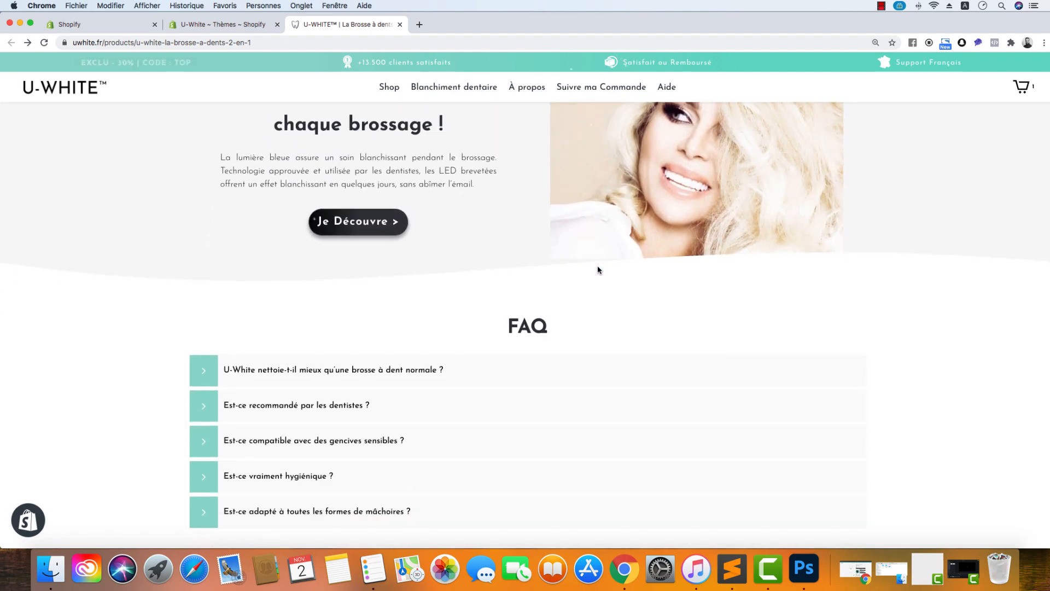
- Switch to Finder and inspect the Images folder inside Wave_Template_FE
key("super+1")
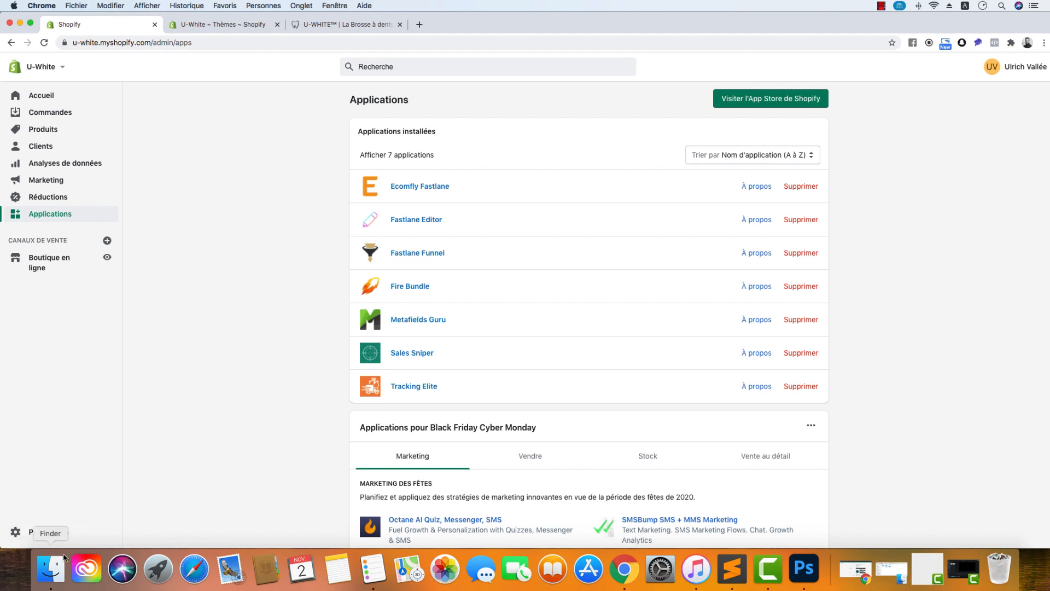
left_click(52, 567)
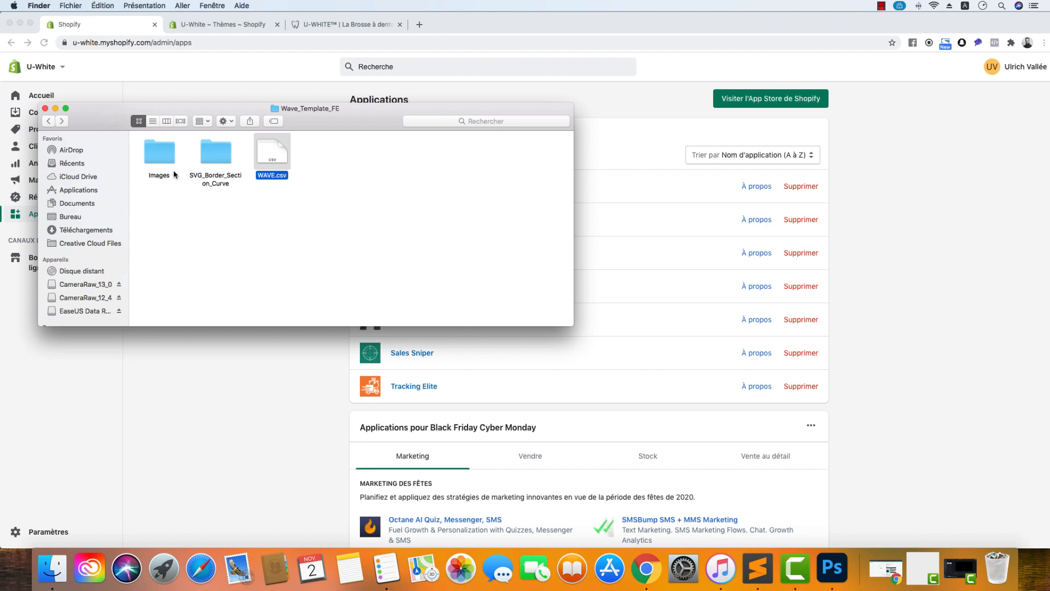
double_click(164, 158)
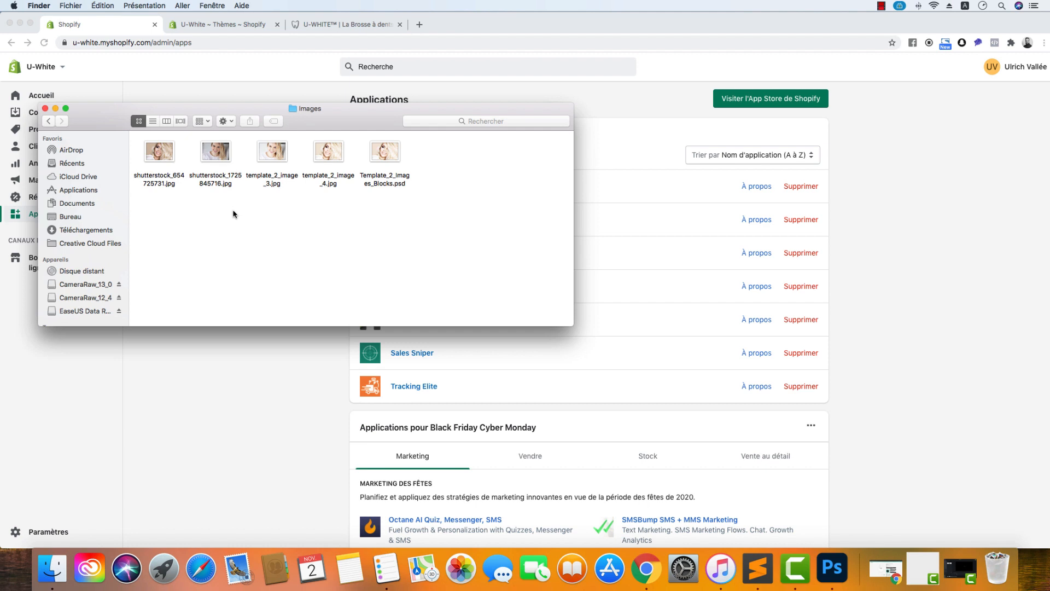
- Switch back to Chrome and review the image-and-text blocks on the U-WHITE product page
left_click(324, 25)
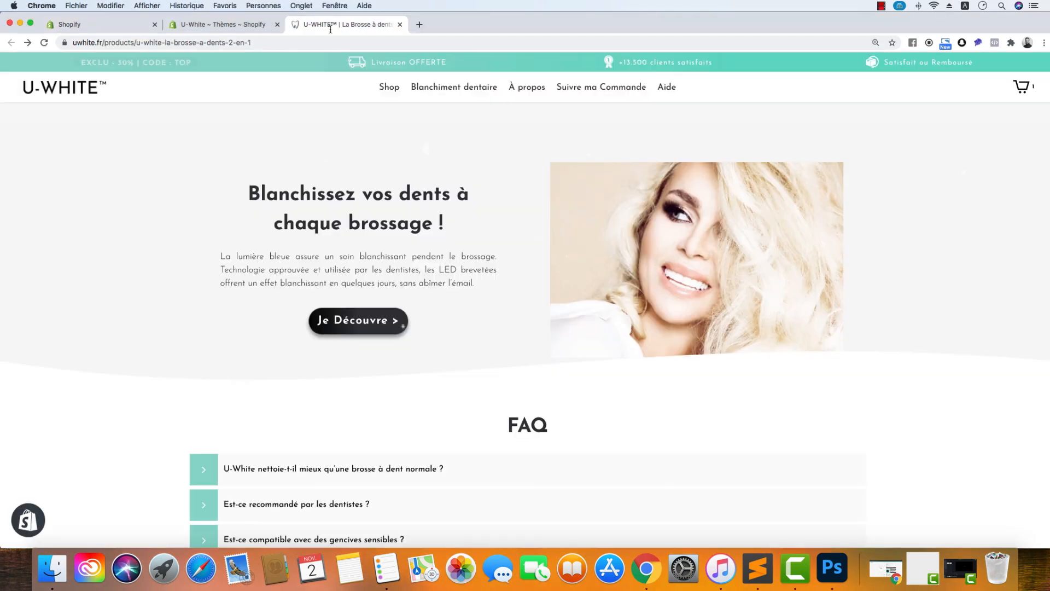
scroll(303, 245, "up", 5)
scroll(304, 242, "up", 7)
scroll(300, 242, "down", 10)
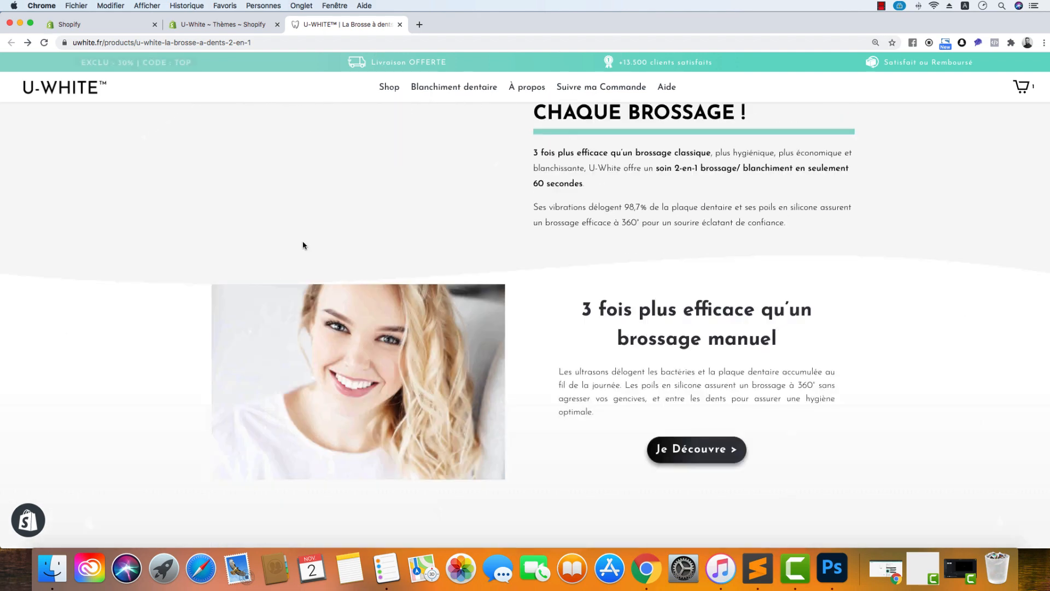
- In Finder, inspect the SVG_Border_Section_Curve folder and select WAVE.csv in the Wave_Template_FE folder
left_click(50, 572)
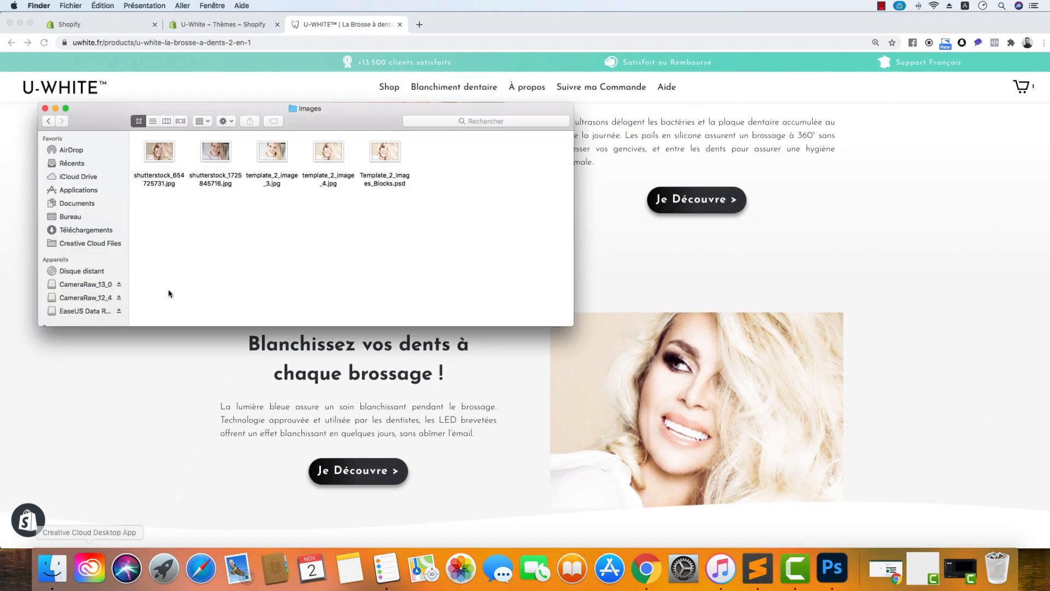
left_click(49, 121)
double_click(221, 154)
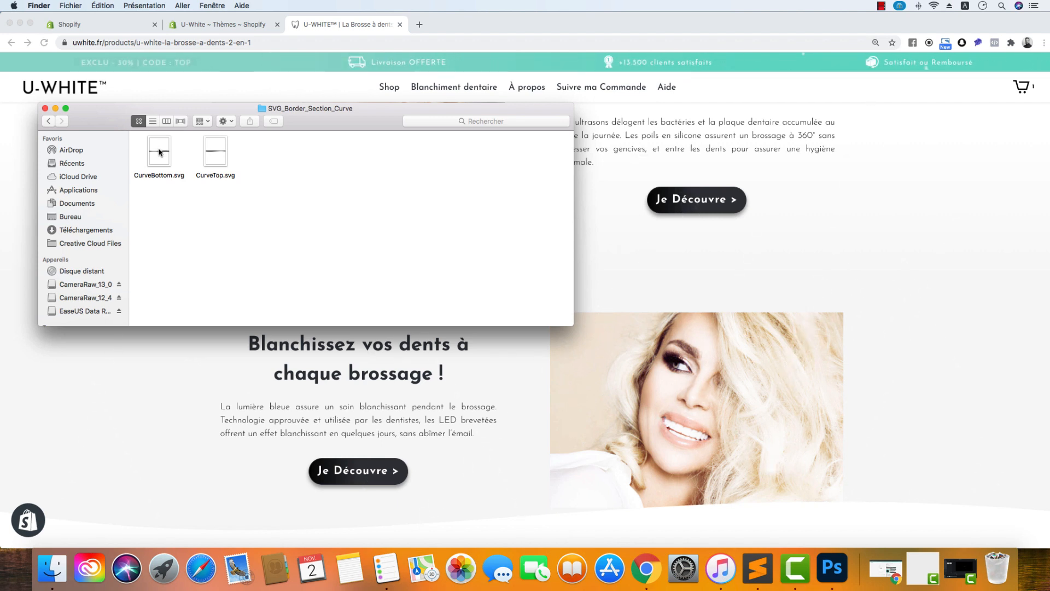
left_click(48, 121)
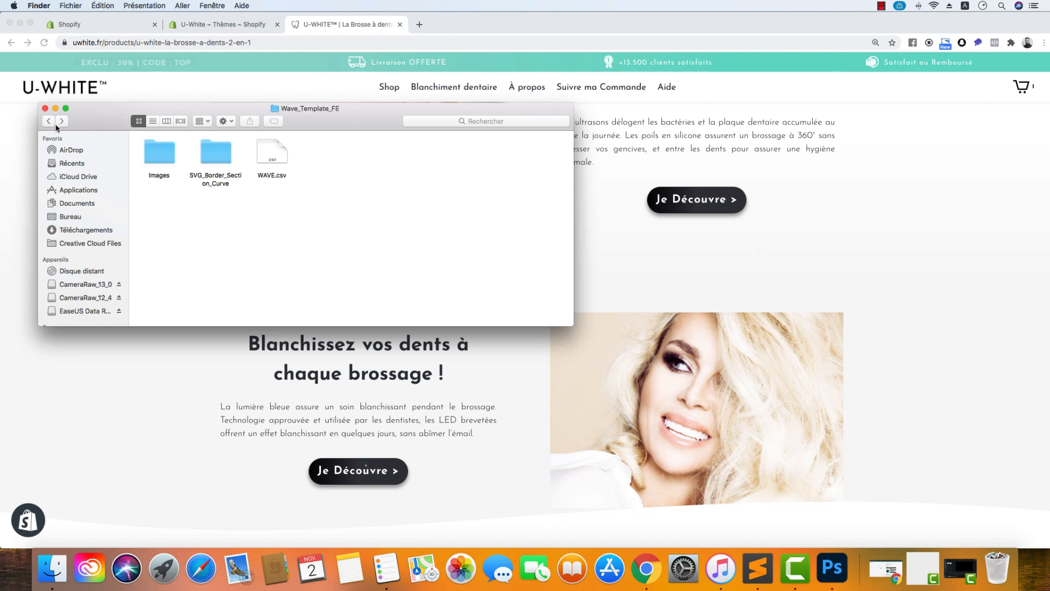
left_click(283, 164)
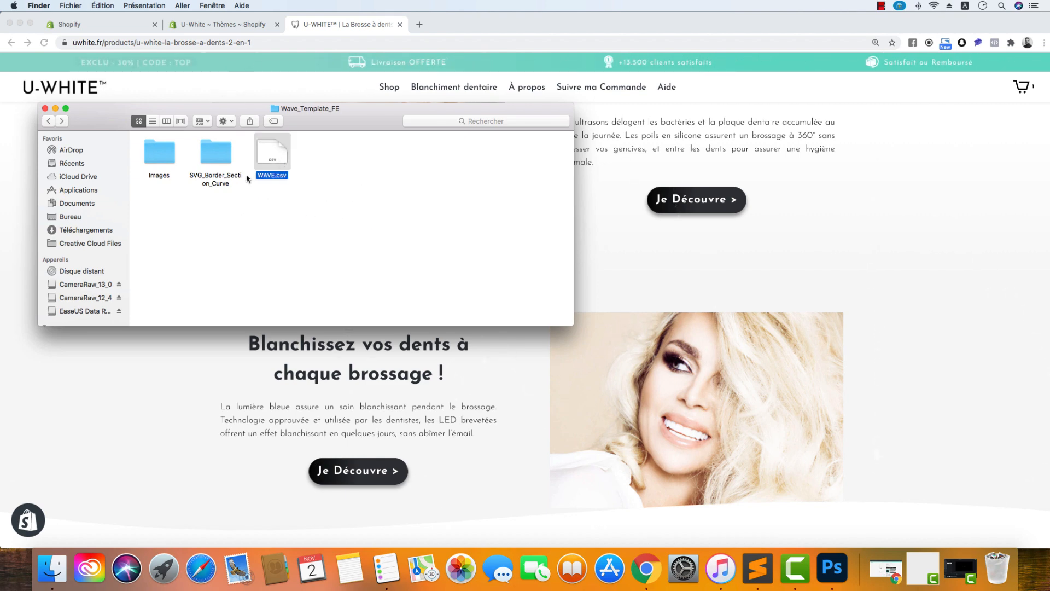
- Open the Fastlane Editor app from the Shopify admin's installed applications in Chrome
left_click(114, 28)
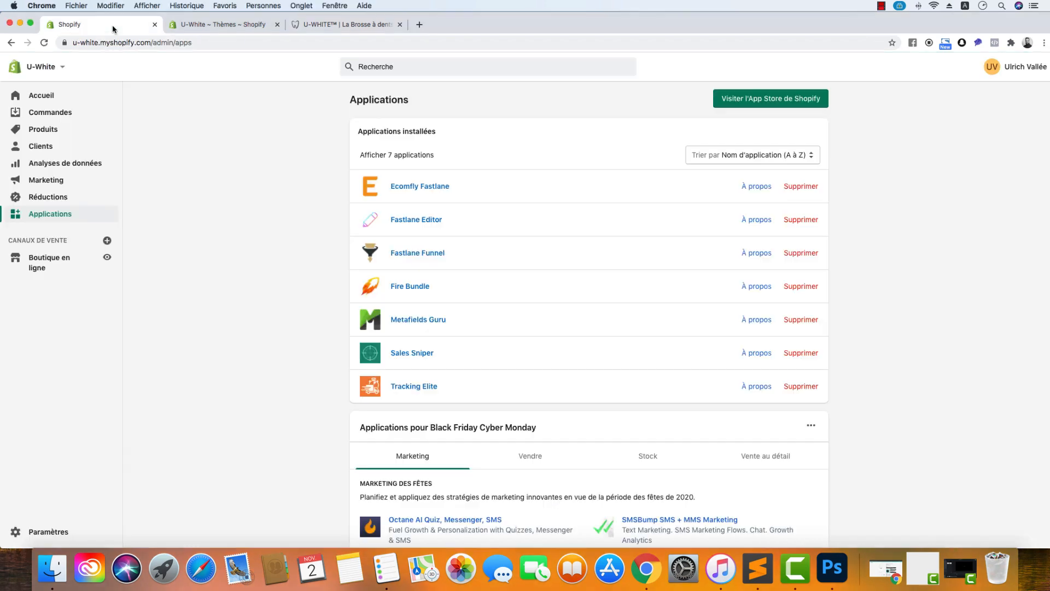
left_click(432, 220)
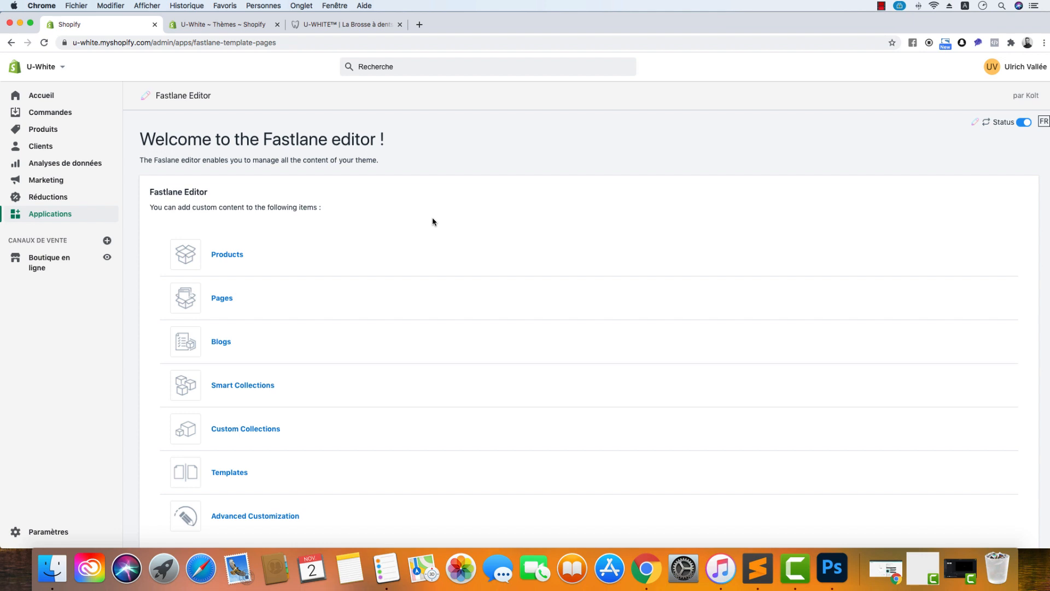
left_click(328, 23)
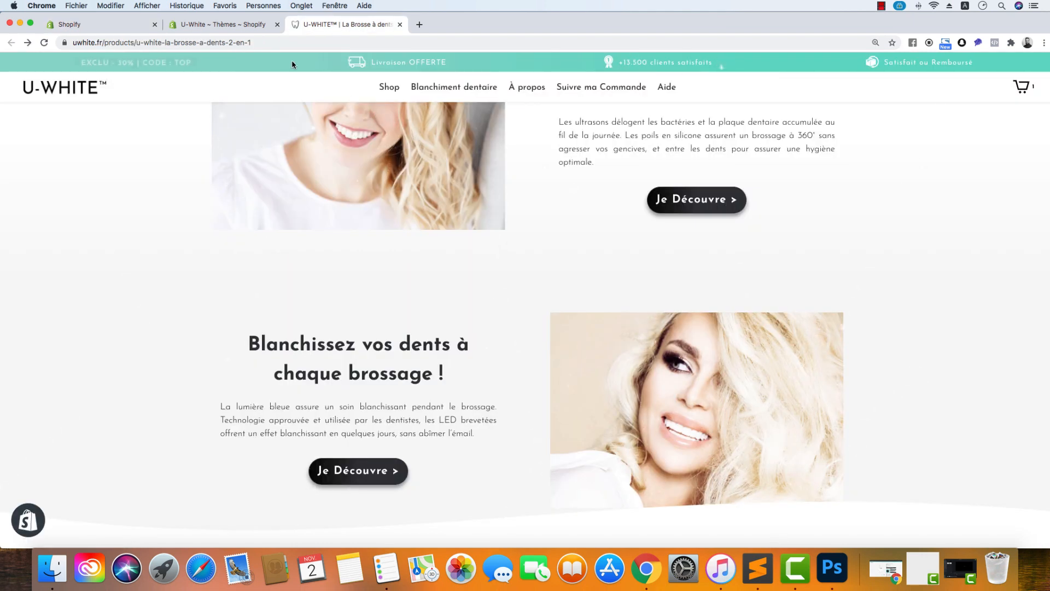
left_click(126, 24)
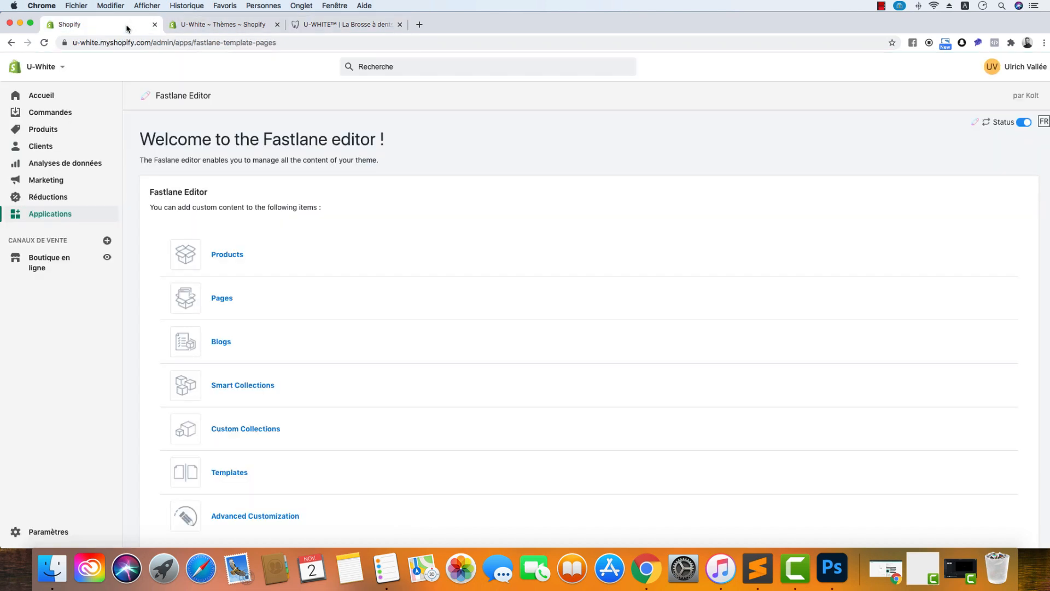
- Open the Content Bottom Description section of the product U-WHITE™ | La Brosse à dents 2-en-1
left_click(238, 254)
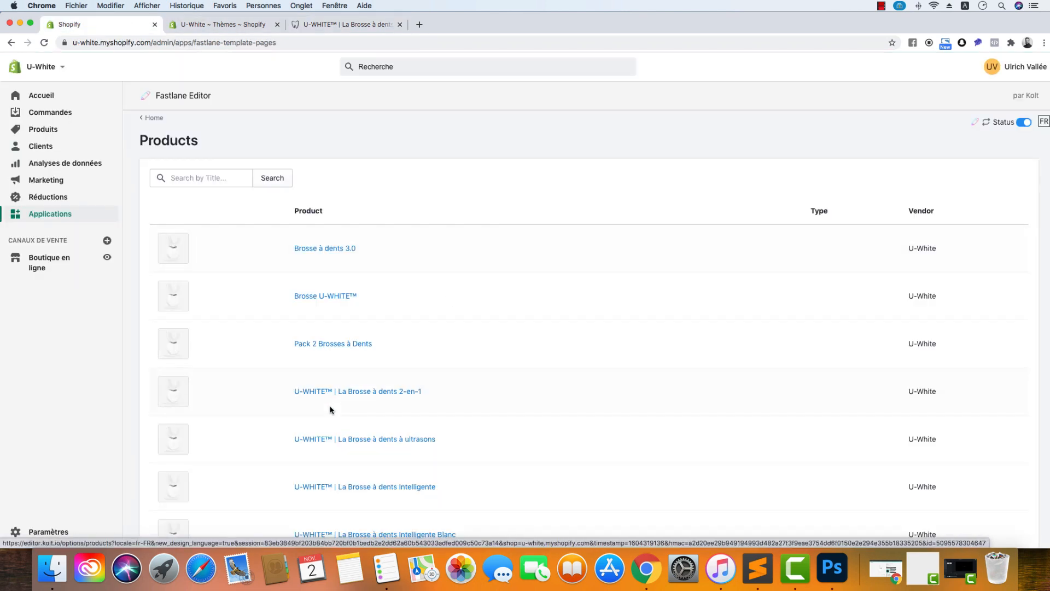
left_click(362, 393)
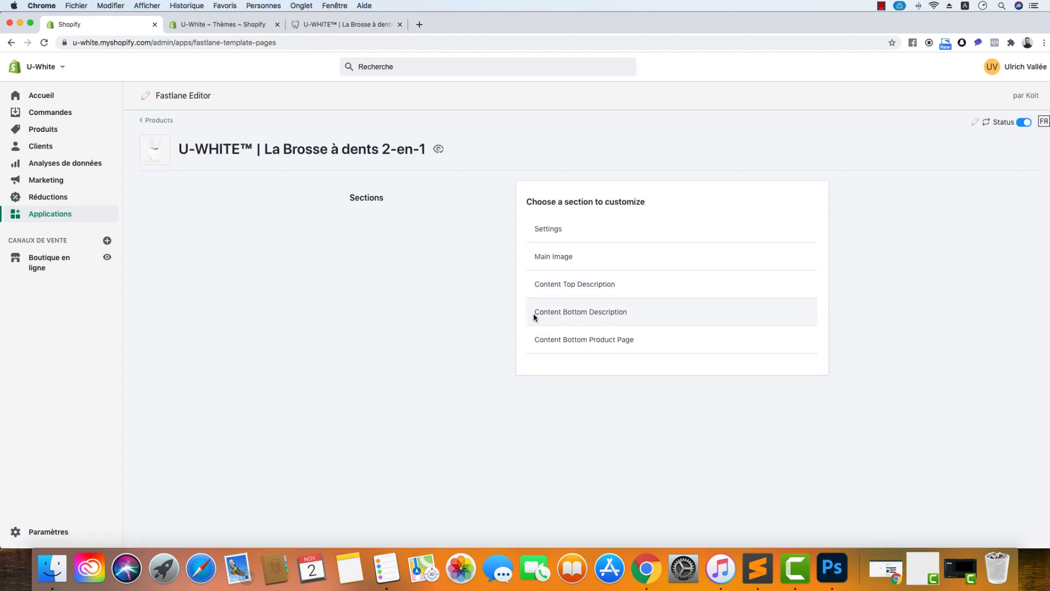
left_click(613, 314)
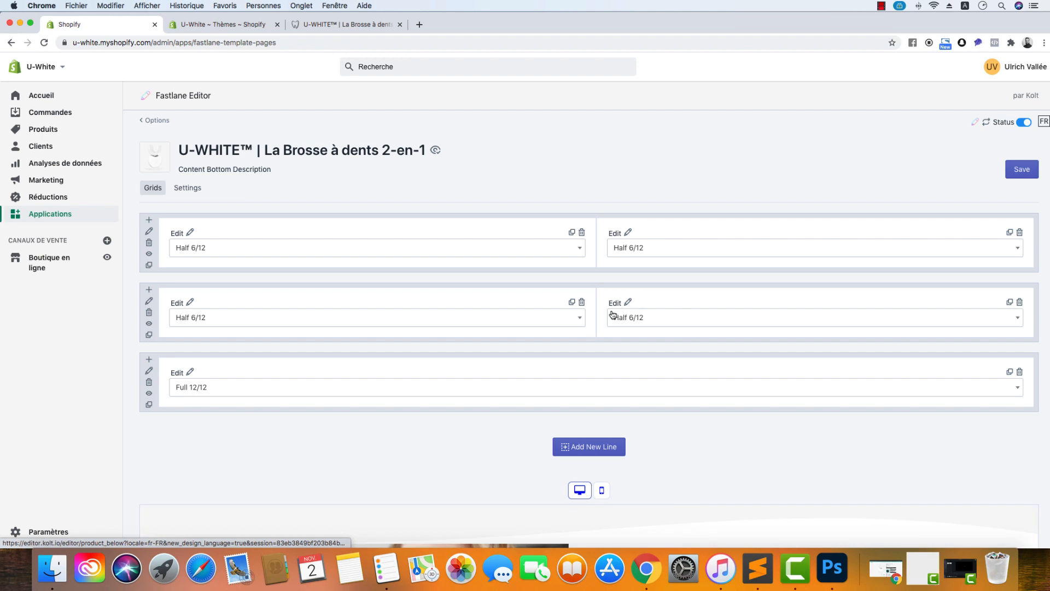
- Preview the product on the storefront and examine the content blocks below its description
left_click(437, 151)
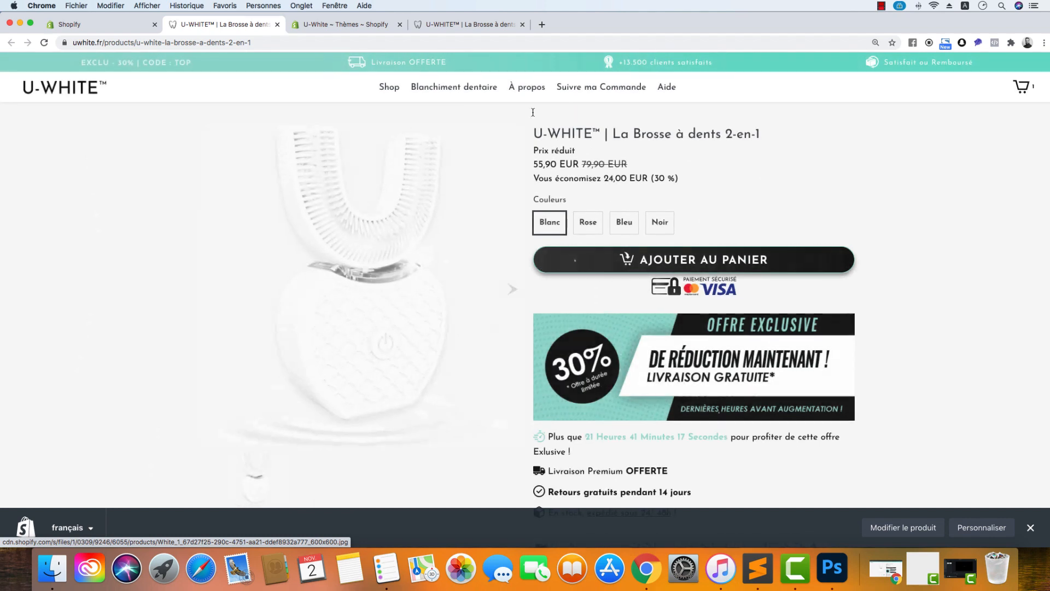
scroll(330, 268, "down", 3)
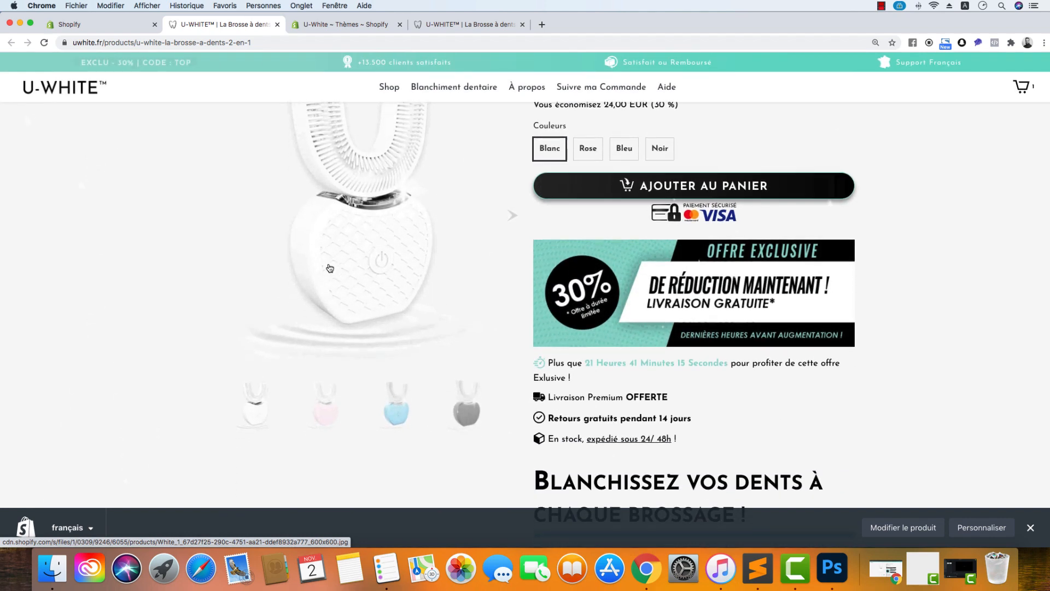
scroll(330, 268, "down", 15)
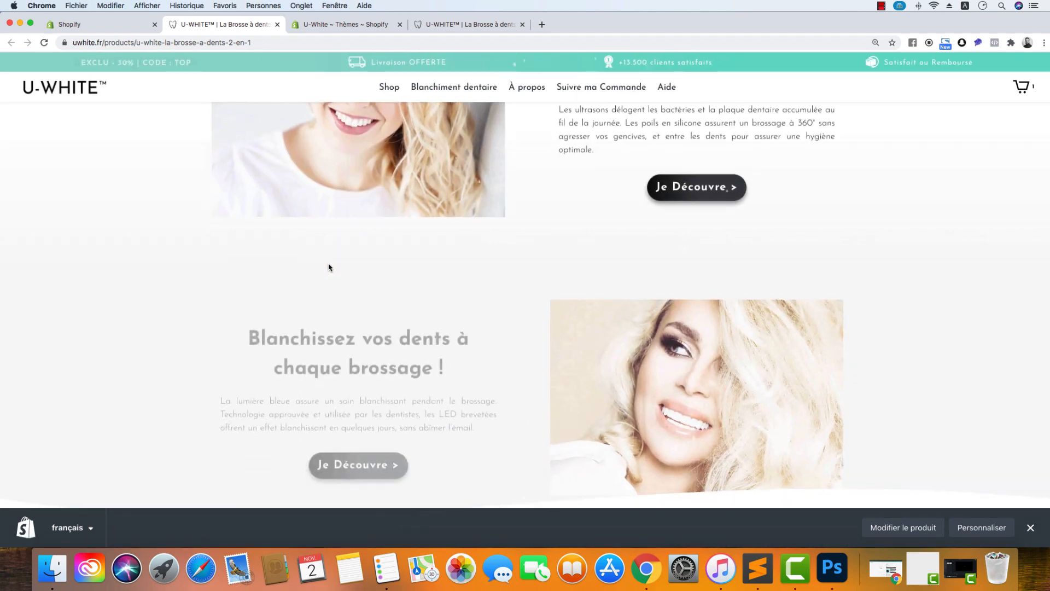
scroll(329, 267, "down", 5)
scroll(329, 265, "up", 10)
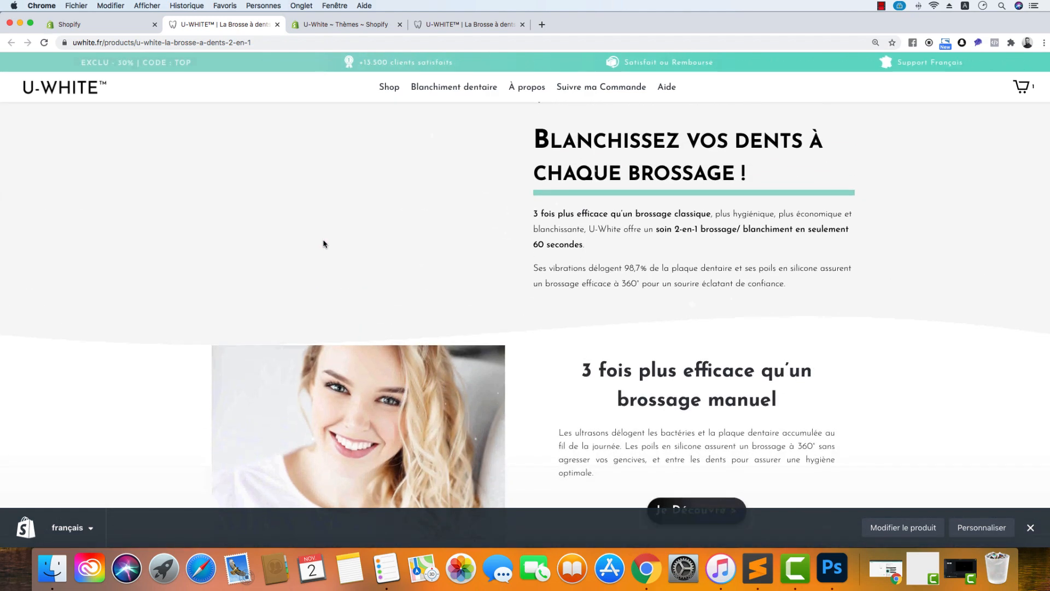
scroll(324, 244, "up", 1)
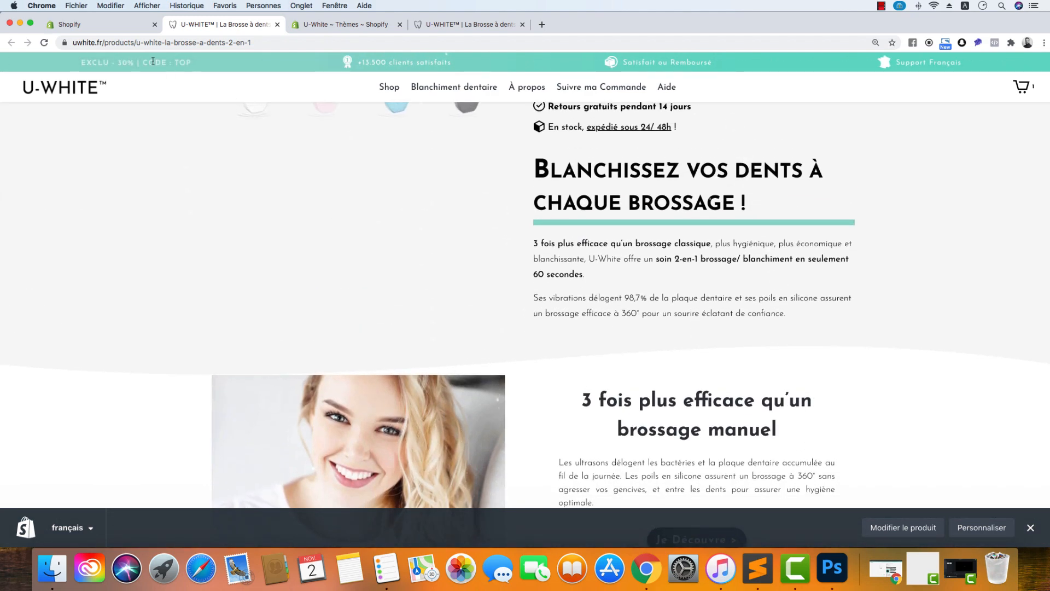
- Return to the Fastlane Editor home and open its Templates list
left_click(104, 24)
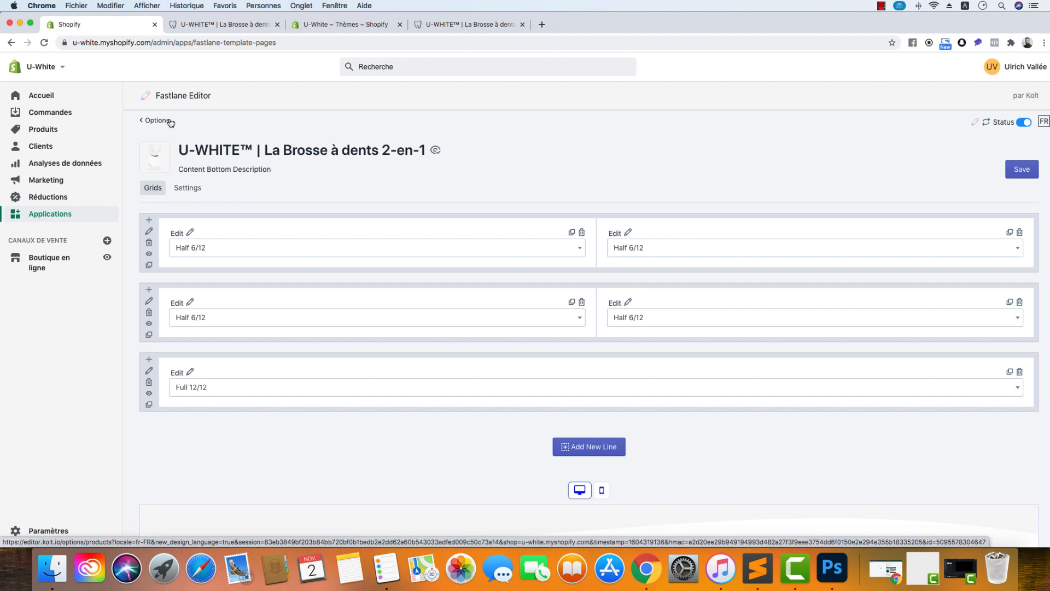
left_click(169, 120)
left_click(165, 123)
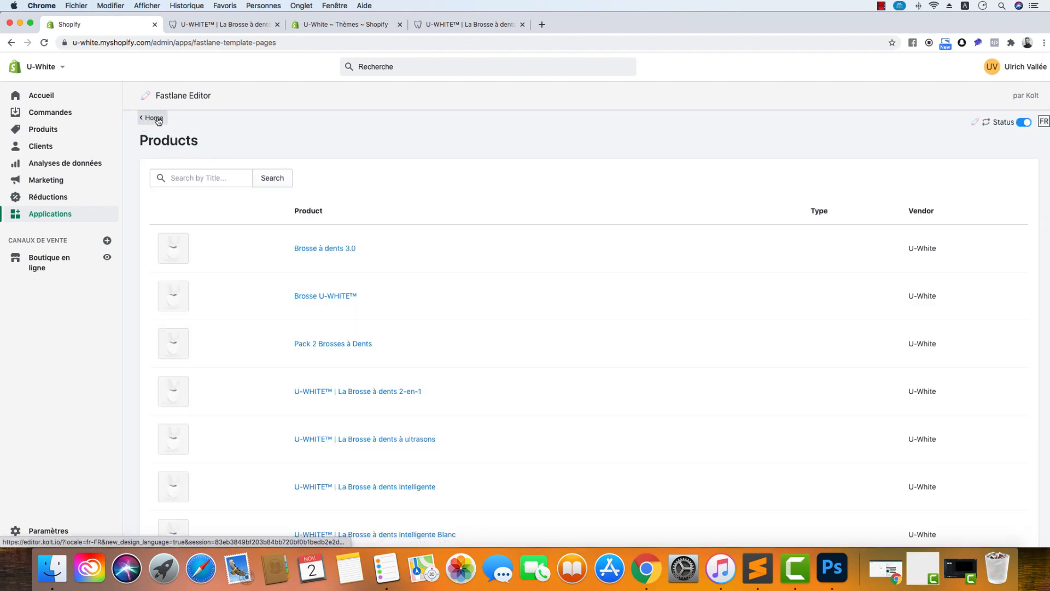
left_click(158, 119)
scroll(235, 228, "down", 2)
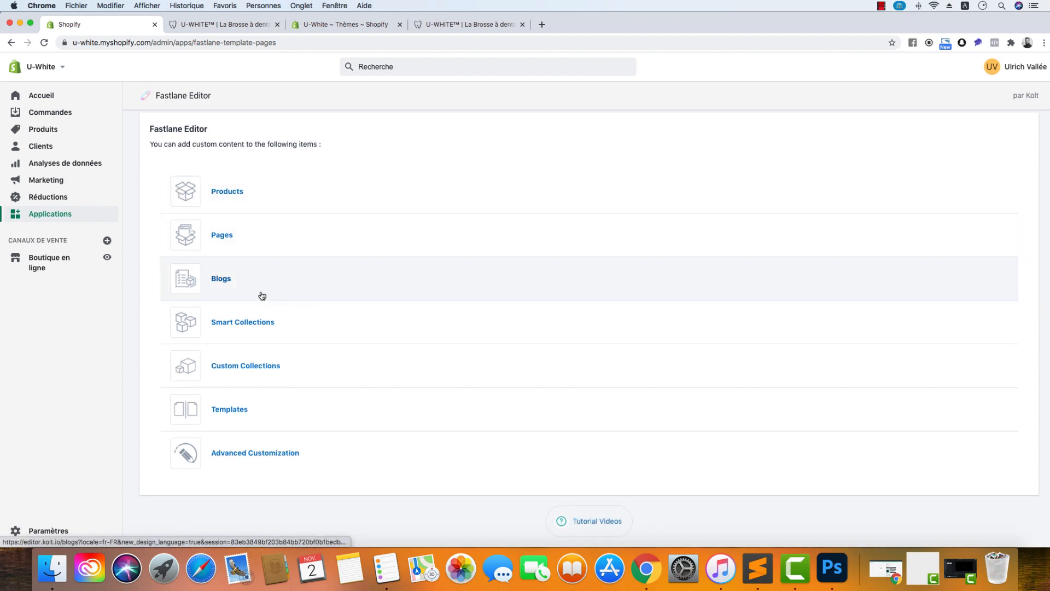
left_click(232, 410)
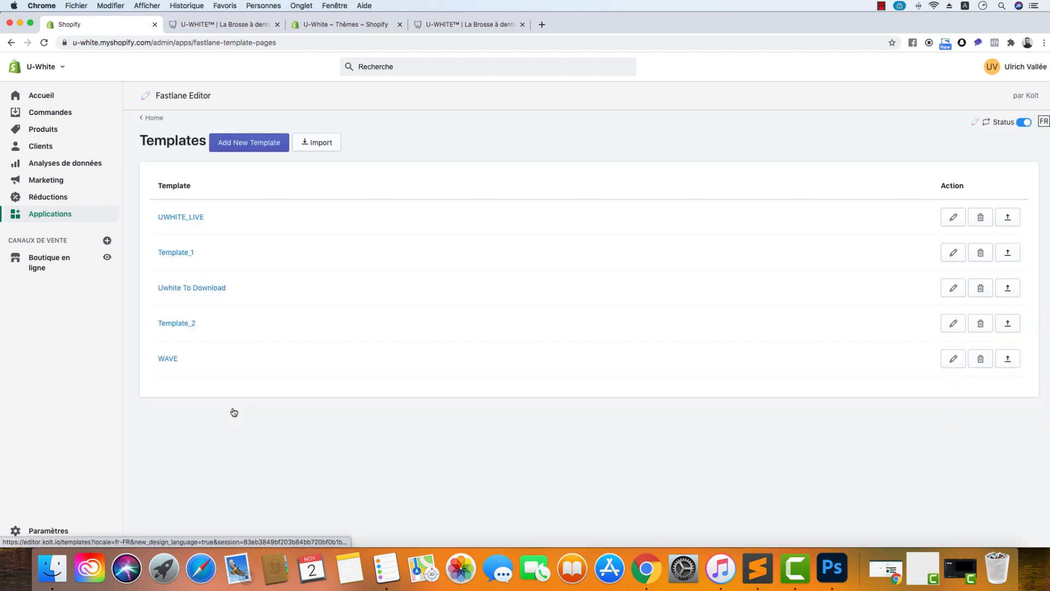
- Import WAVE.csv from the Wave_Template_FE folder as a new template and save it
left_click(323, 143)
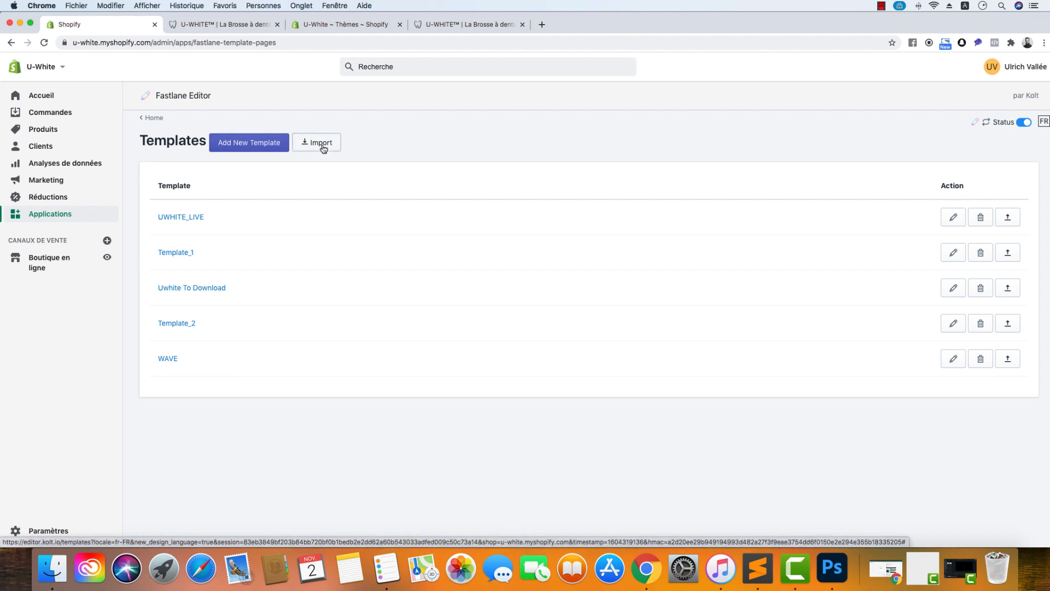
left_click(516, 60)
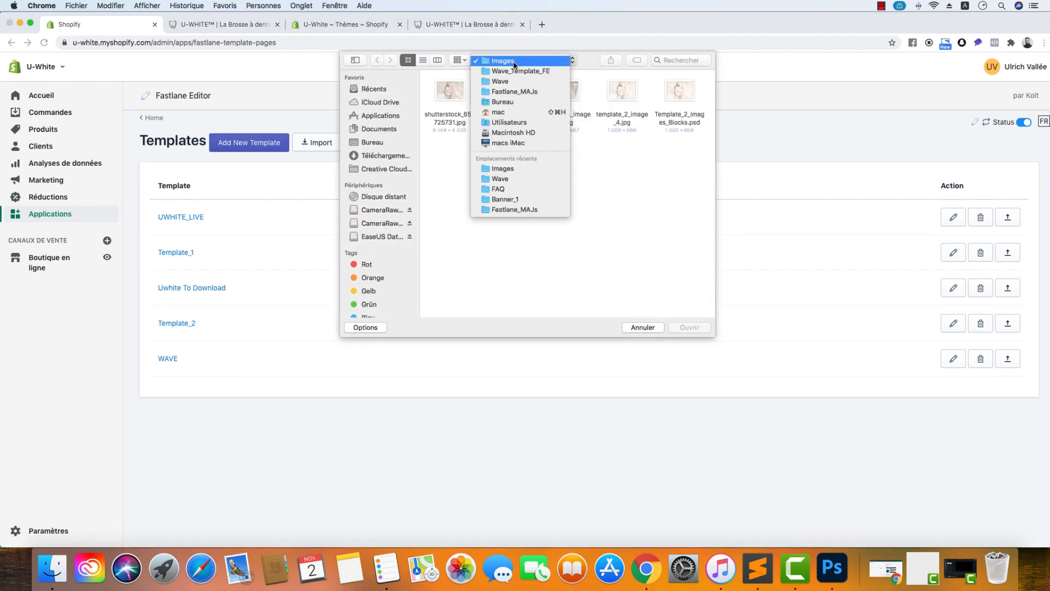
left_click(516, 72)
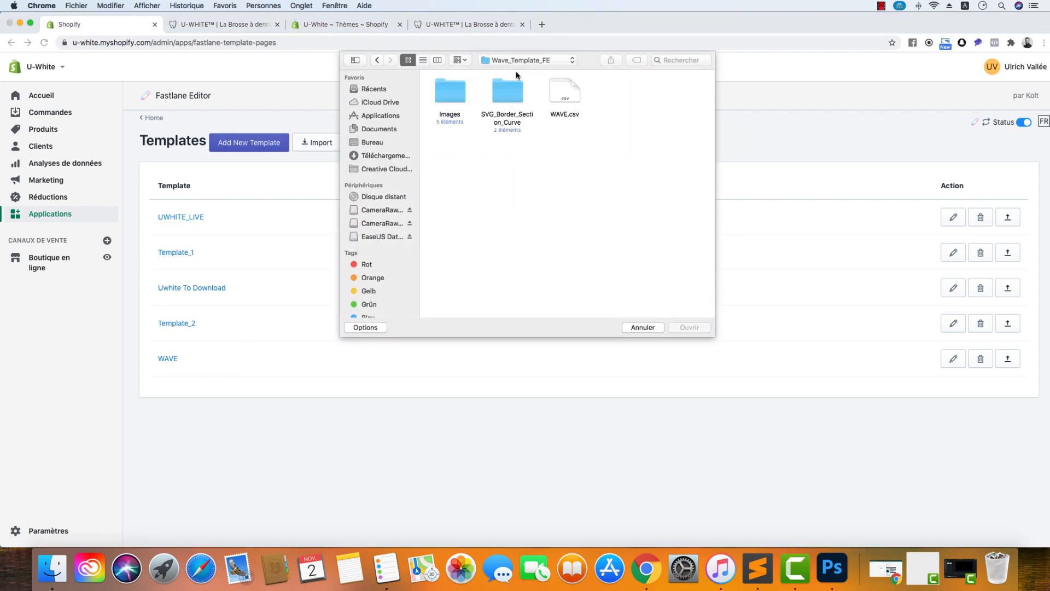
left_click(570, 96)
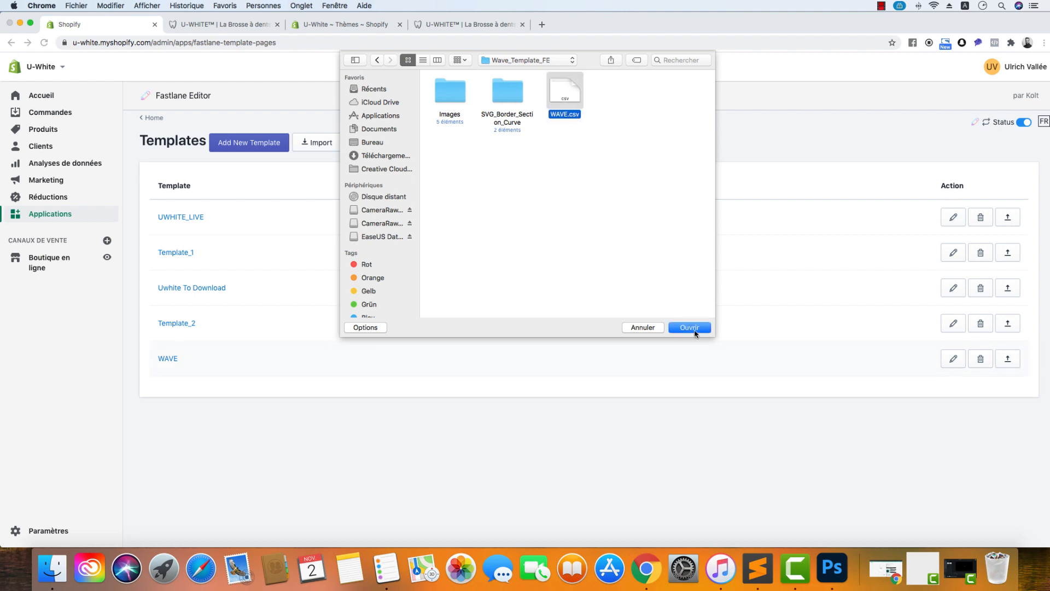
left_click(690, 328)
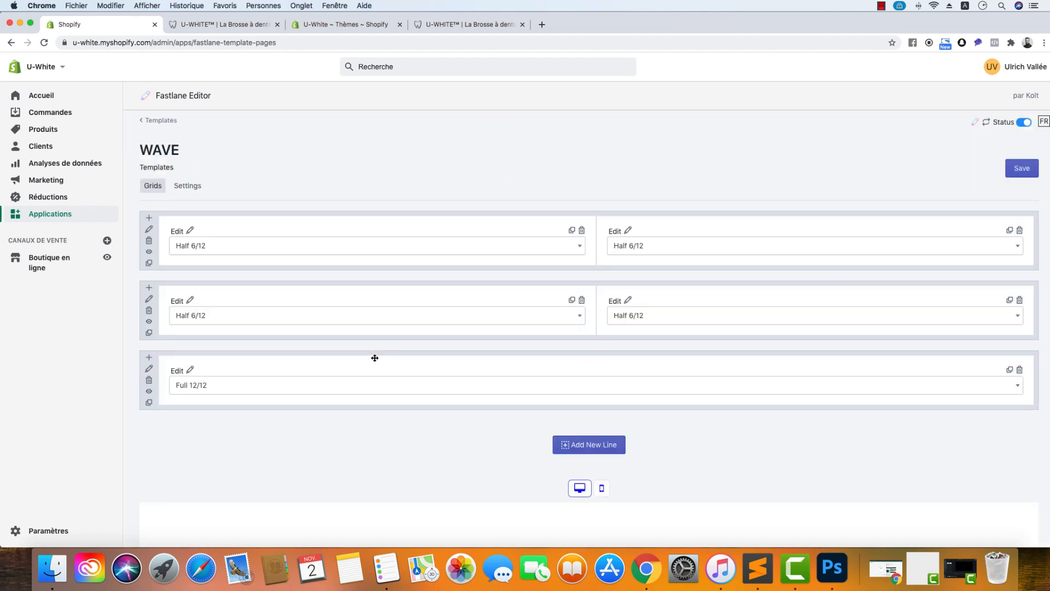
left_click(1028, 174)
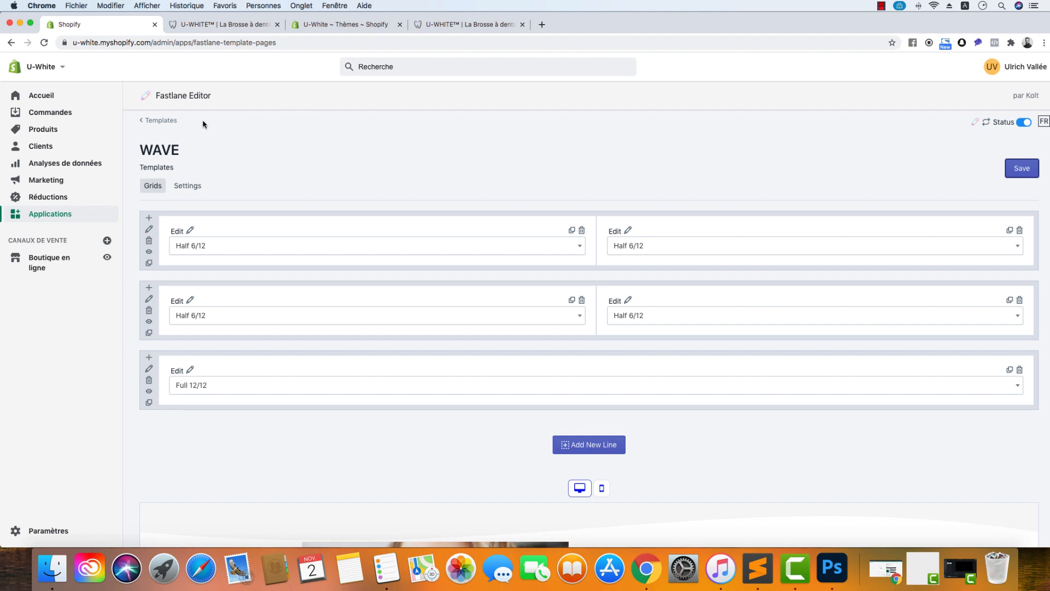
- Rename the newly imported WAVE template as WAVE_NEW and return to the Fastlane Editor home
left_click(158, 121)
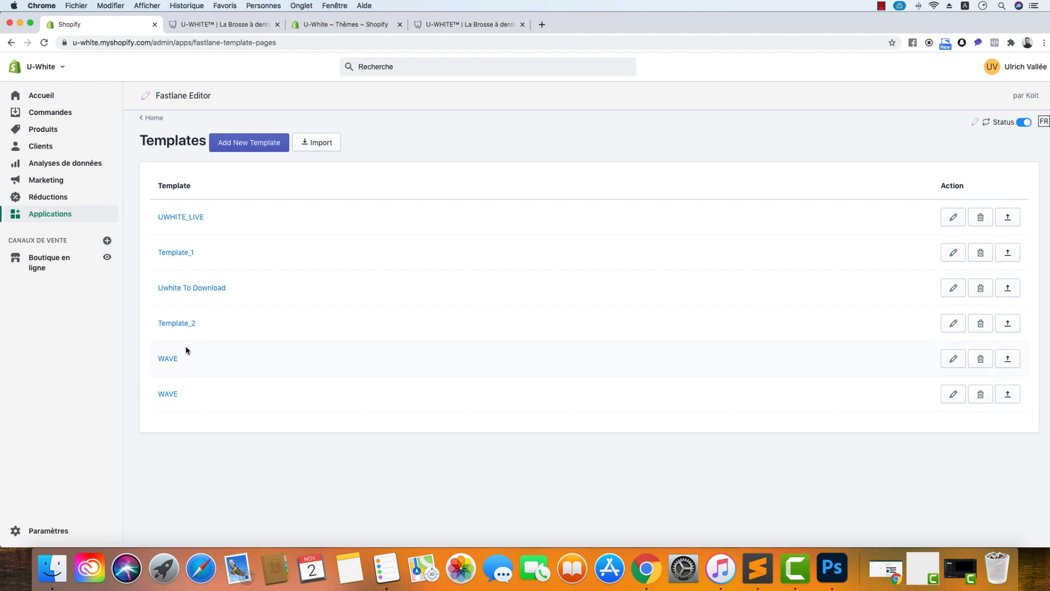
left_click(952, 394)
left_click(435, 336)
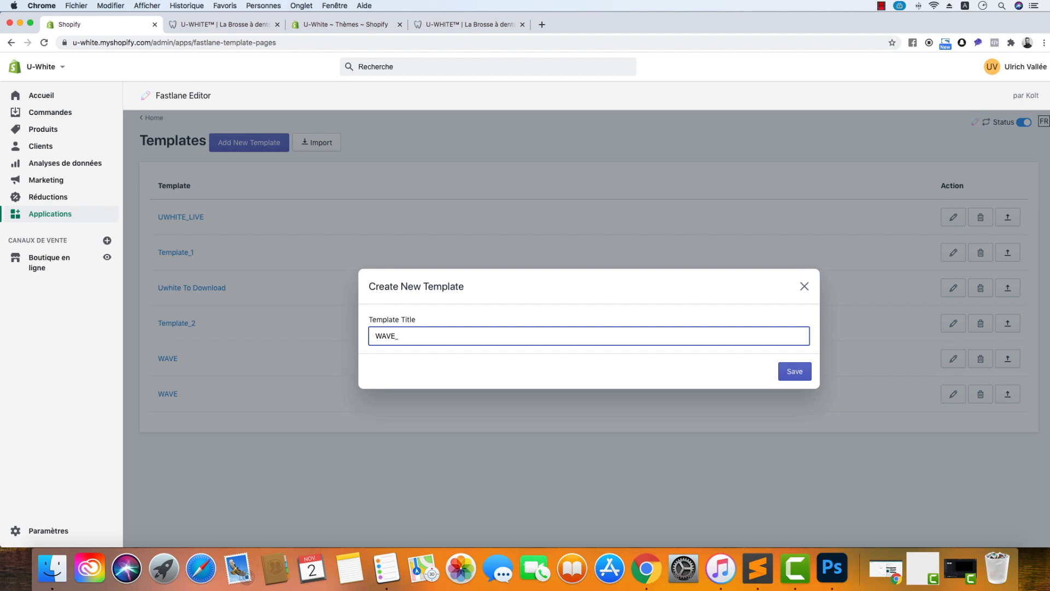
type("_NEW")
left_click(795, 371)
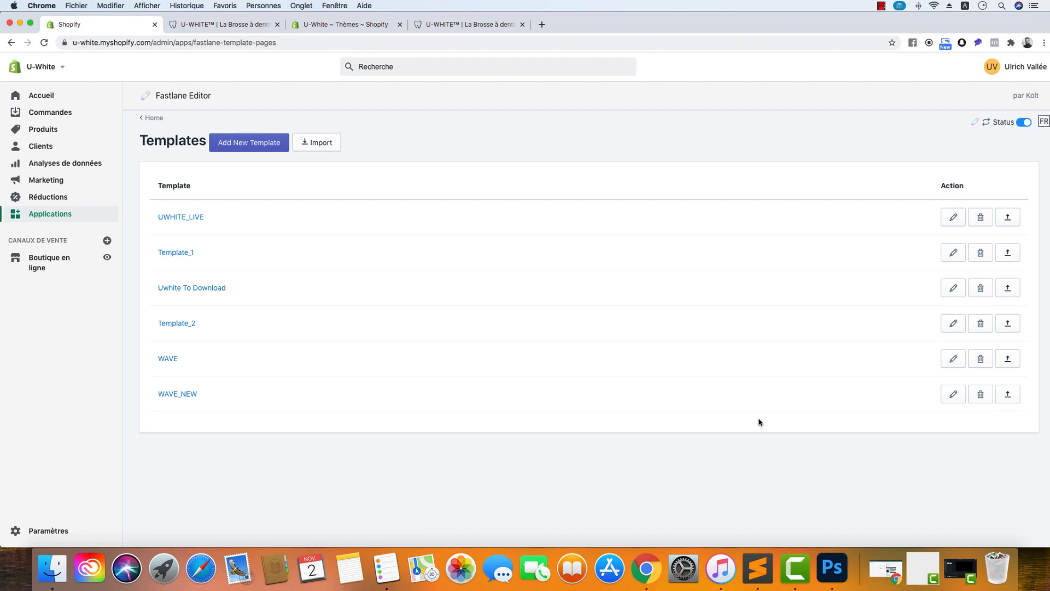
left_click(154, 118)
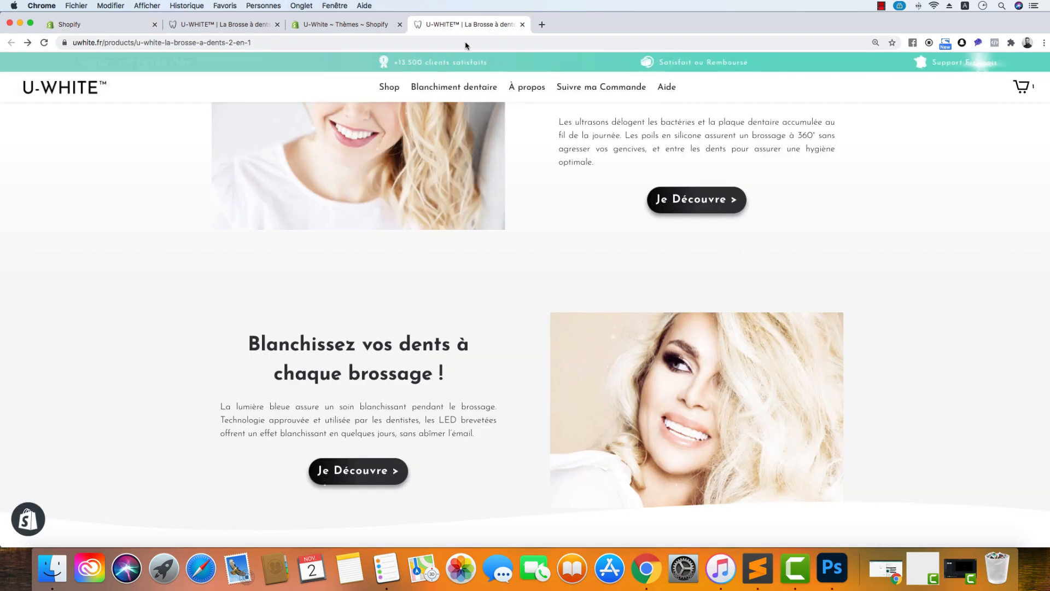
- Open the product U-WHITE™ | La Brosse à dents Intelligente Noir from the storefront's Shop collection
left_click(487, 25)
scroll(493, 244, "up", 15)
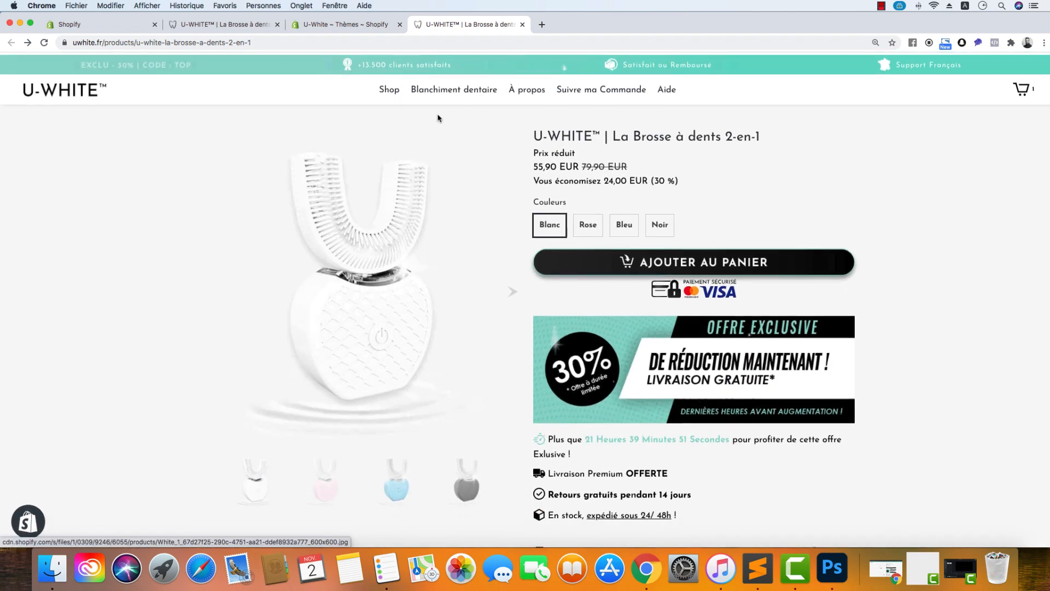
left_click(387, 89)
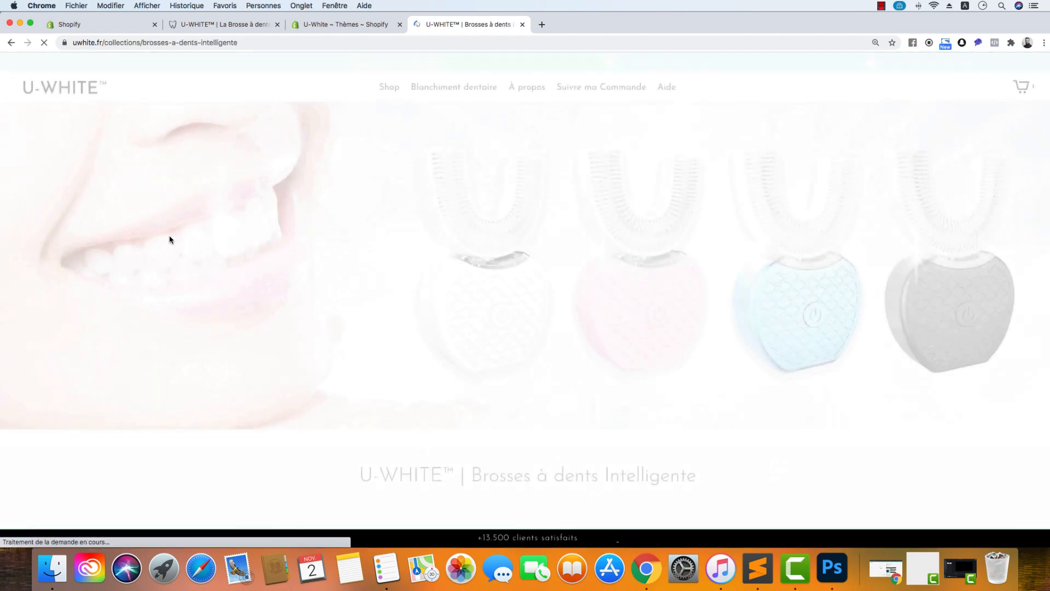
scroll(169, 239, "down", 4)
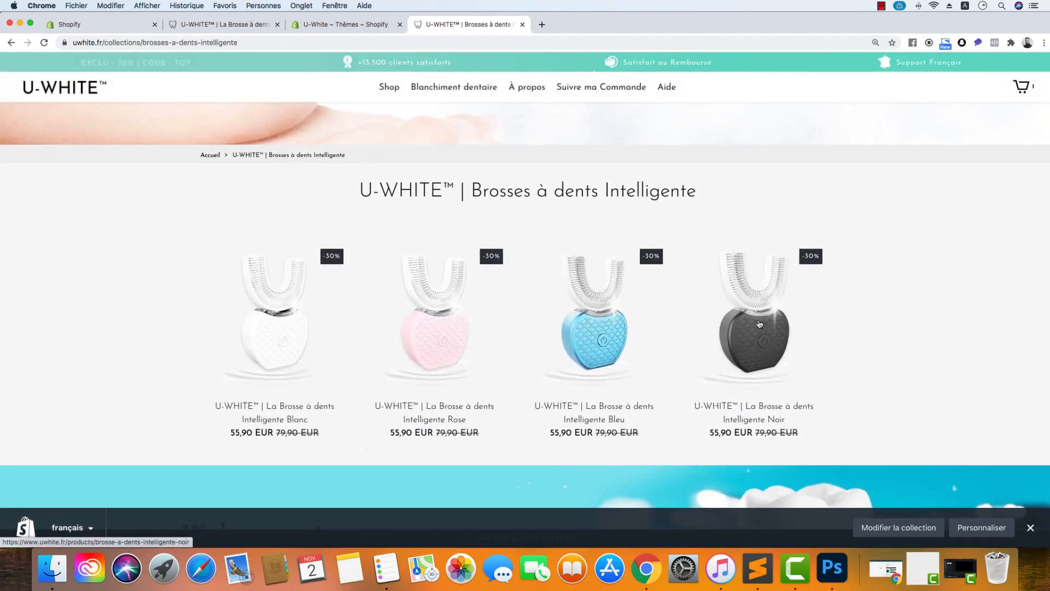
left_click(760, 324)
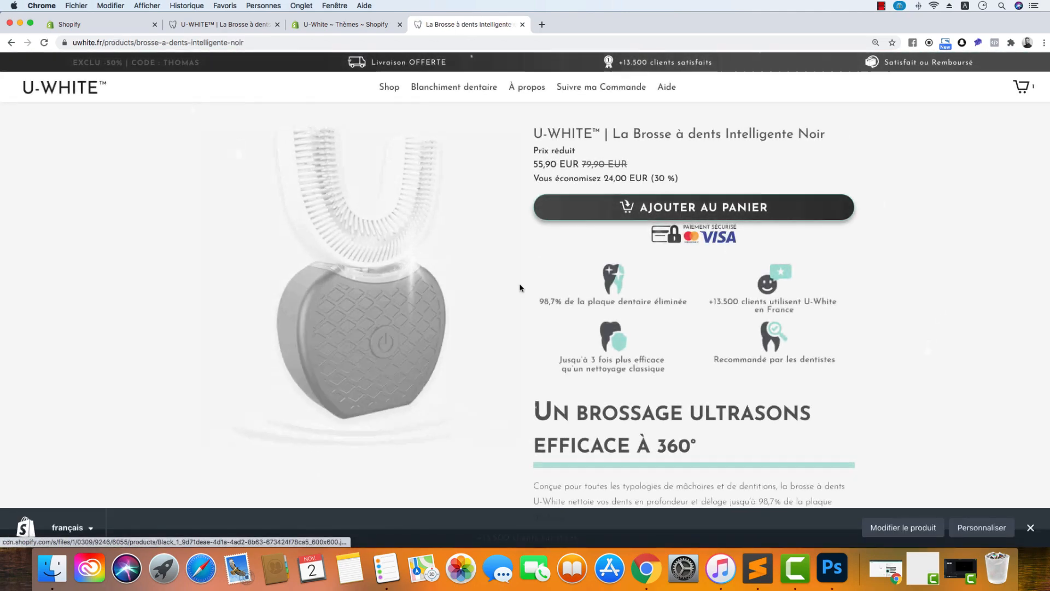
- Examine the black toothbrush's storefront page from its description down to the related products and banner
scroll(488, 314, "down", 10)
scroll(489, 315, "down", 5)
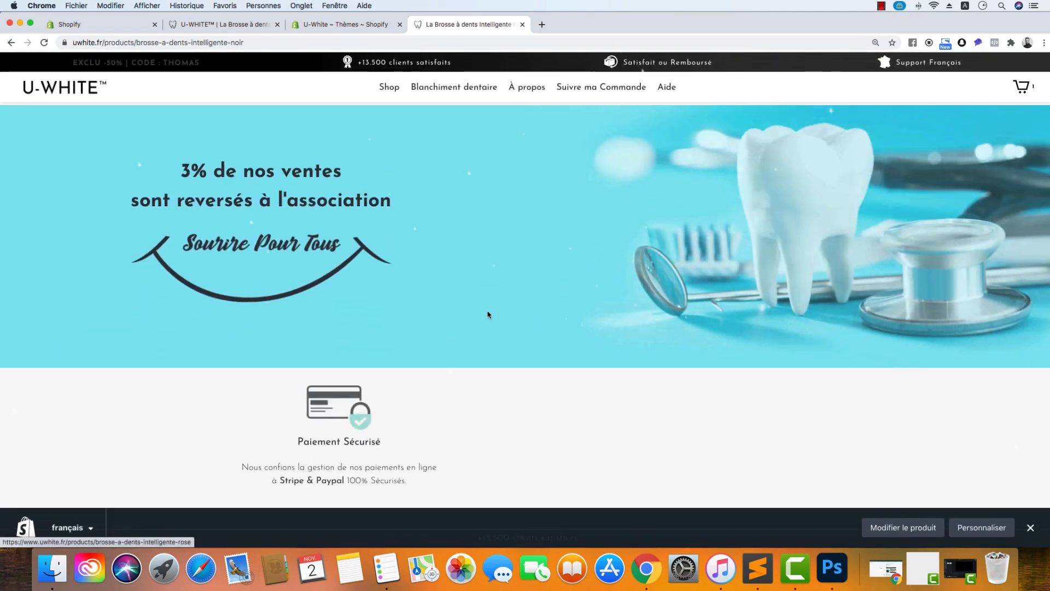
scroll(489, 315, "up", 15)
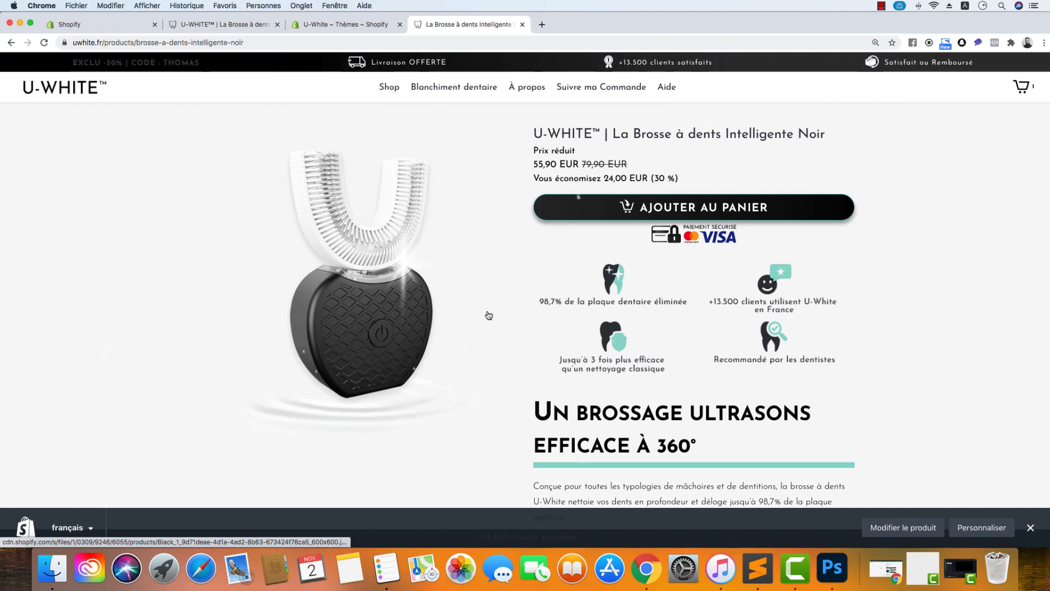
scroll(628, 327, "down", 12)
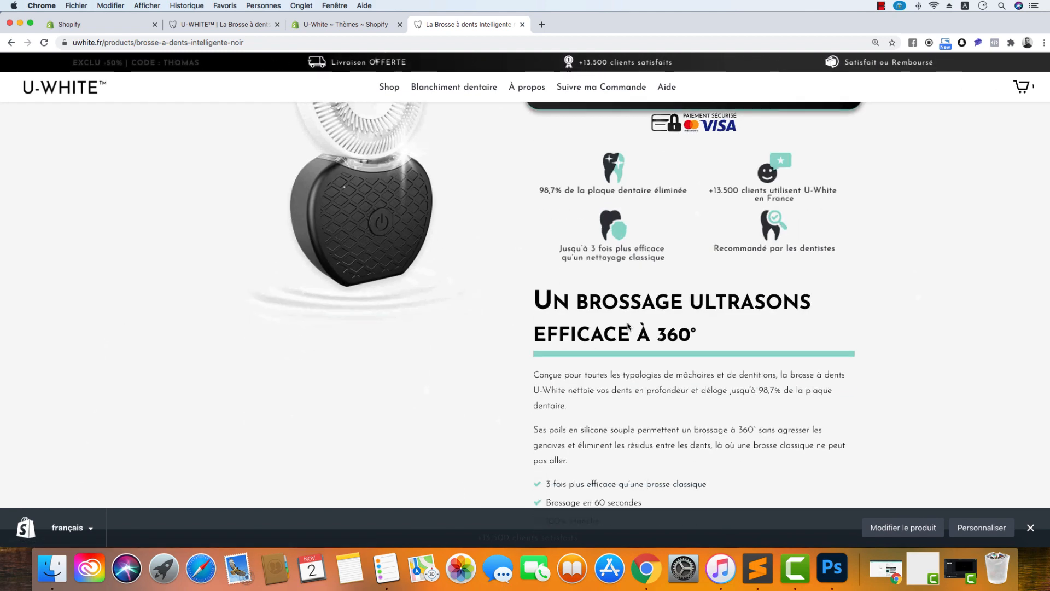
scroll(628, 327, "up", 5)
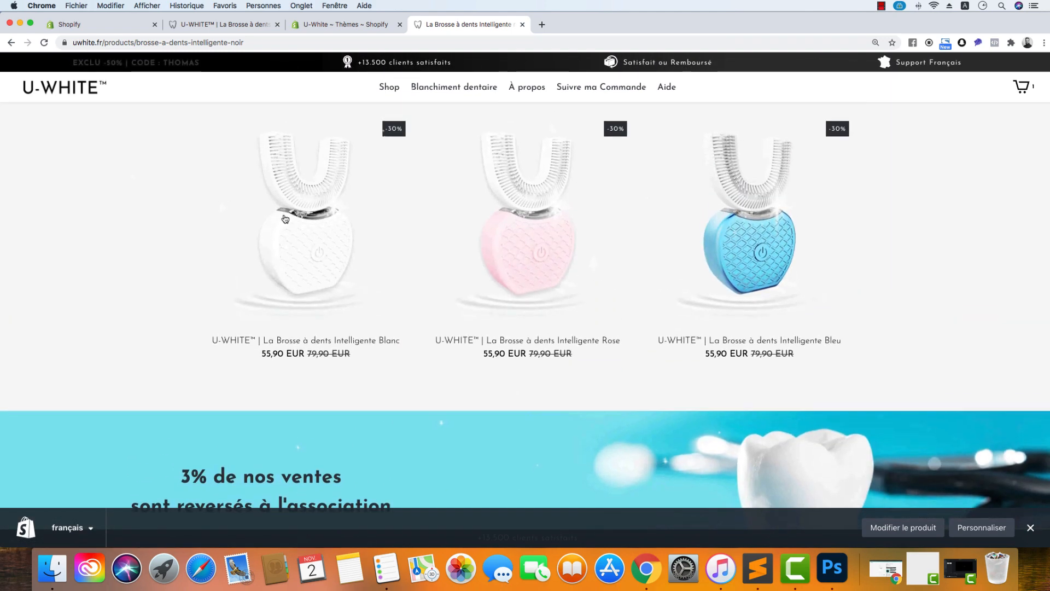
scroll(638, 263, "down", 3)
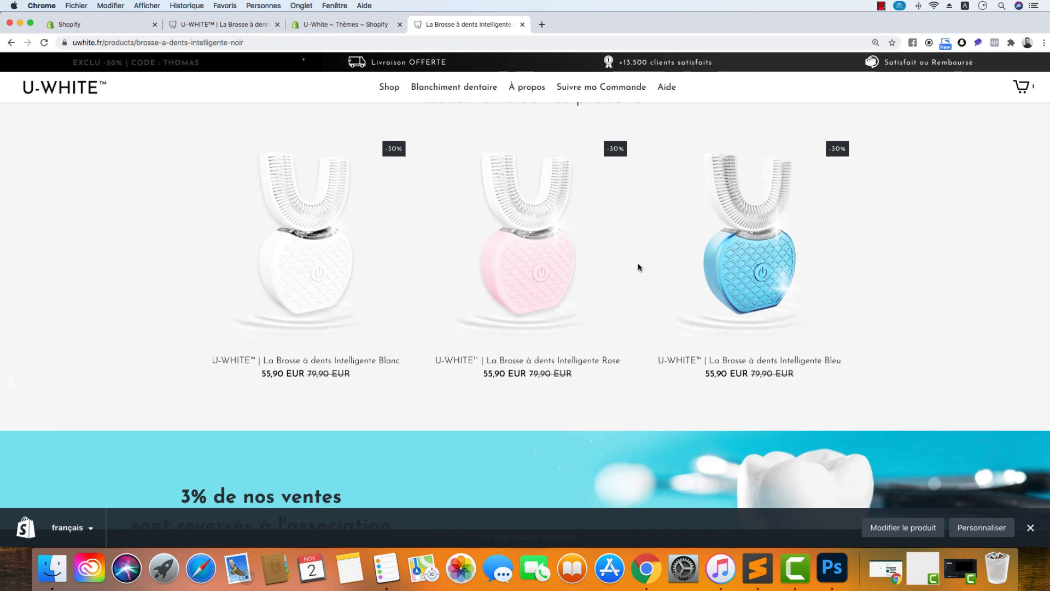
scroll(638, 263, "up", 15)
scroll(638, 264, "up", 10)
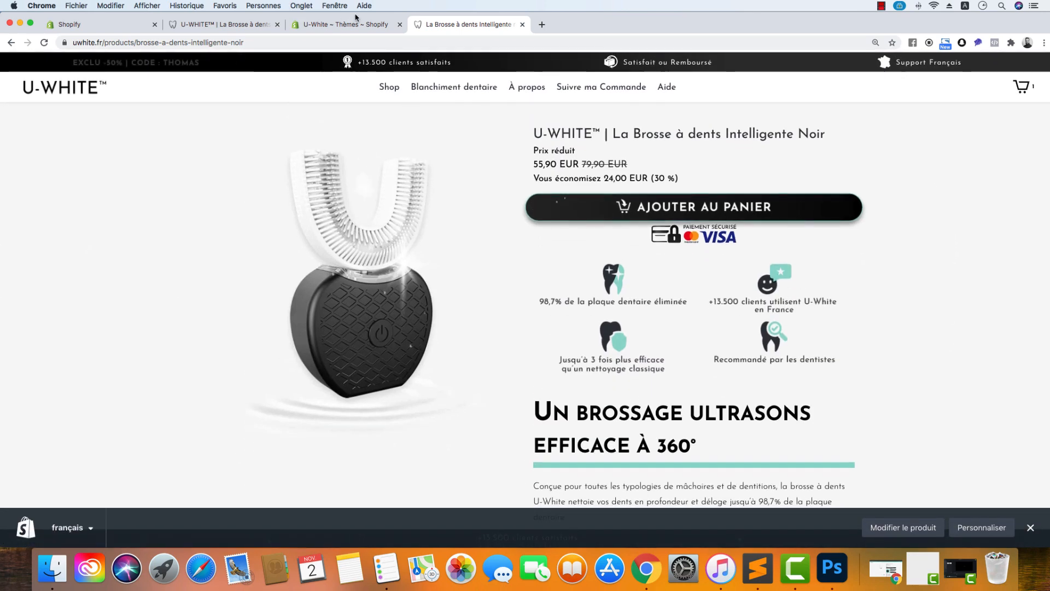
- Open U-WHITE™ | La Brosse à dents Intelligente Noir from the Products list in Fastlane Editor
left_click(356, 24)
left_click(87, 22)
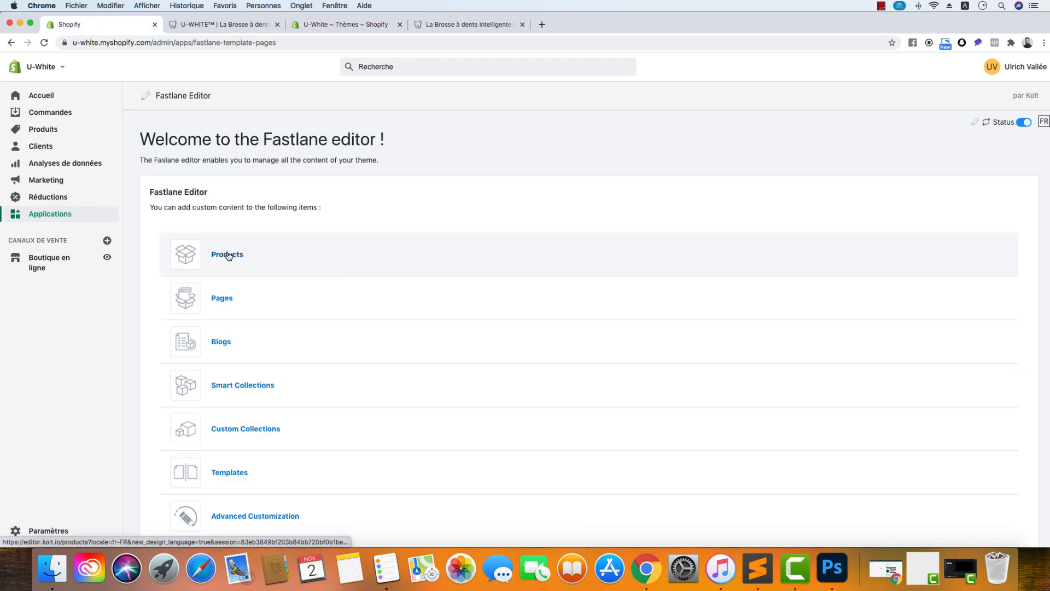
left_click(229, 255)
scroll(368, 262, "down", 4)
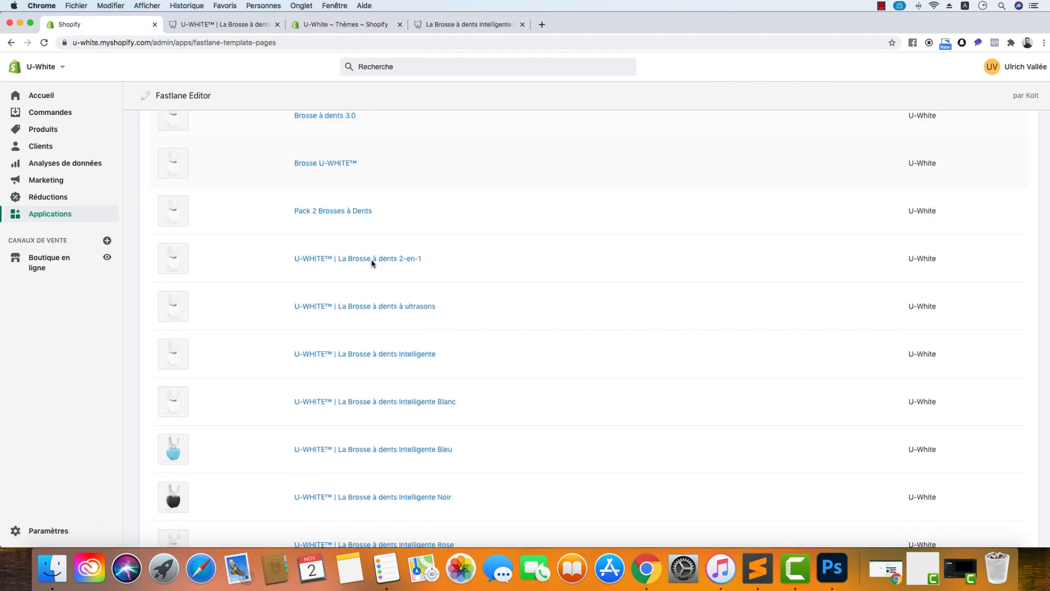
left_click(361, 446)
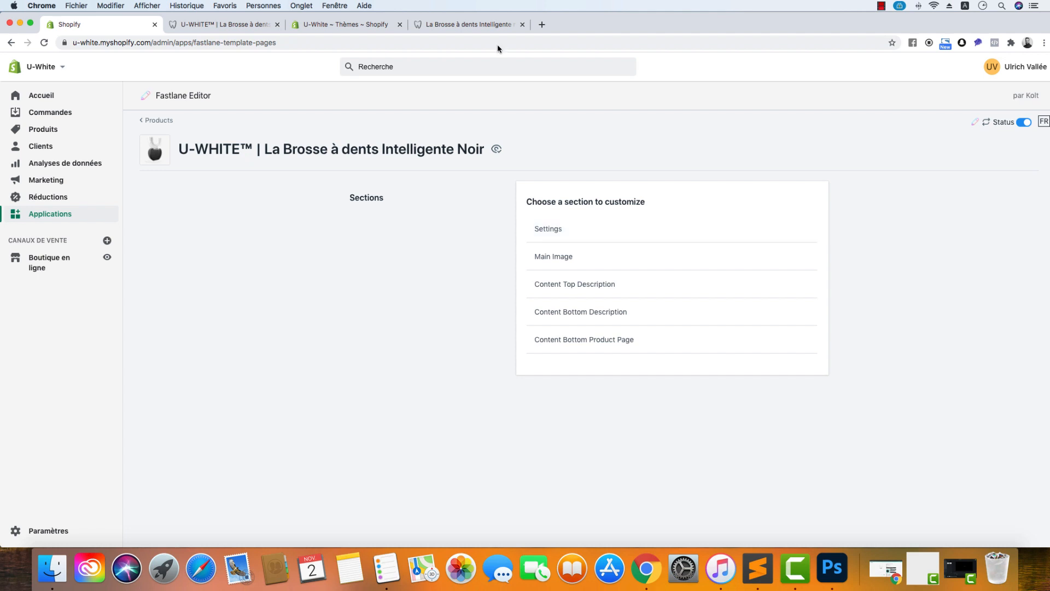
- Check the product's storefront page and examine its Settings section in Fastlane Editor
left_click(455, 24)
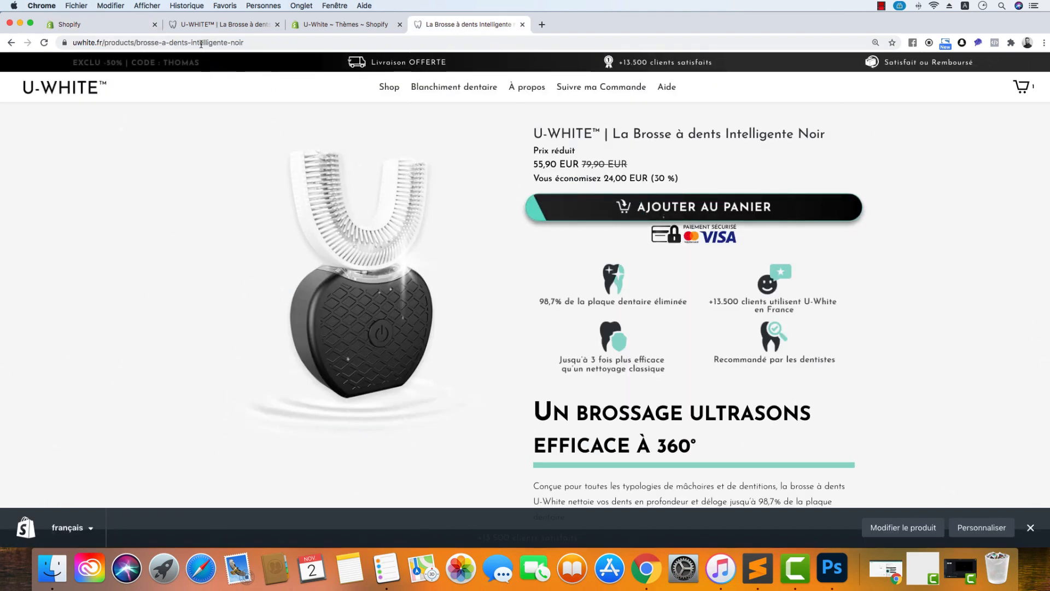
left_click(74, 24)
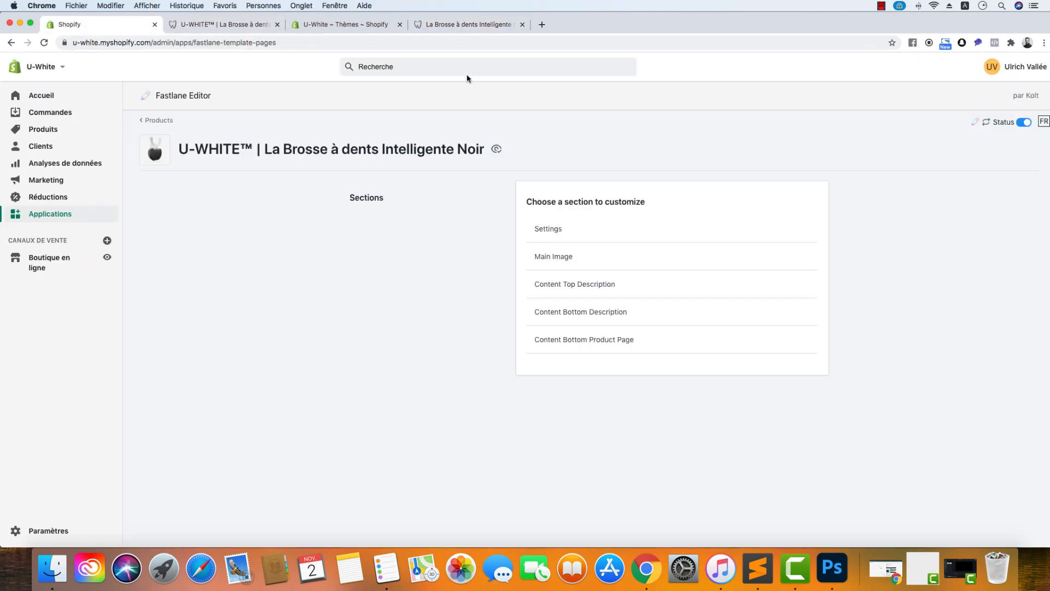
left_click(553, 232)
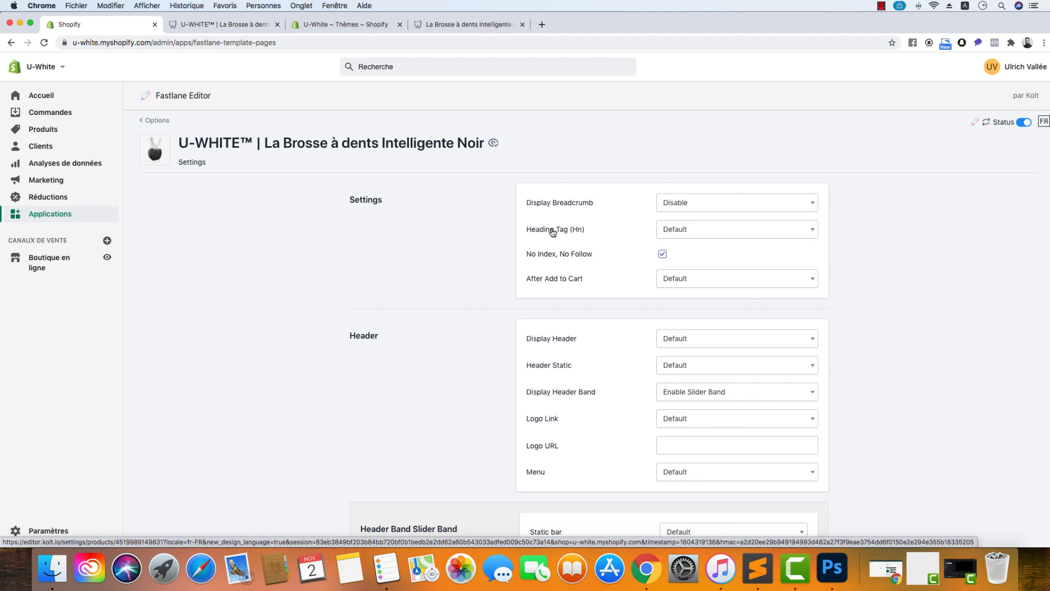
scroll(553, 290, "down", 3)
scroll(552, 293, "up", 3)
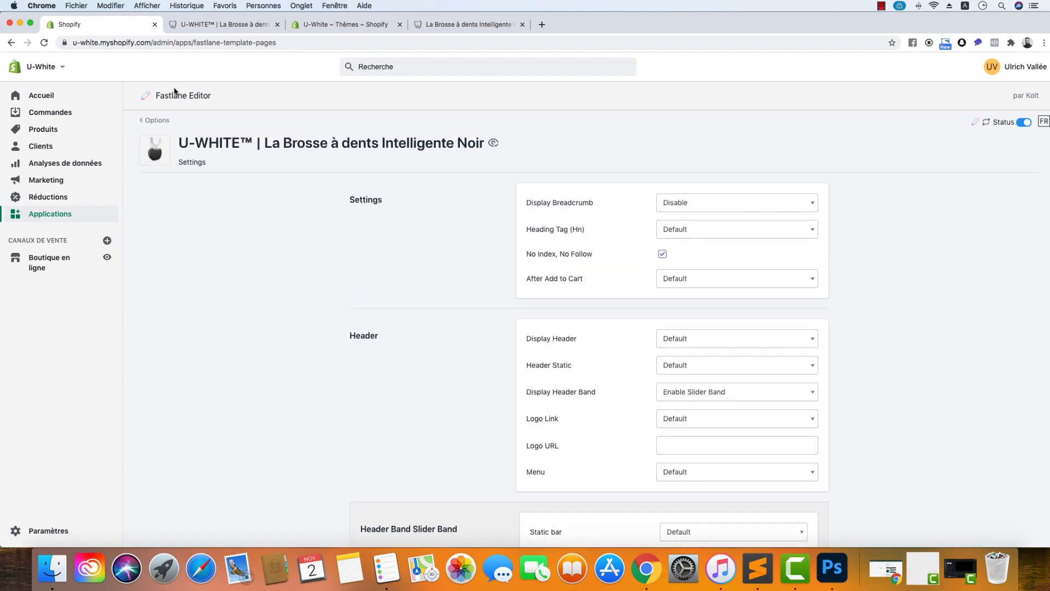
- Return to the editor home and view the General Buttons options under Advanced Customization
left_click(158, 121)
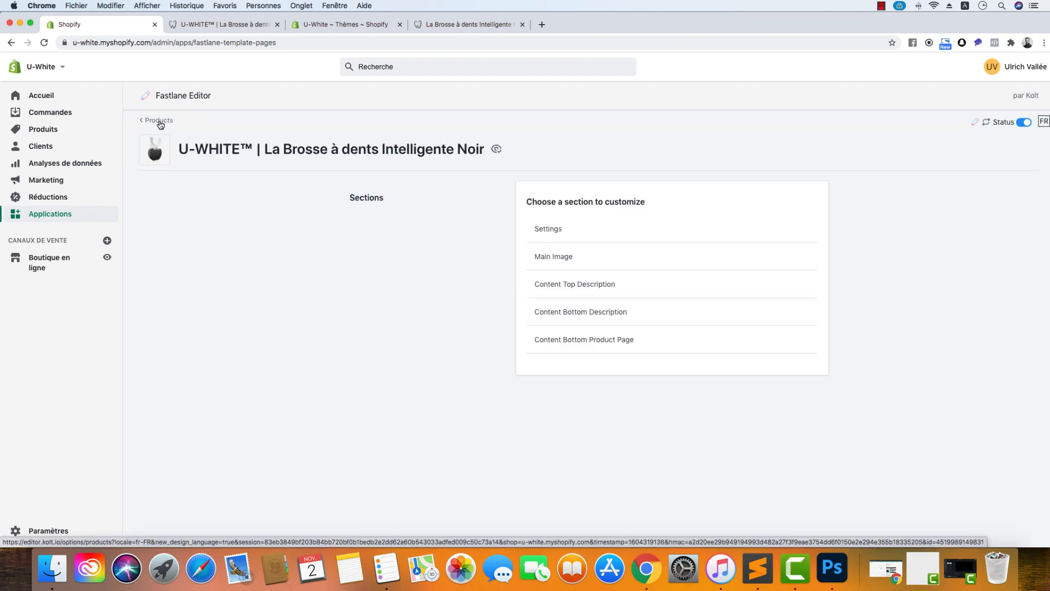
left_click(158, 121)
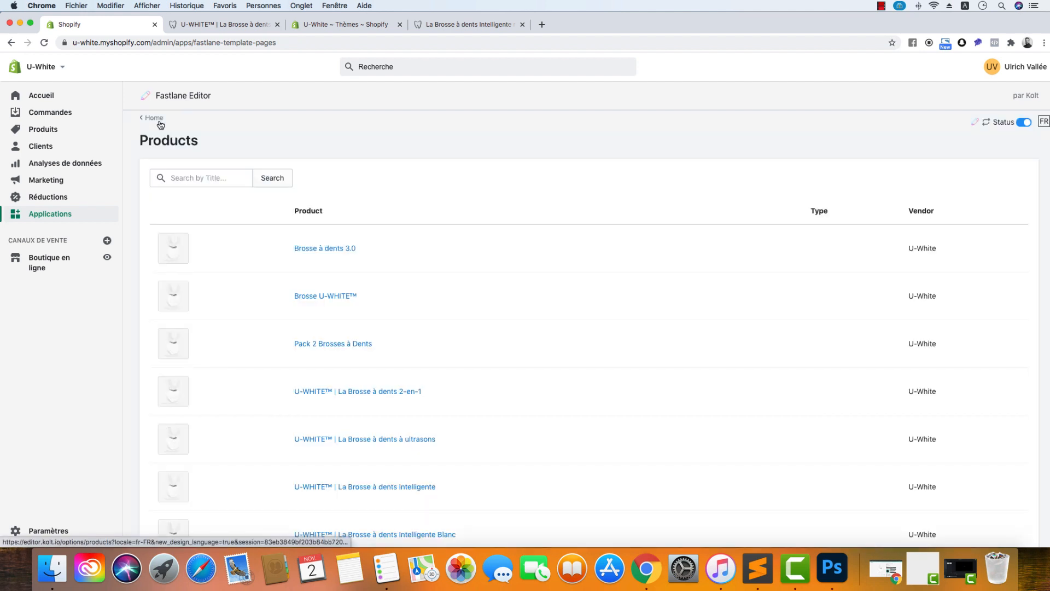
left_click(153, 118)
scroll(265, 239, "down", 2)
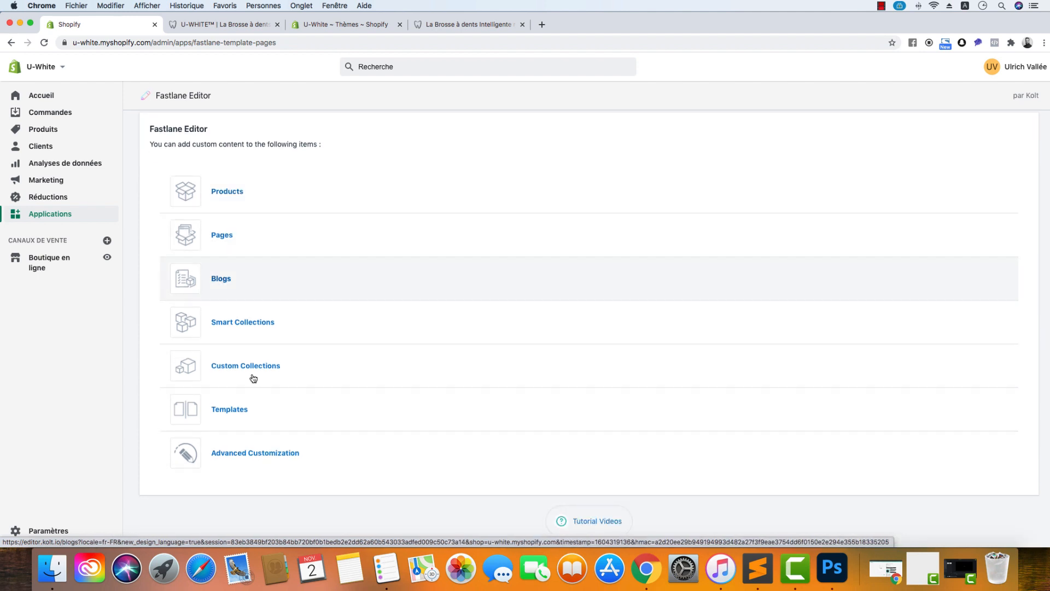
left_click(264, 454)
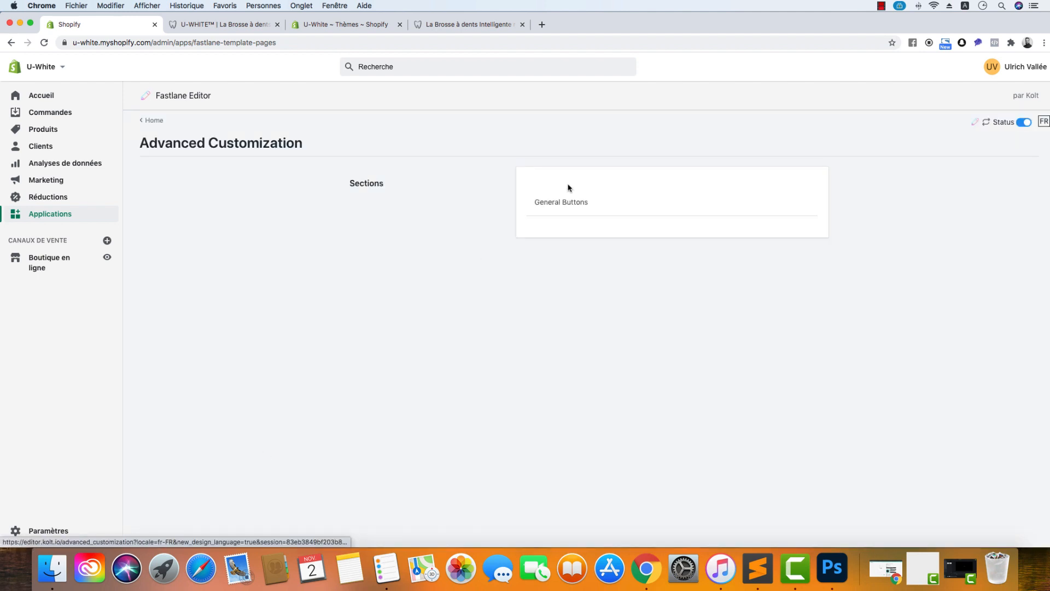
left_click(564, 208)
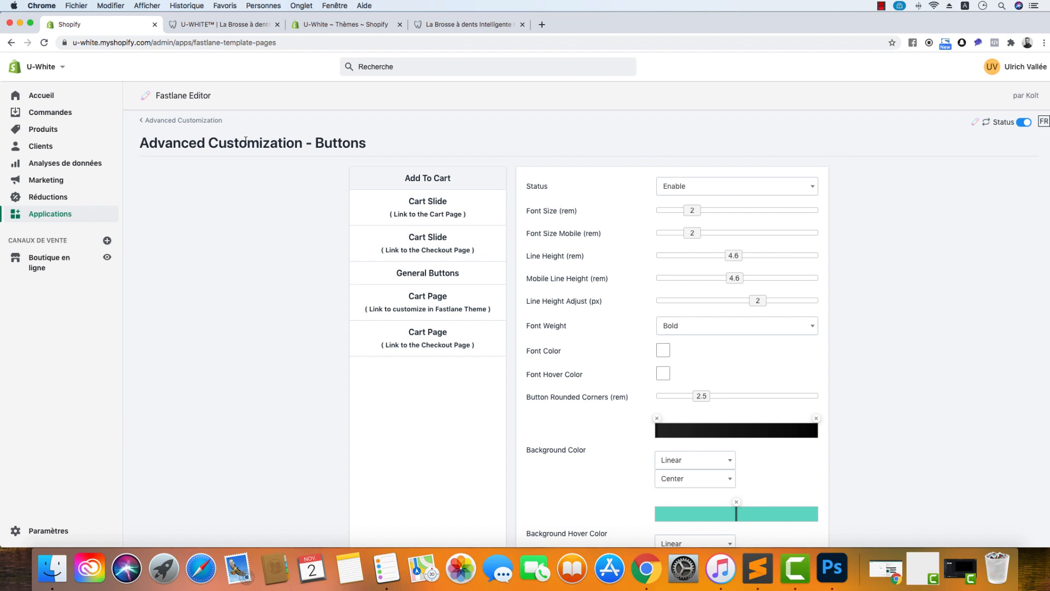
- Open the Content Bottom Description section of the product U-WHITE™ | La Brosse à dents Intelligente Noir
left_click(153, 120)
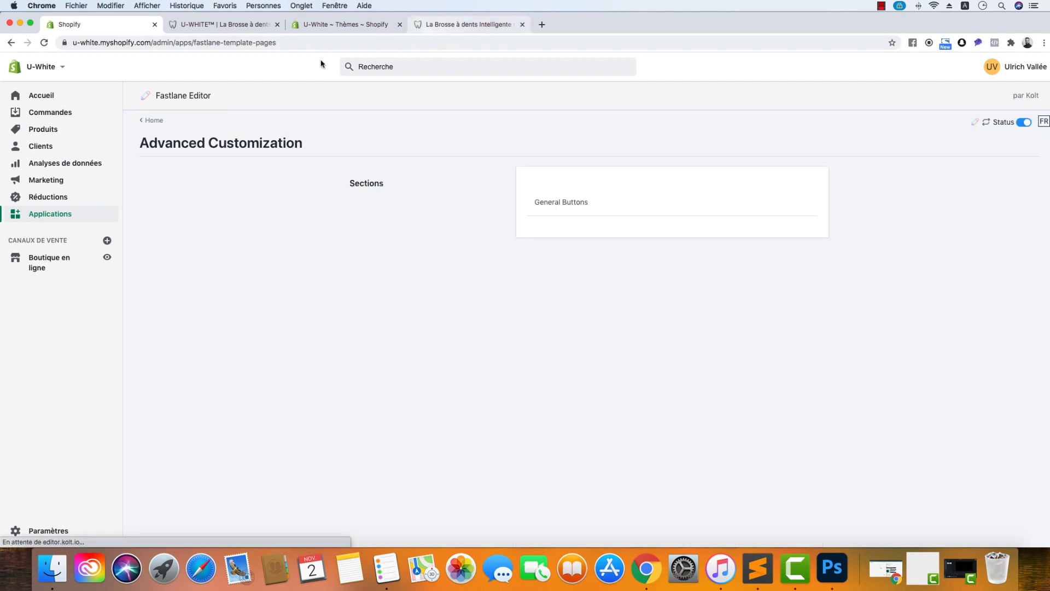
left_click(153, 119)
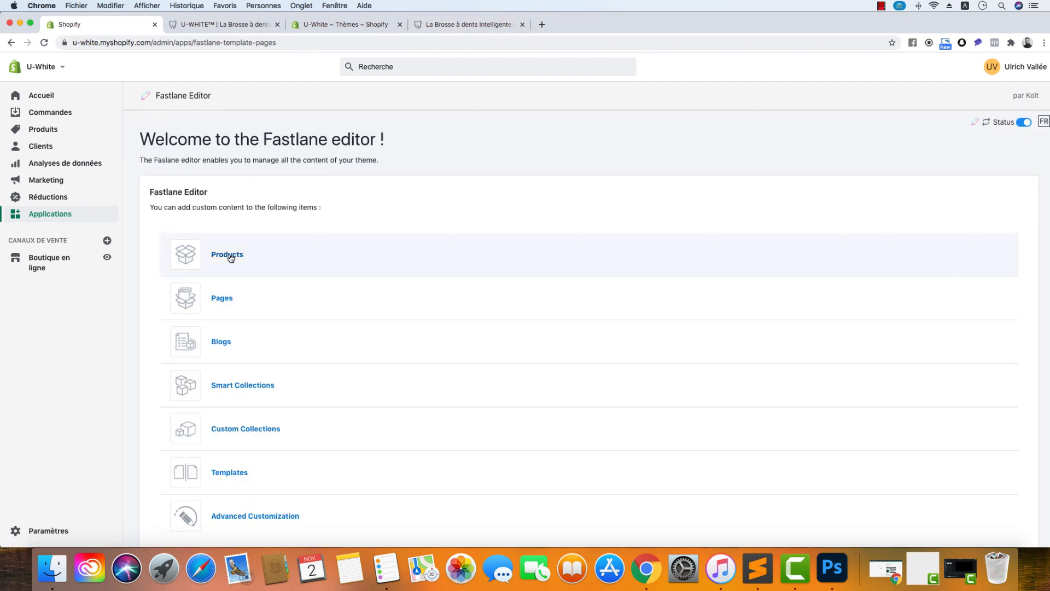
left_click(231, 258)
scroll(362, 380, "down", 5)
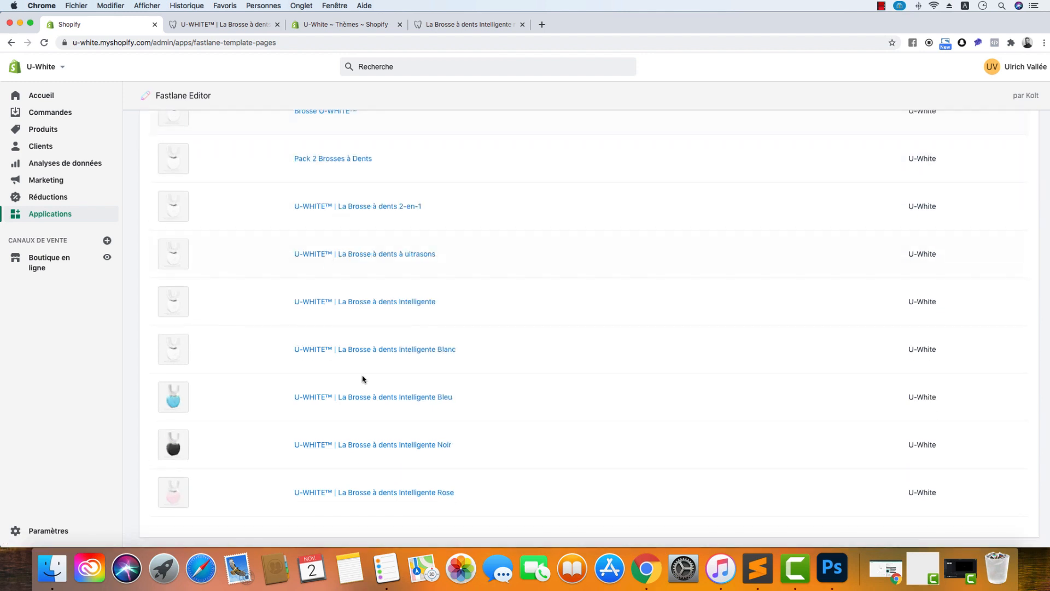
left_click(382, 444)
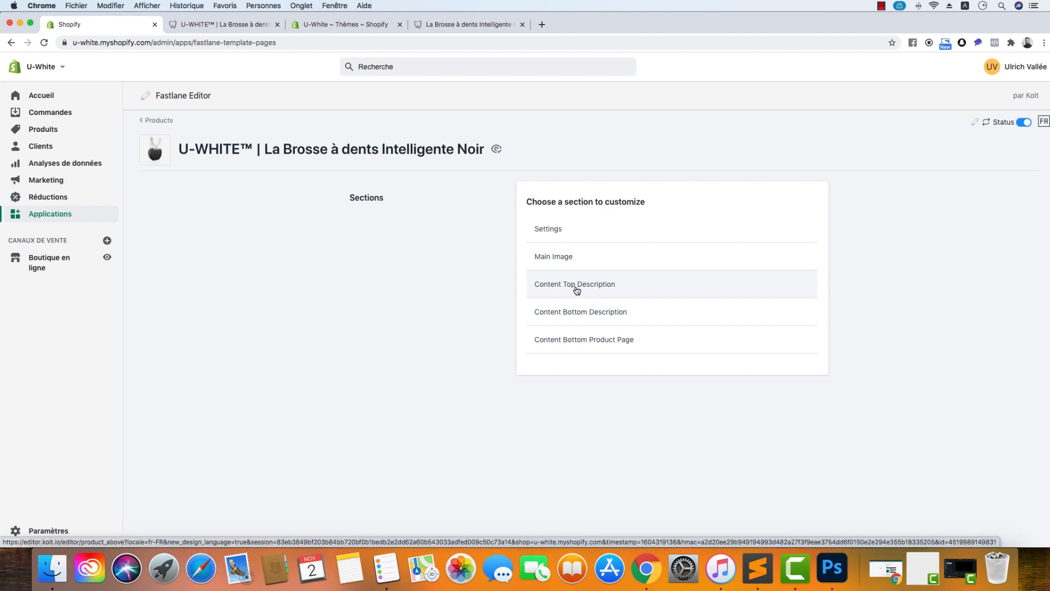
left_click(569, 314)
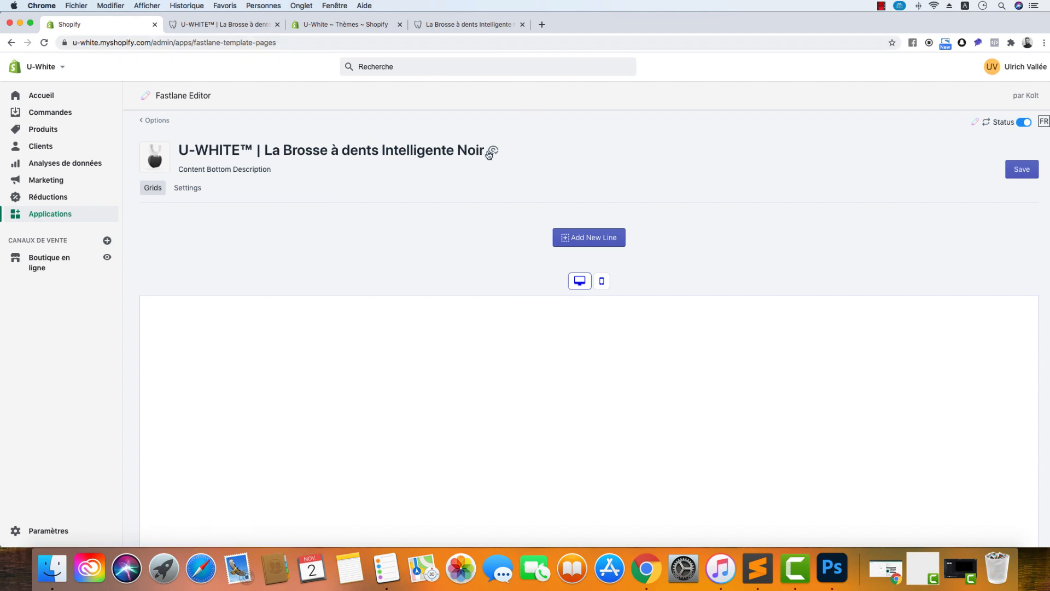
- Load the WAVE_NEW template into the Content Bottom Description section, accepting replacement of its existing content
left_click(186, 188)
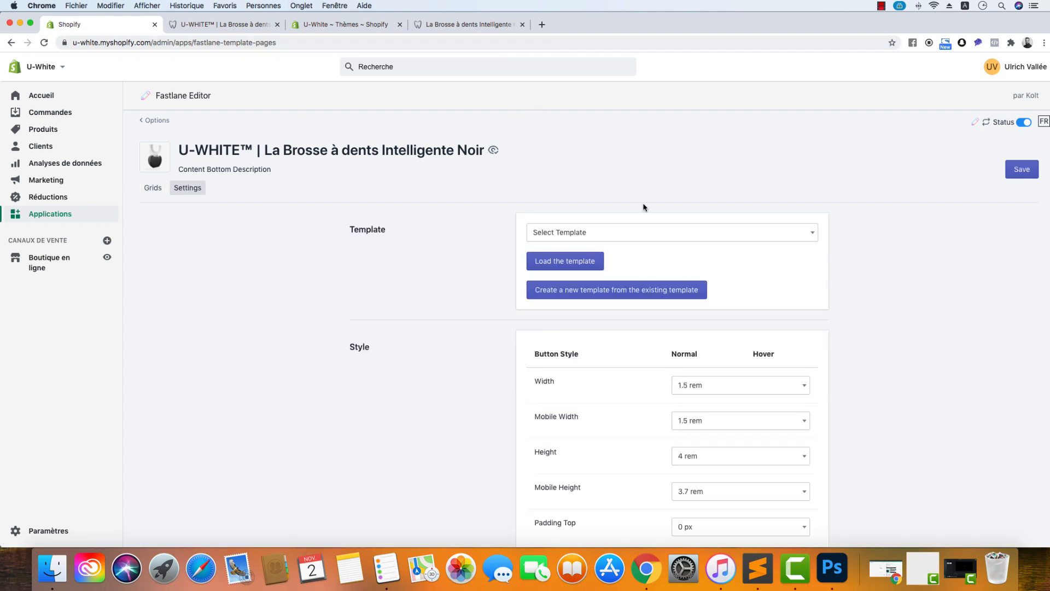
left_click(548, 239)
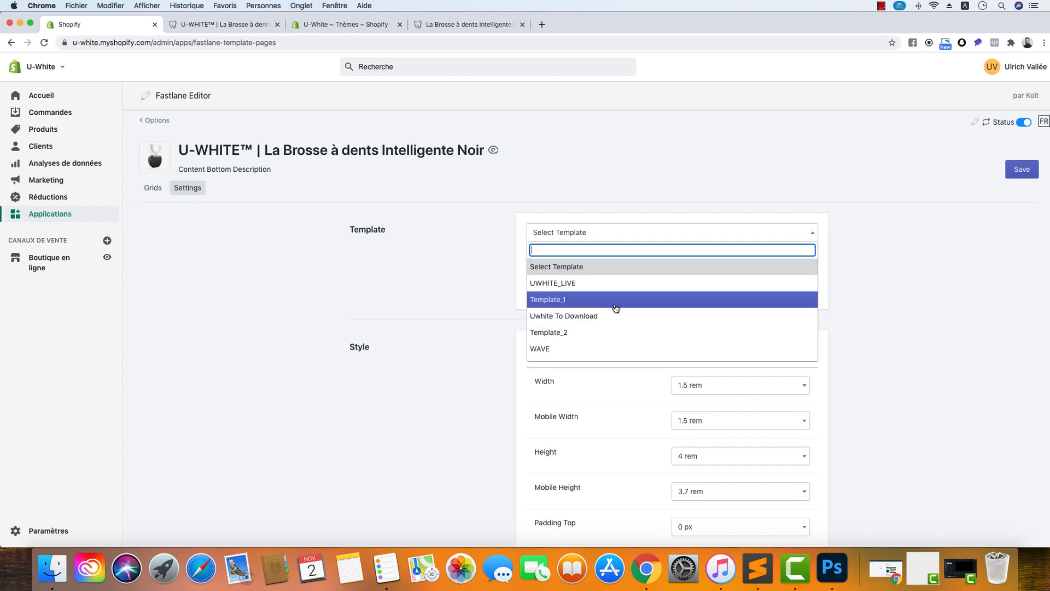
scroll(606, 313, "down", 3)
scroll(605, 313, "down", 10)
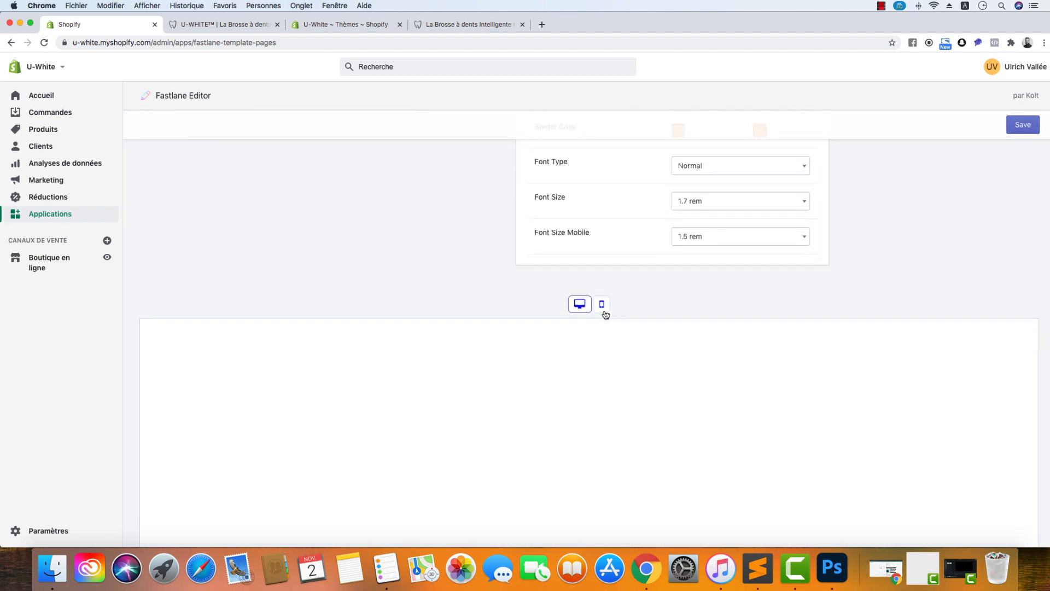
scroll(604, 313, "up", 12)
scroll(608, 348, "down", 1)
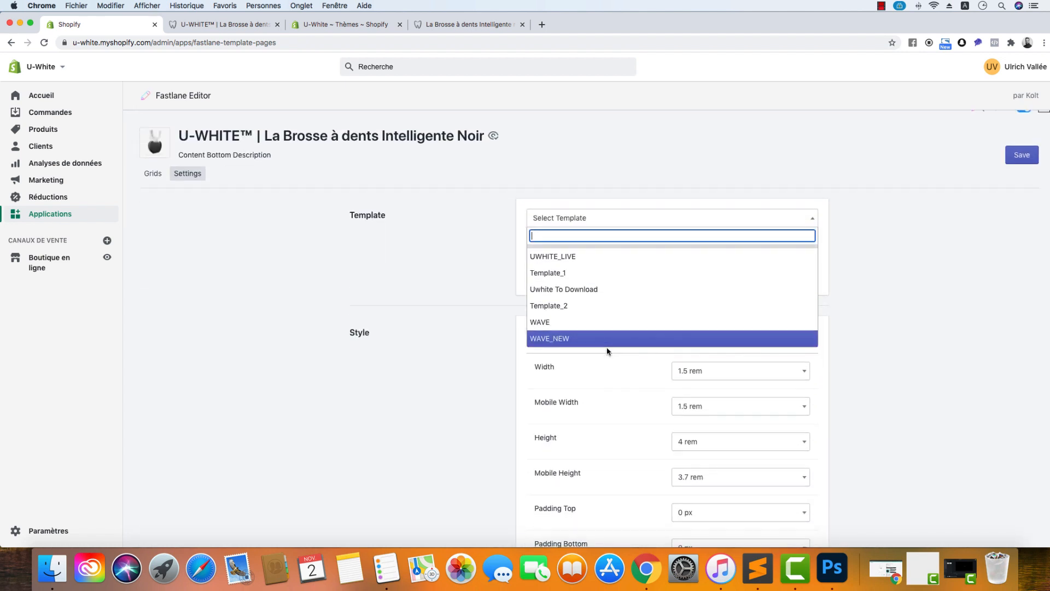
left_click(603, 339)
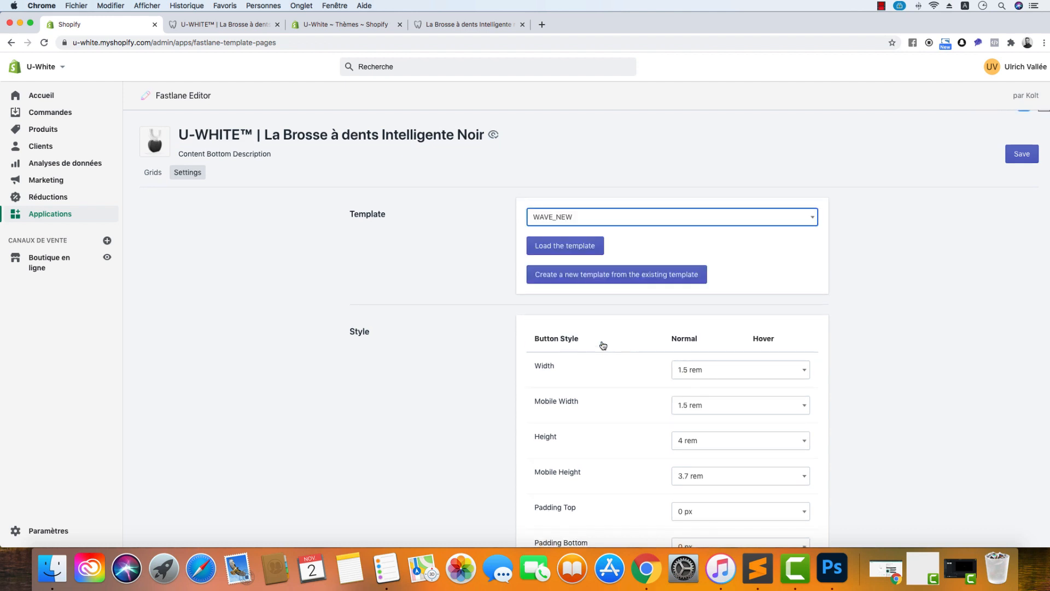
left_click(581, 251)
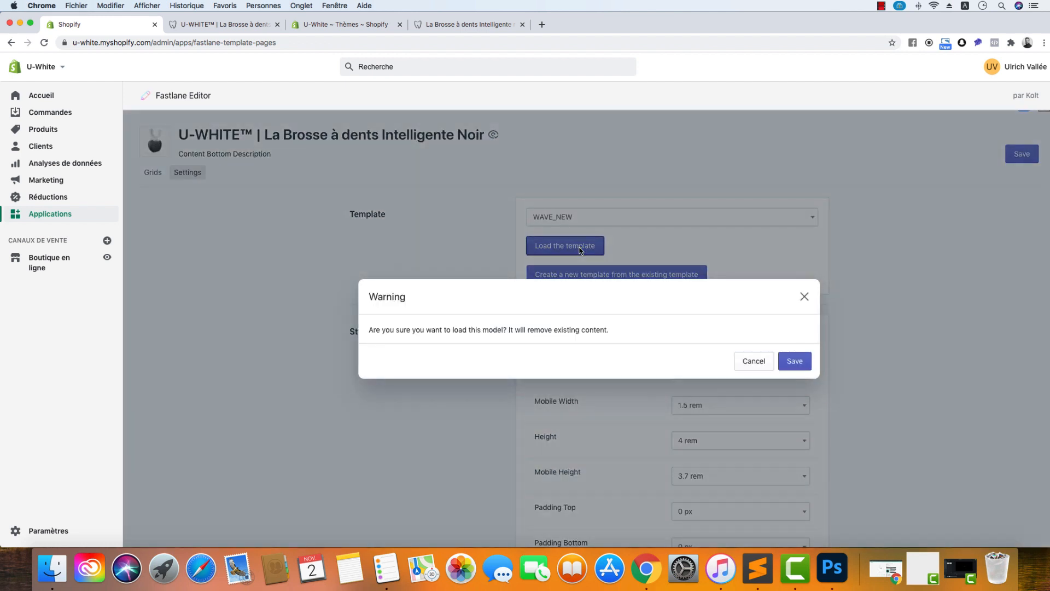
left_click(795, 362)
- Save the section with the loaded template, then save it again from its grid layout
scroll(907, 234, "up", 1)
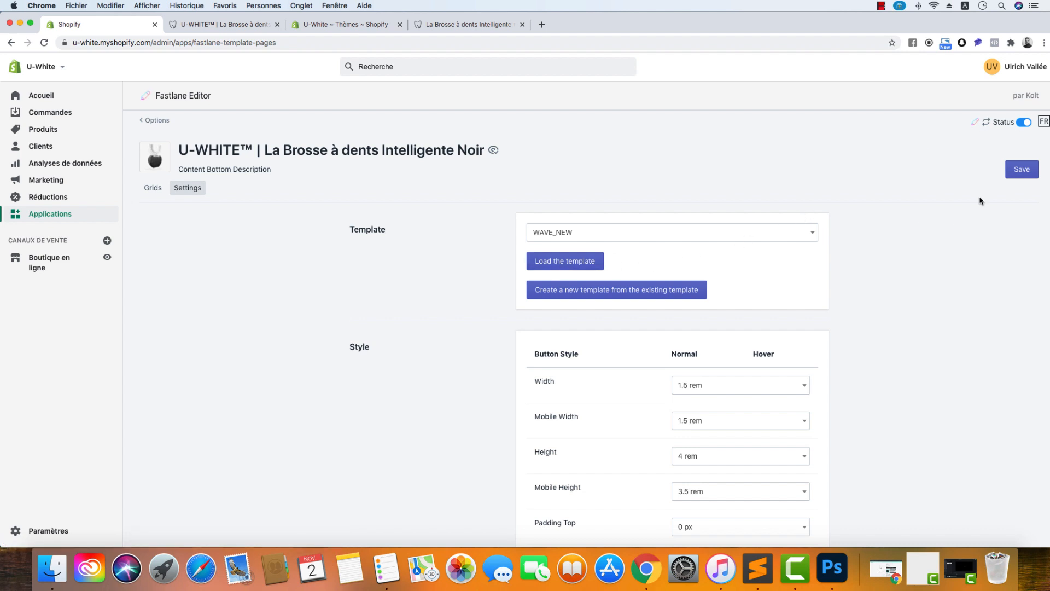
left_click(1019, 176)
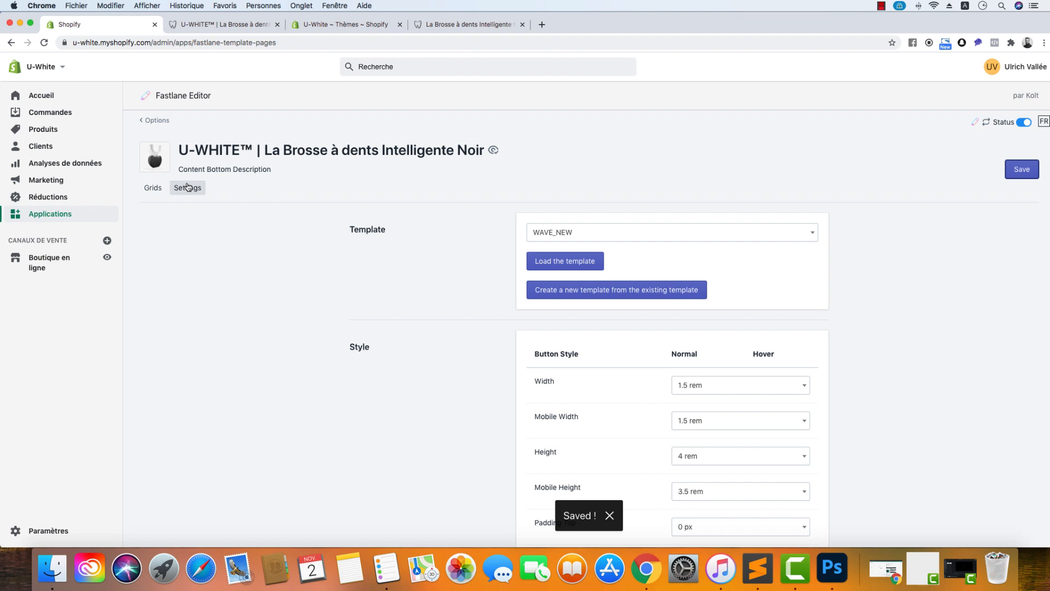
left_click(152, 192)
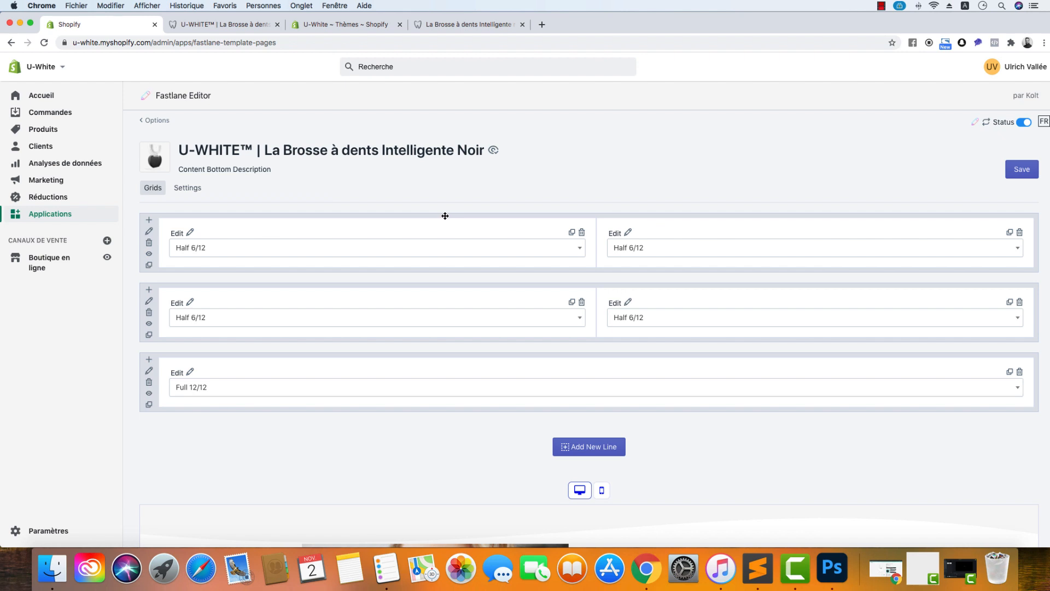
left_click(1030, 173)
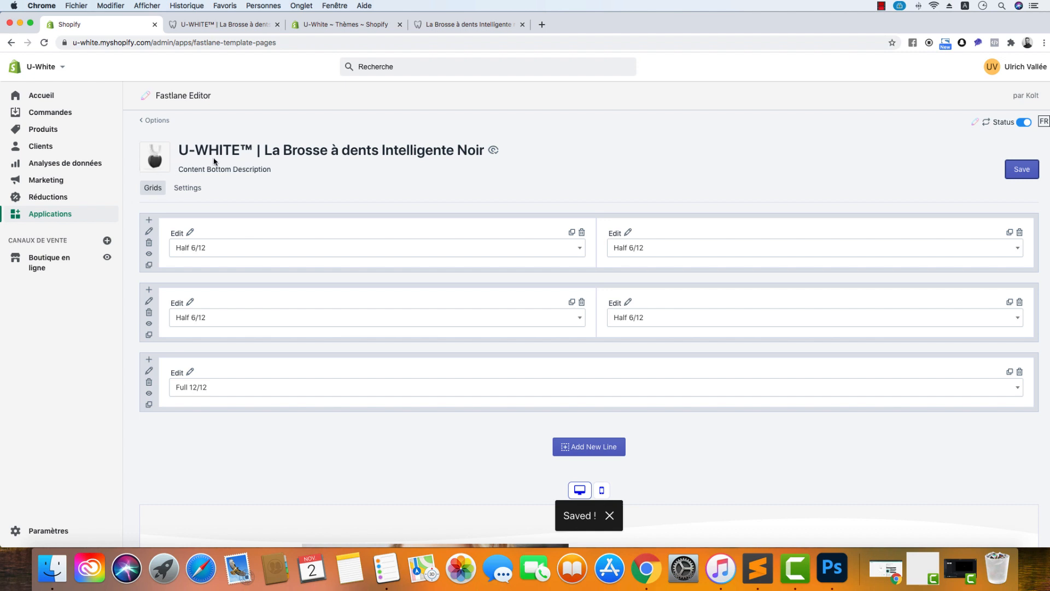
- Refresh the black toothbrush's storefront page and examine it from the product header through the wave-bordered sections to the FAQ
left_click(495, 152)
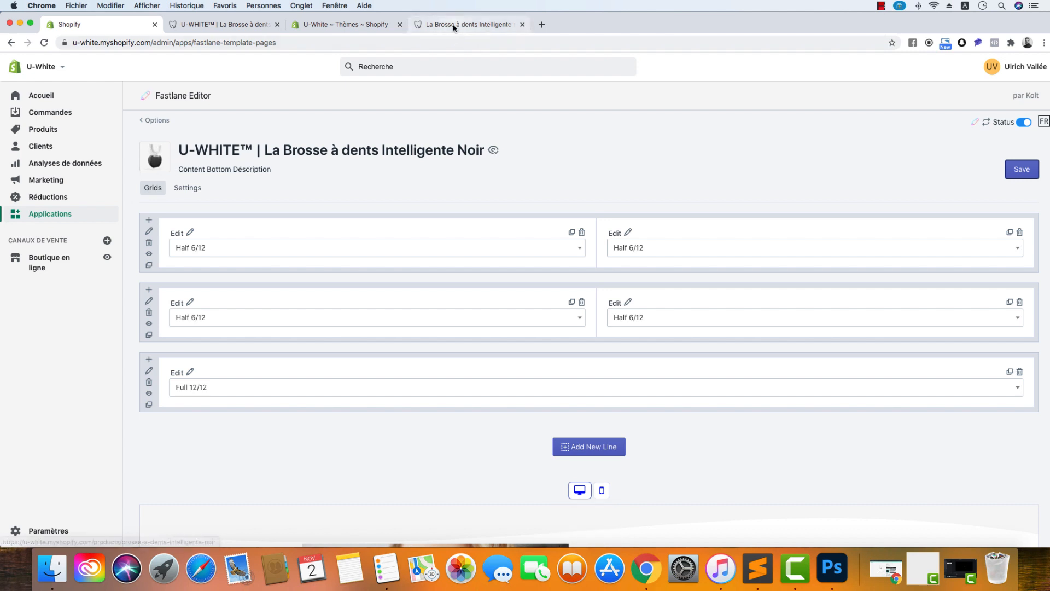
left_click(44, 42)
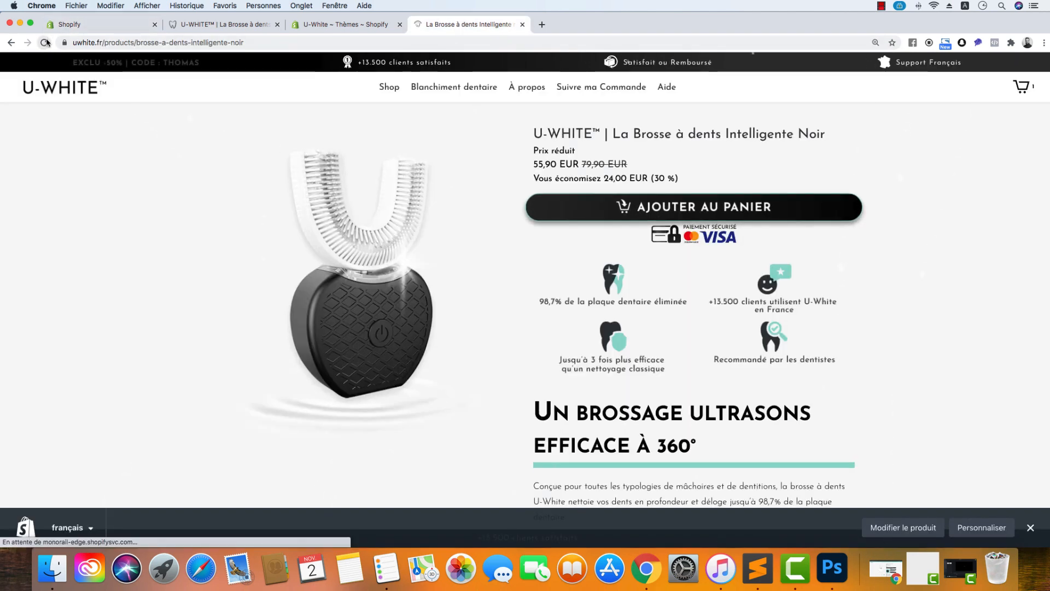
scroll(234, 210, "down", 15)
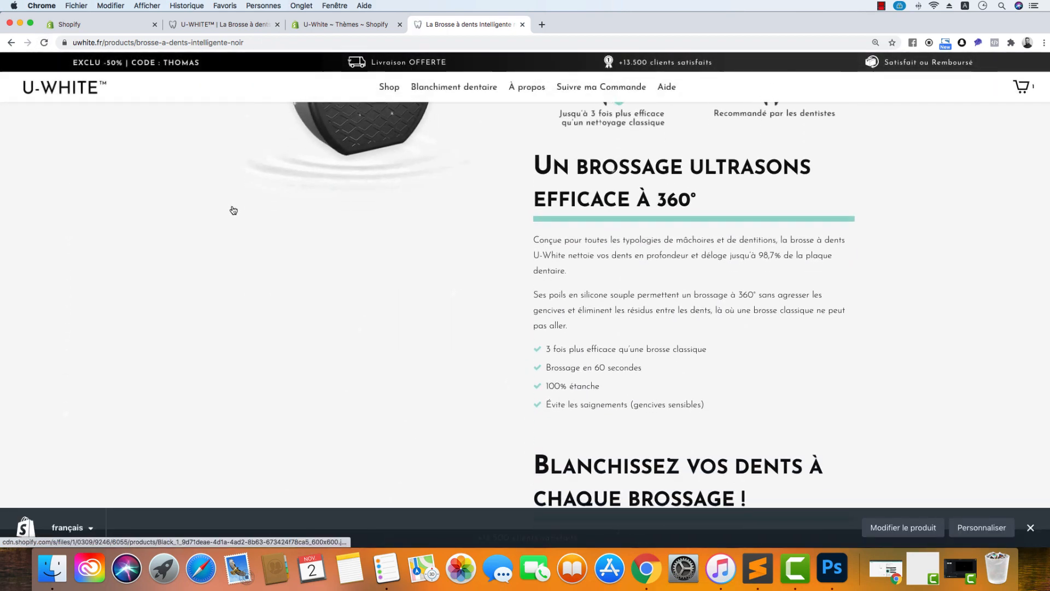
scroll(233, 210, "up", 10)
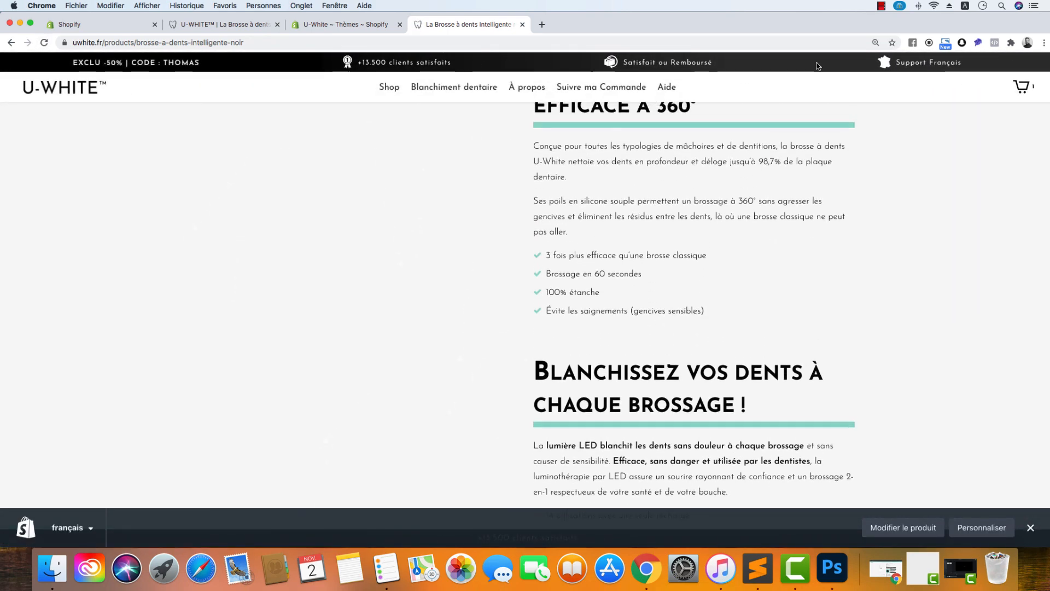
scroll(374, 111, "up", 6)
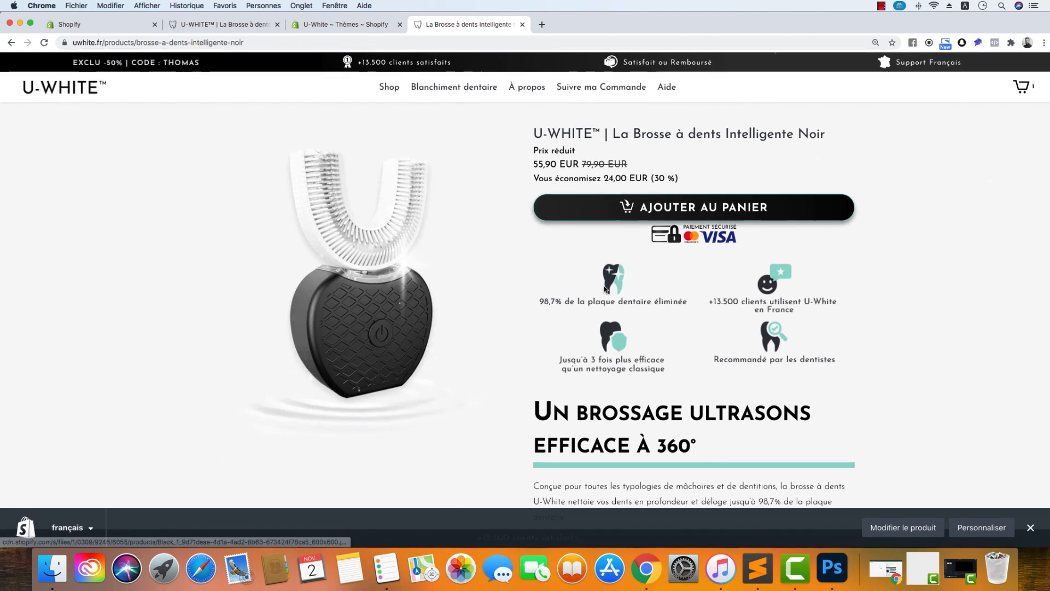
left_click(1030, 529)
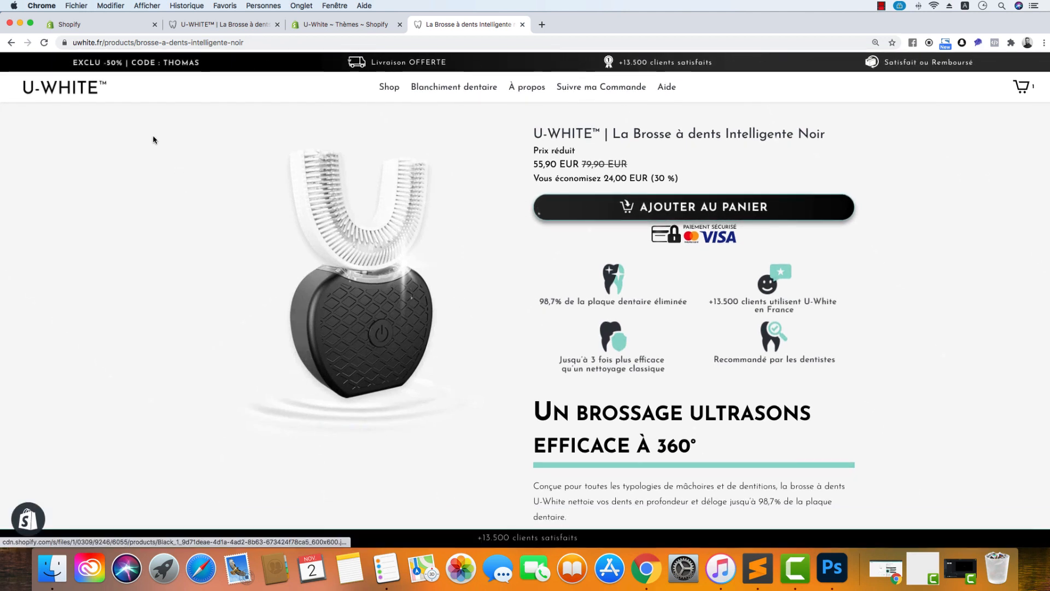
left_click(43, 43)
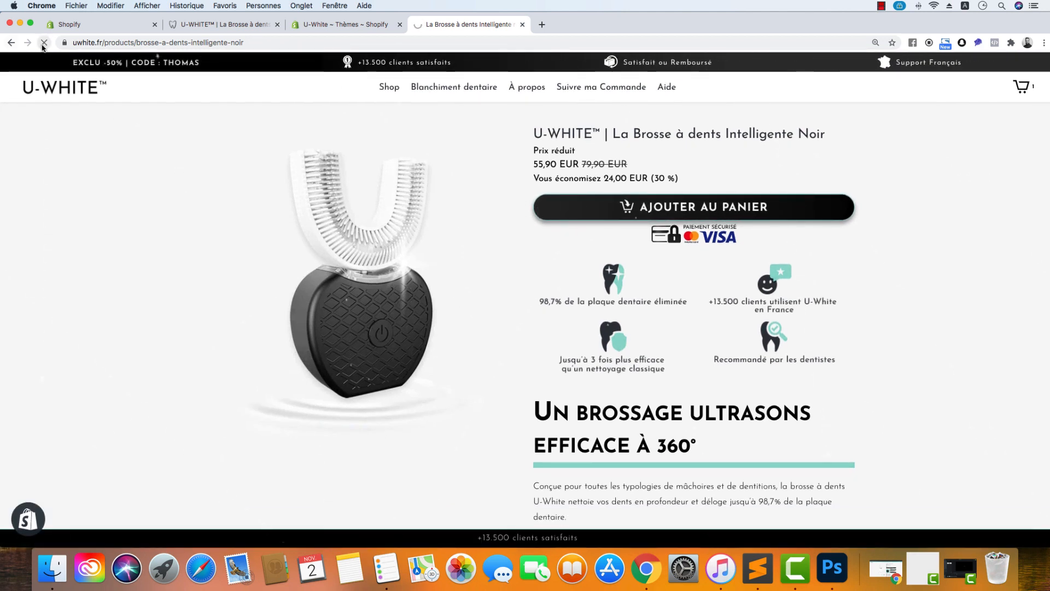
scroll(118, 165, "down", 20)
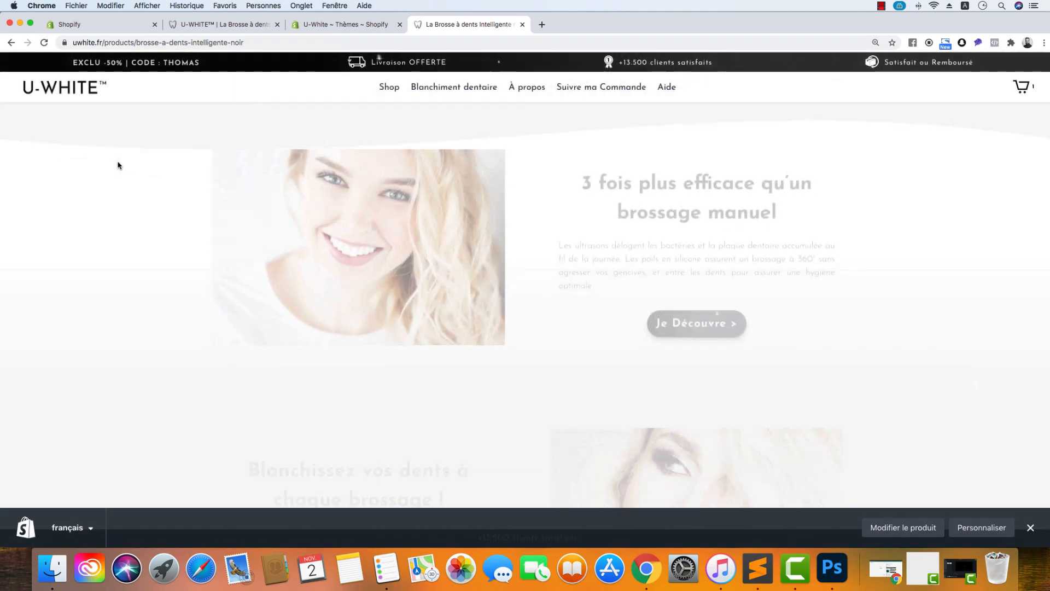
scroll(118, 165, "down", 5)
scroll(118, 165, "up", 10)
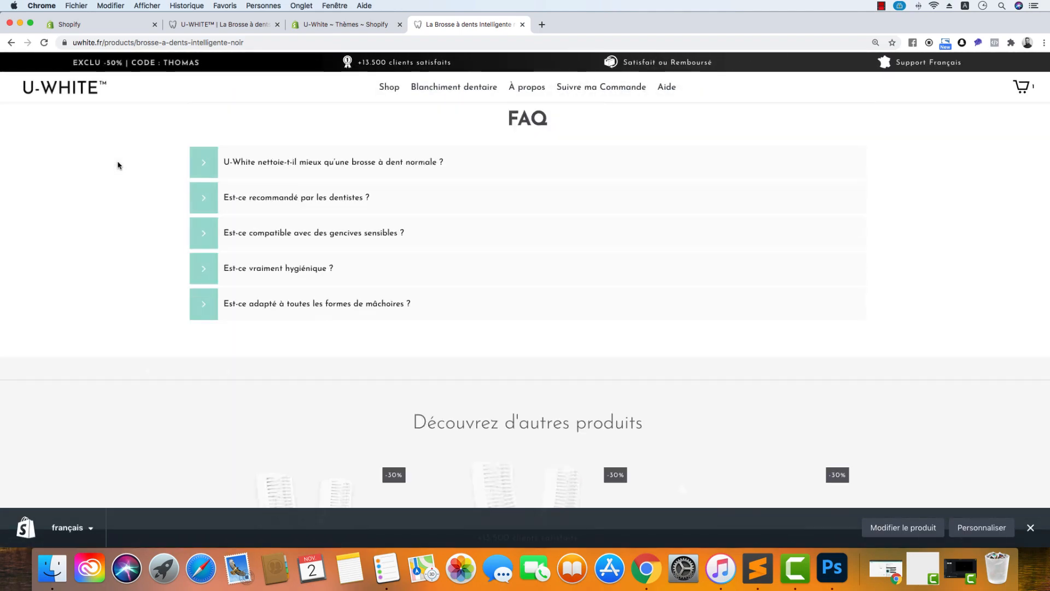
scroll(118, 165, "up", 10)
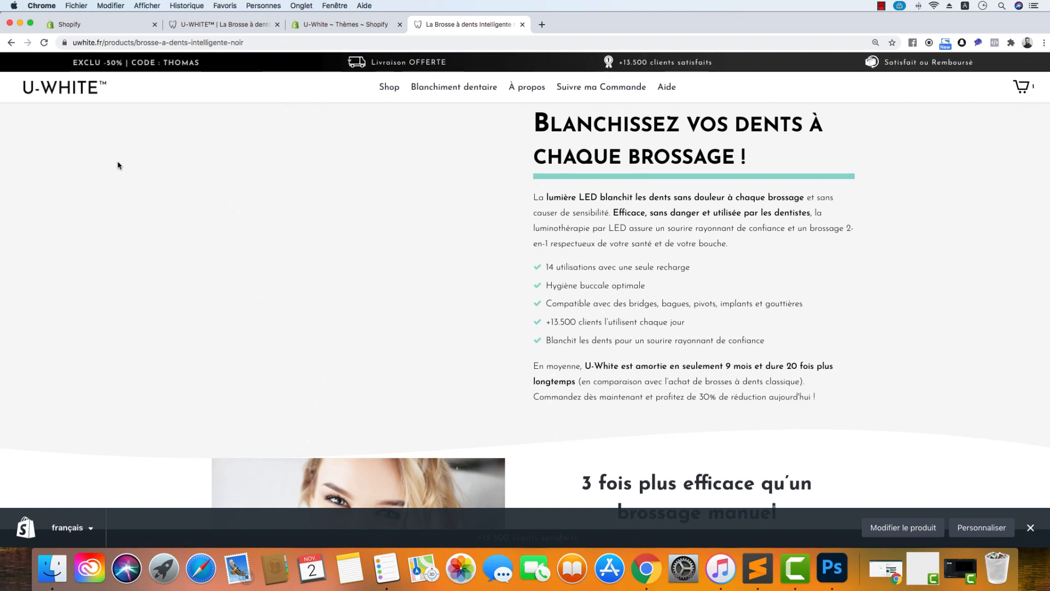
scroll(118, 166, "up", 10)
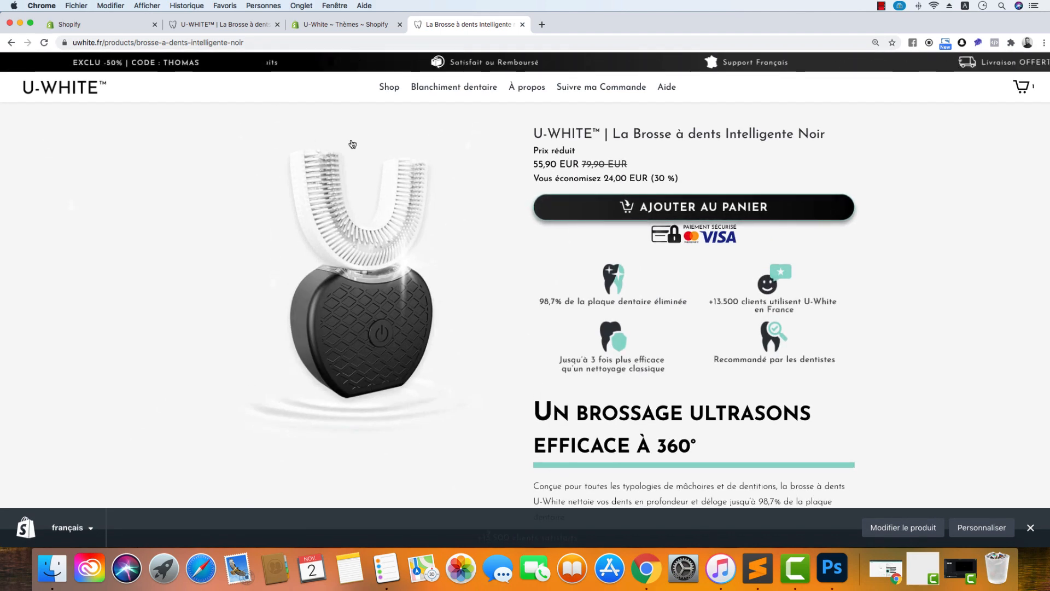
- View the Content Bottom Description editor for products of the smart collection U-WHITE™ | Brosses à dents Intelligente in Fastlane Editor
left_click(98, 26)
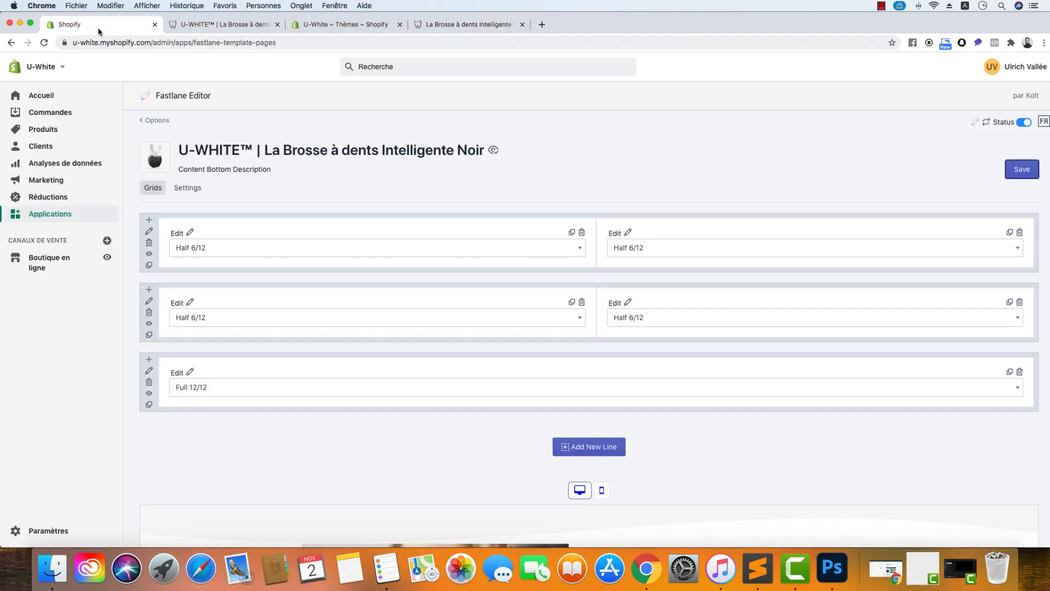
left_click(164, 122)
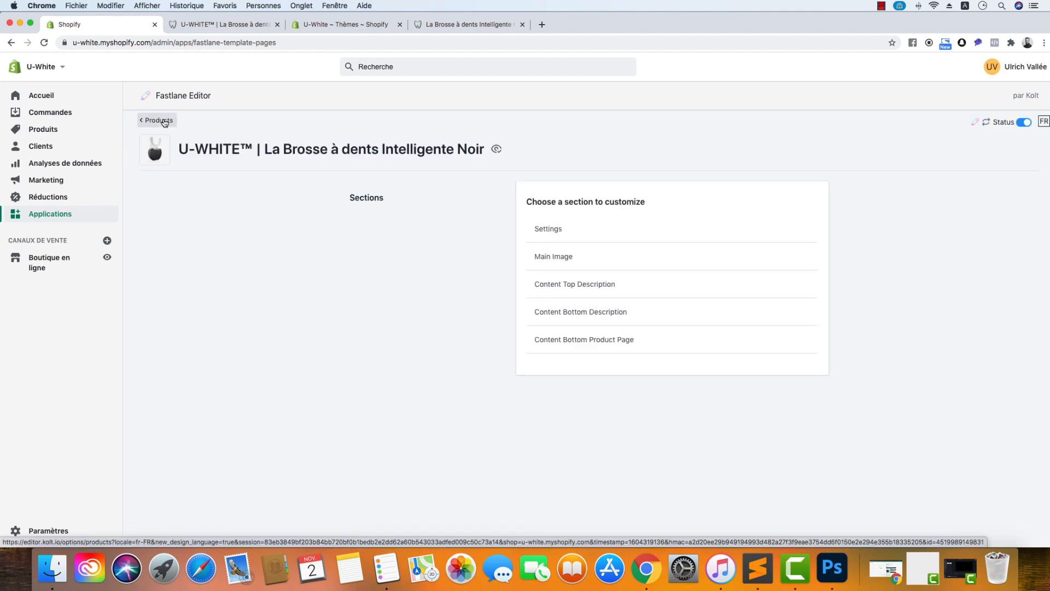
left_click(163, 122)
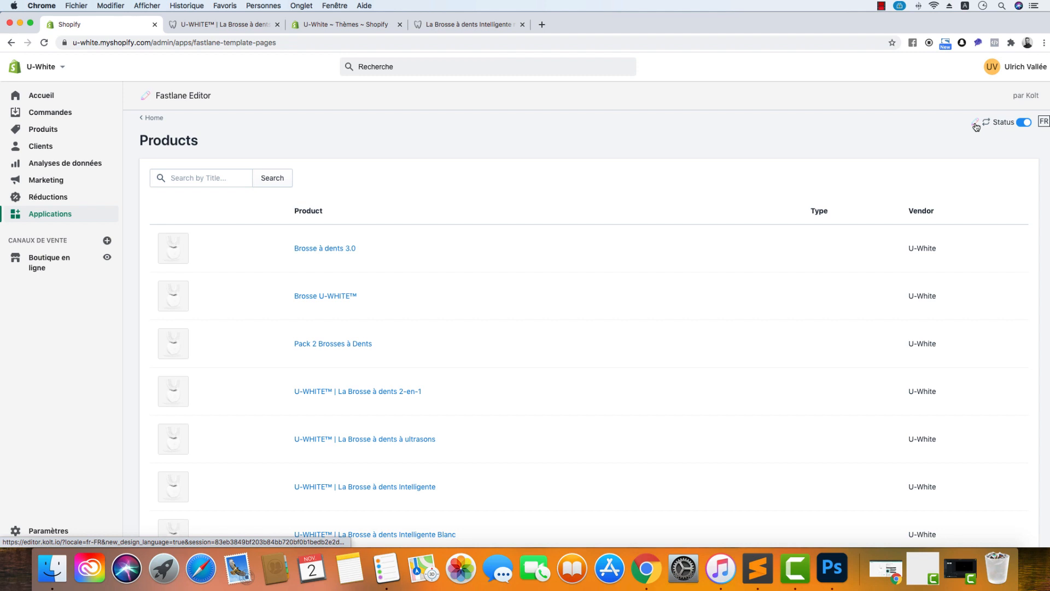
left_click(976, 126)
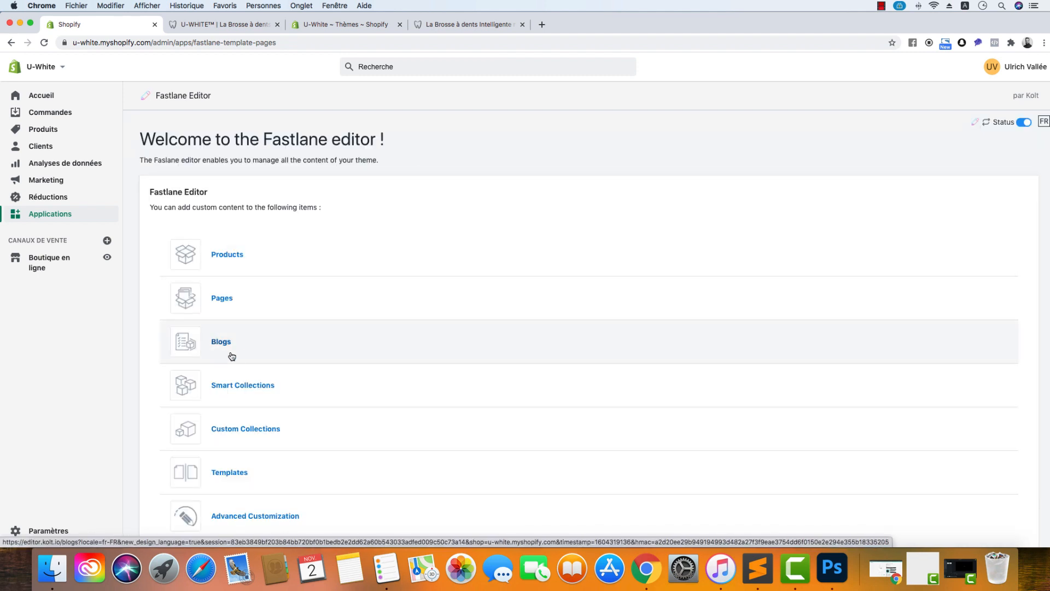
left_click(250, 388)
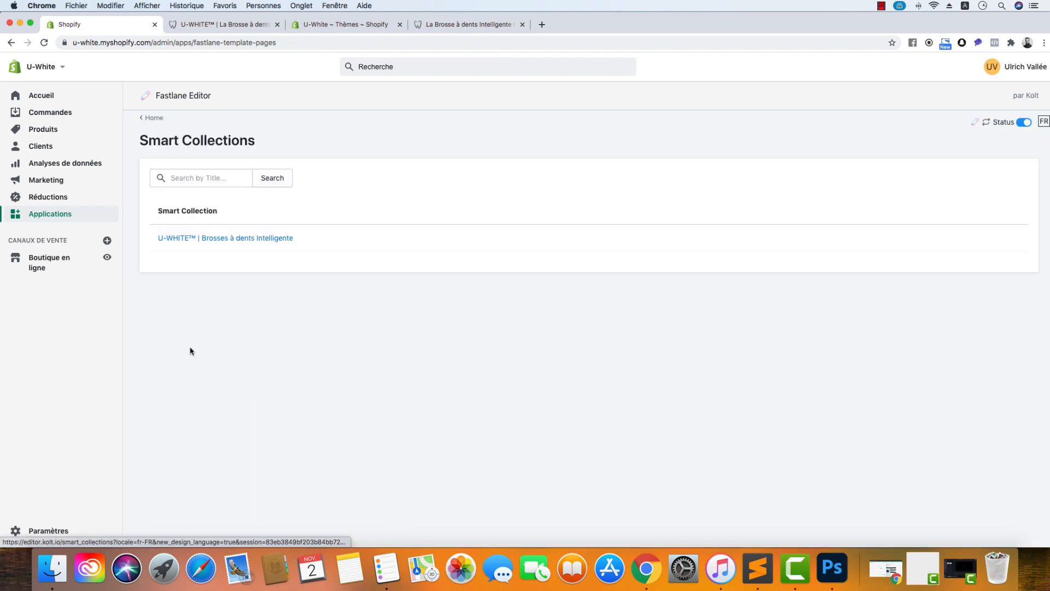
left_click(261, 239)
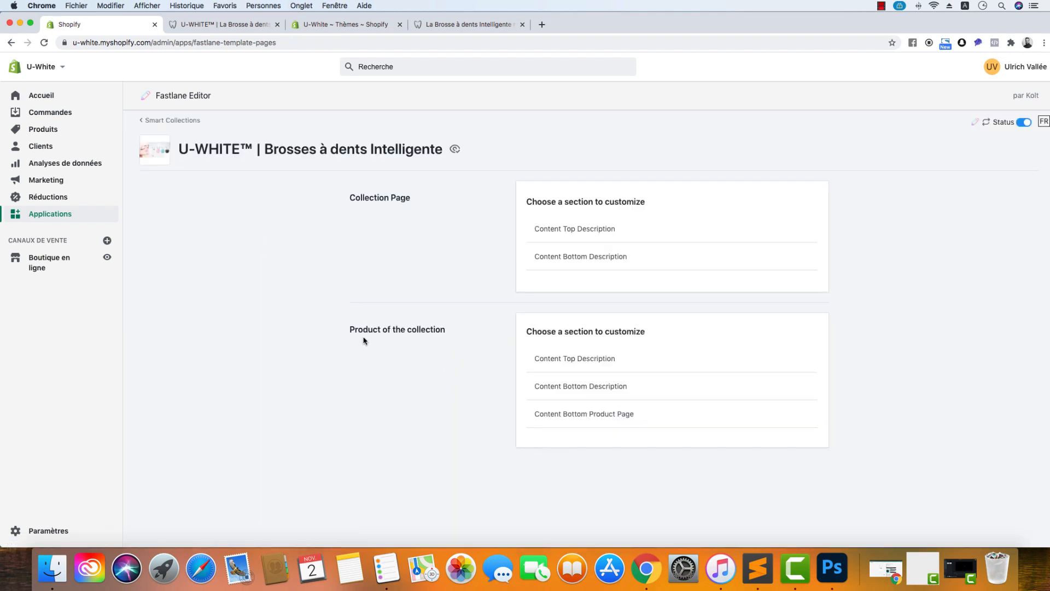
left_click(575, 387)
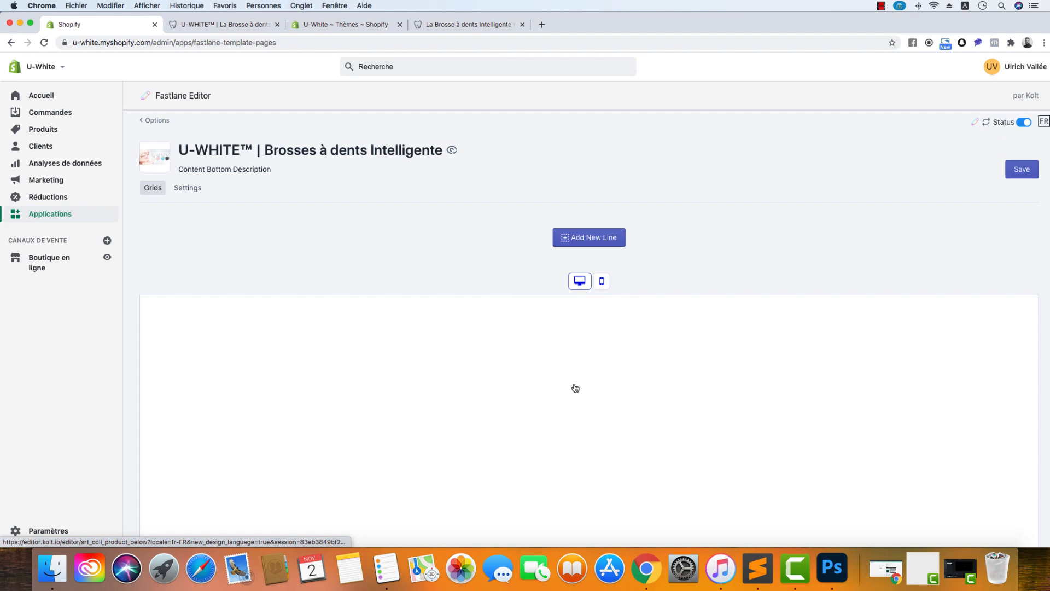
- Open the Content Bottom Description section of the product U-WHITE™ | La Brosse à dents Intelligente Noir in Fastlane Editor
left_click(974, 122)
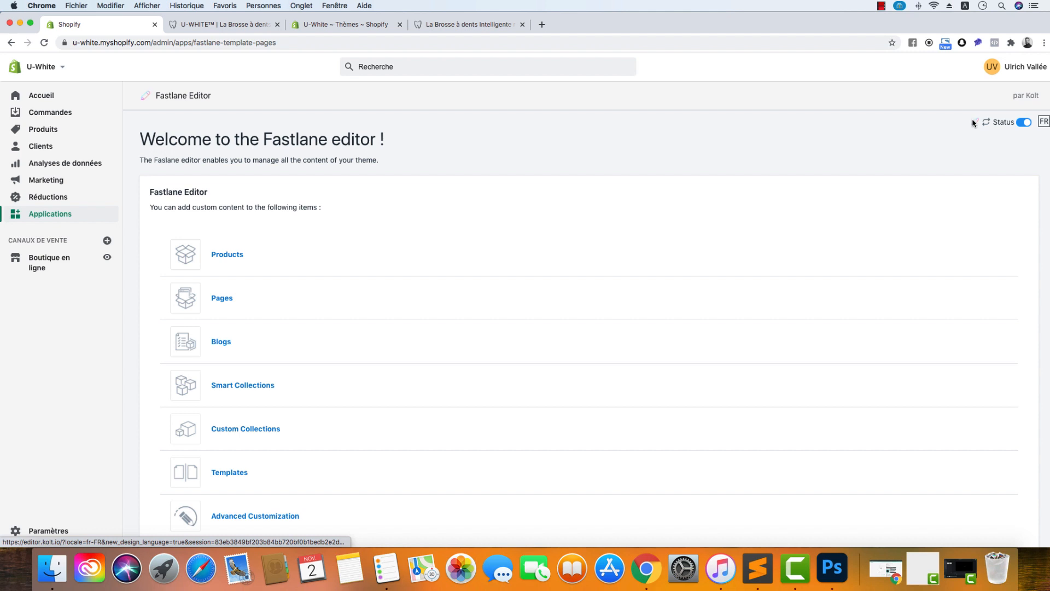
left_click(230, 263)
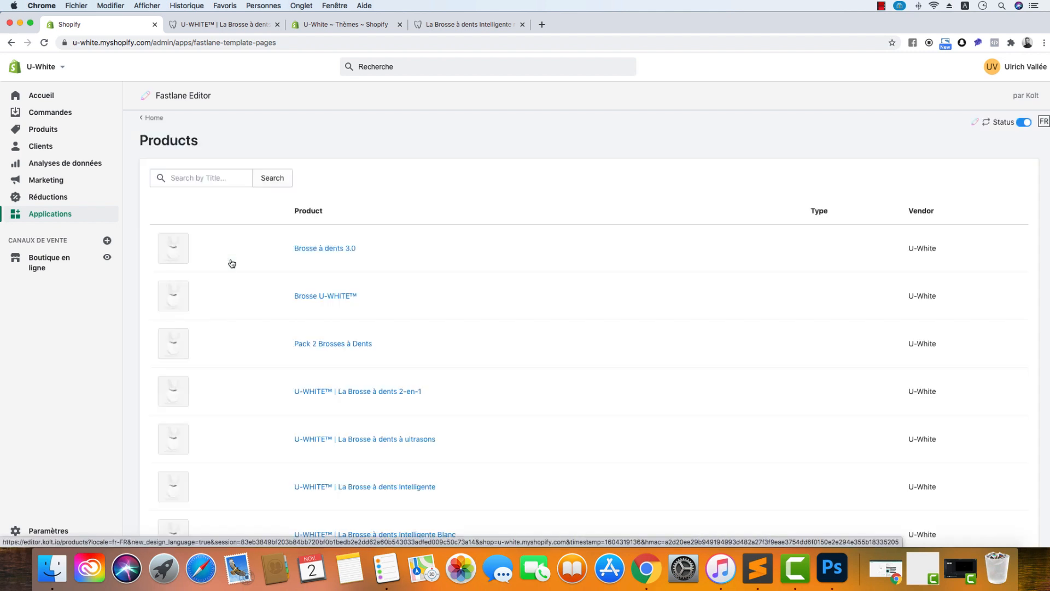
scroll(230, 263, "down", 5)
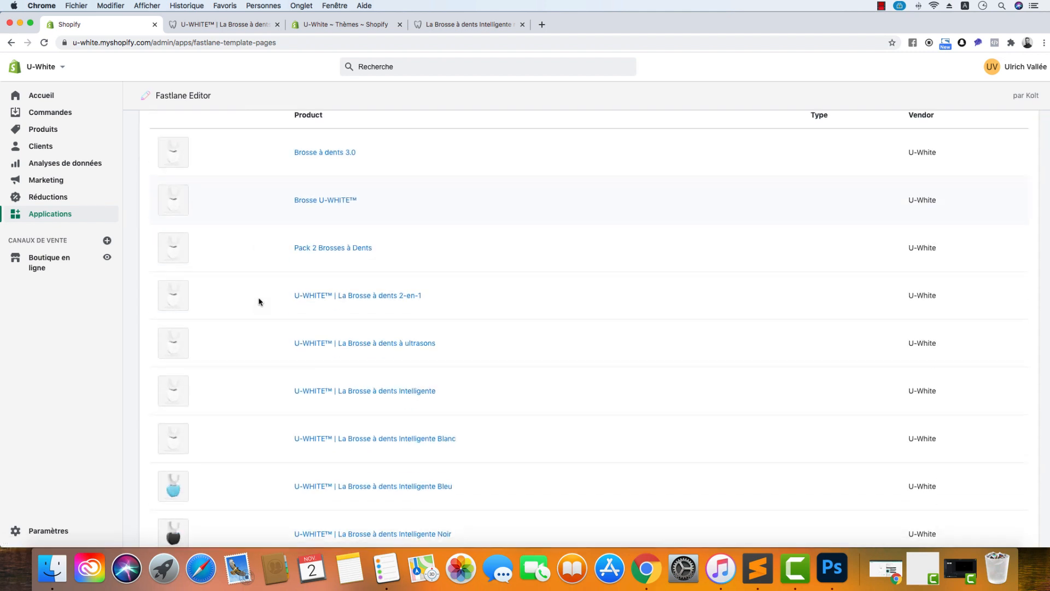
left_click(357, 445)
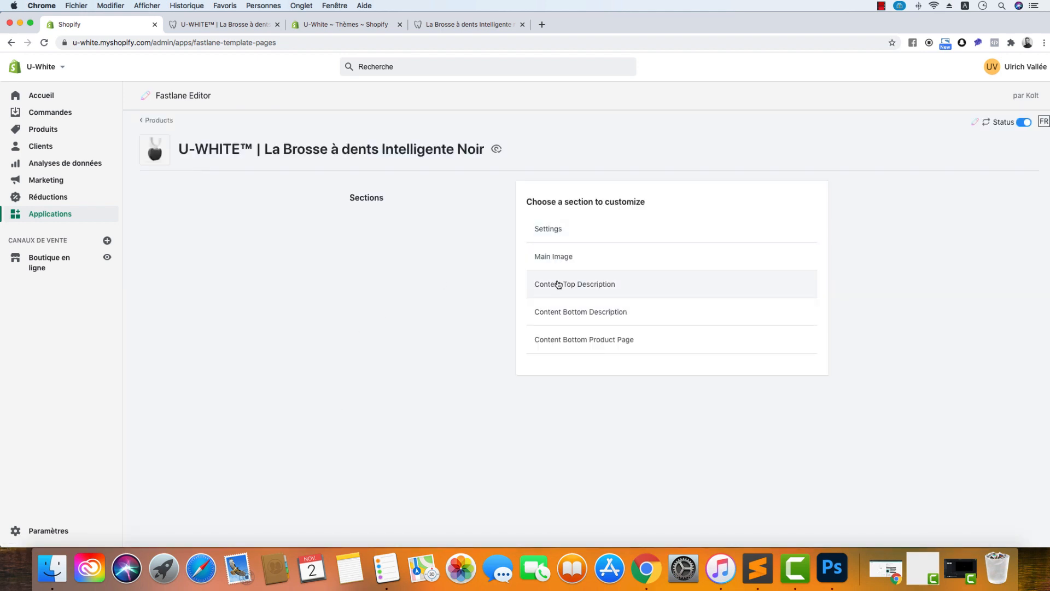
left_click(555, 312)
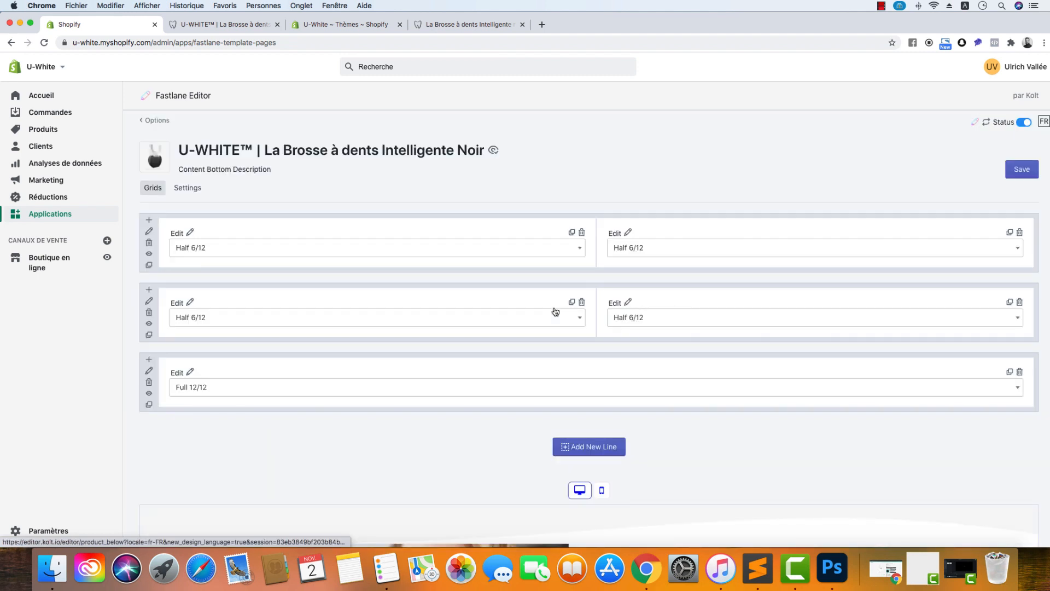
left_click(148, 267)
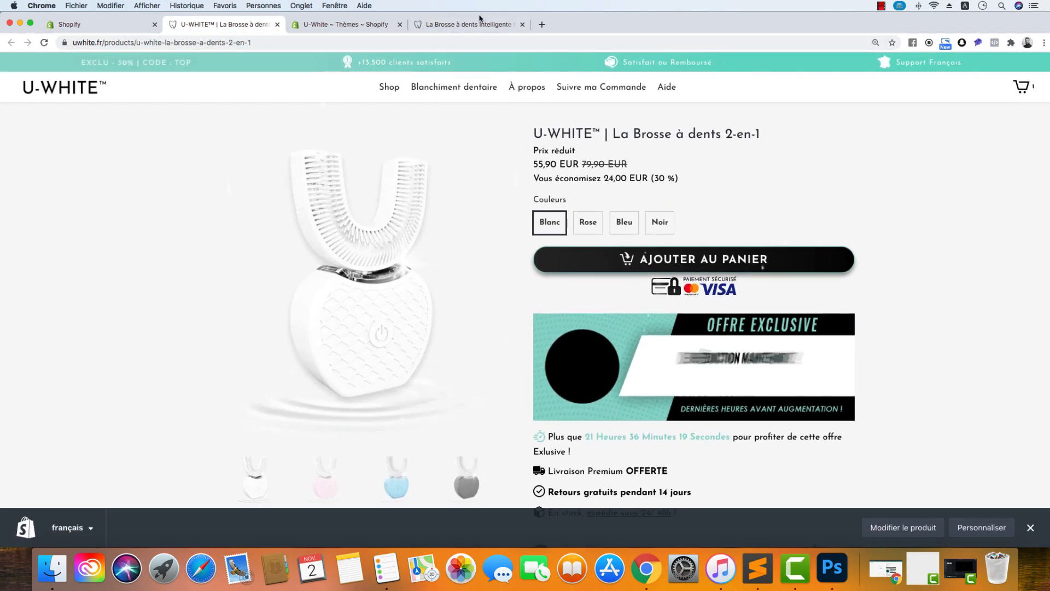
- Examine the black toothbrush's storefront page from the FAQ up to the product header and back down to the first wave border
left_click(469, 24)
scroll(300, 180, "down", 20)
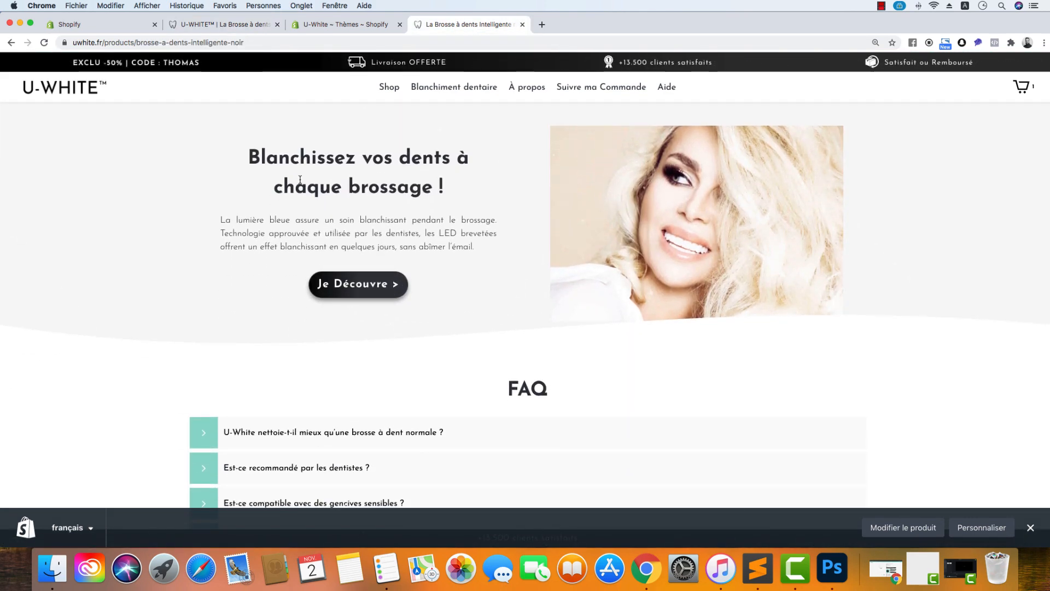
scroll(300, 181, "up", 5)
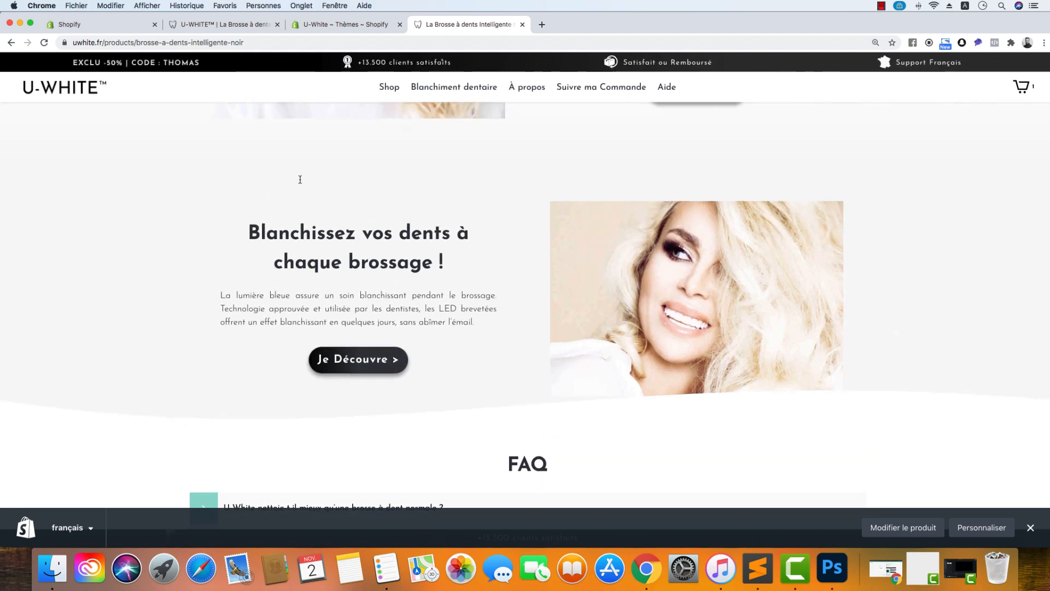
scroll(301, 182, "up", 2)
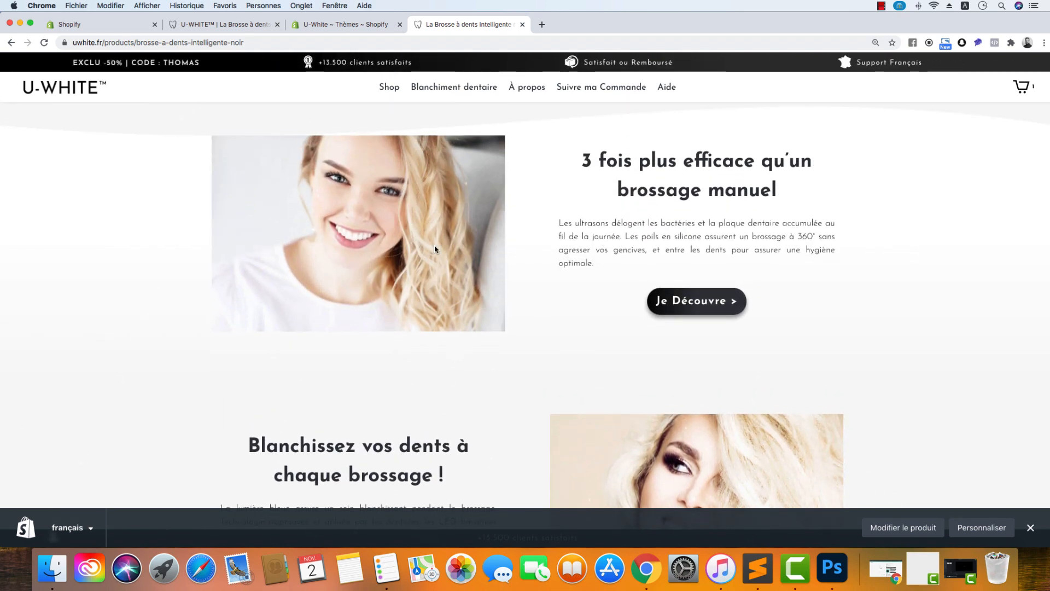
scroll(398, 254, "up", 10)
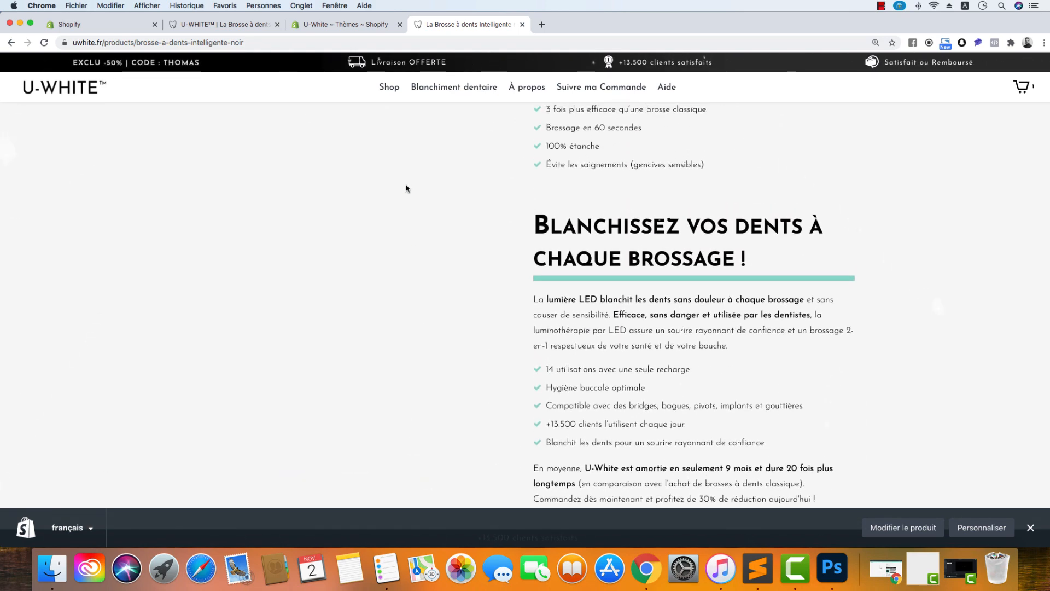
scroll(436, 145, "up", 10)
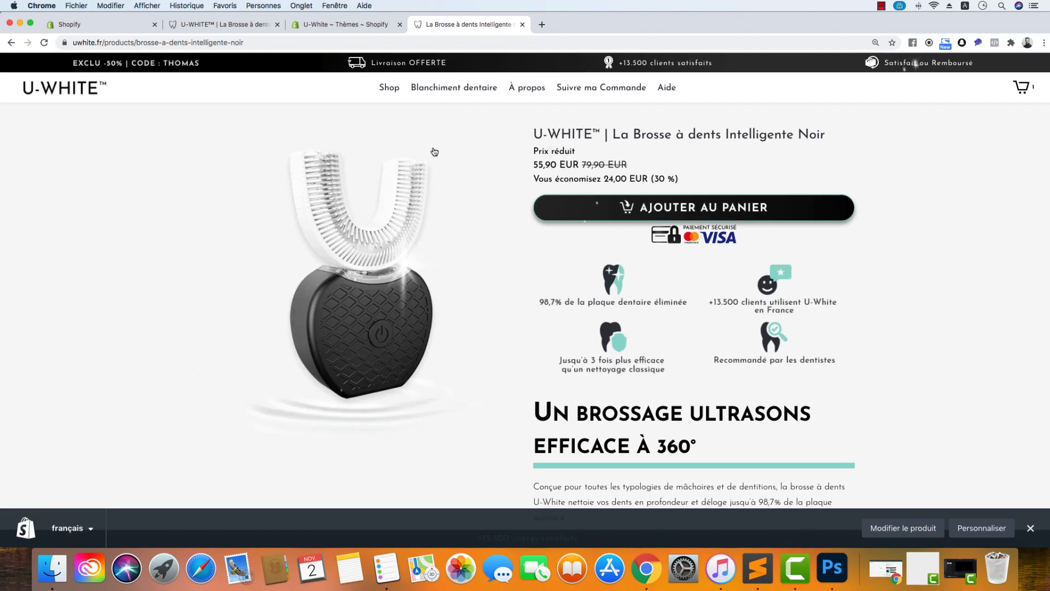
scroll(317, 205, "down", 15)
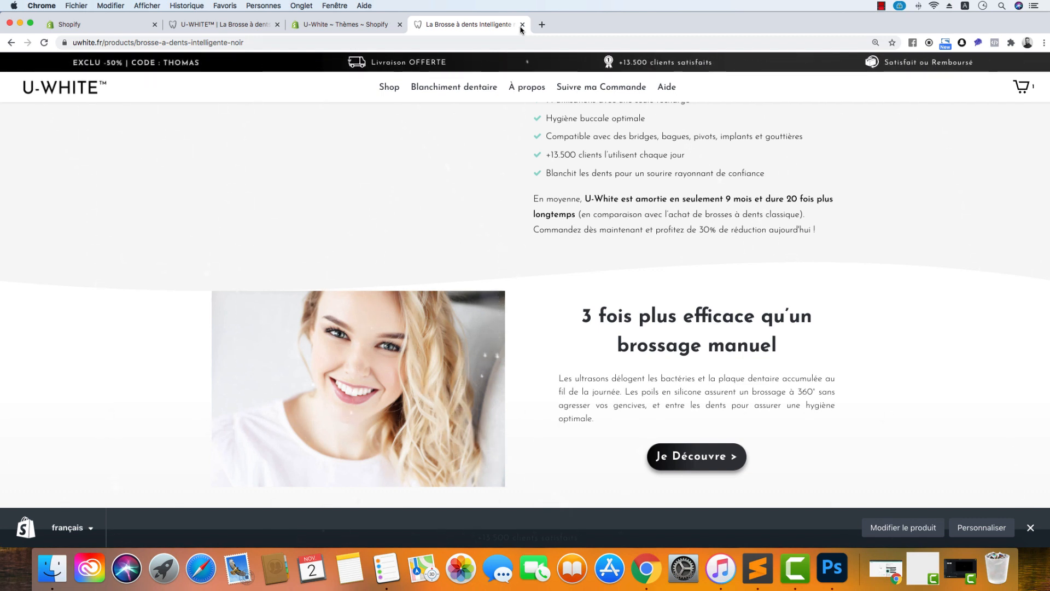
- Open the settings of the section's first line in Fastlane Editor and examine its Top SVG and Bottom SVG options
left_click(307, 25)
left_click(104, 24)
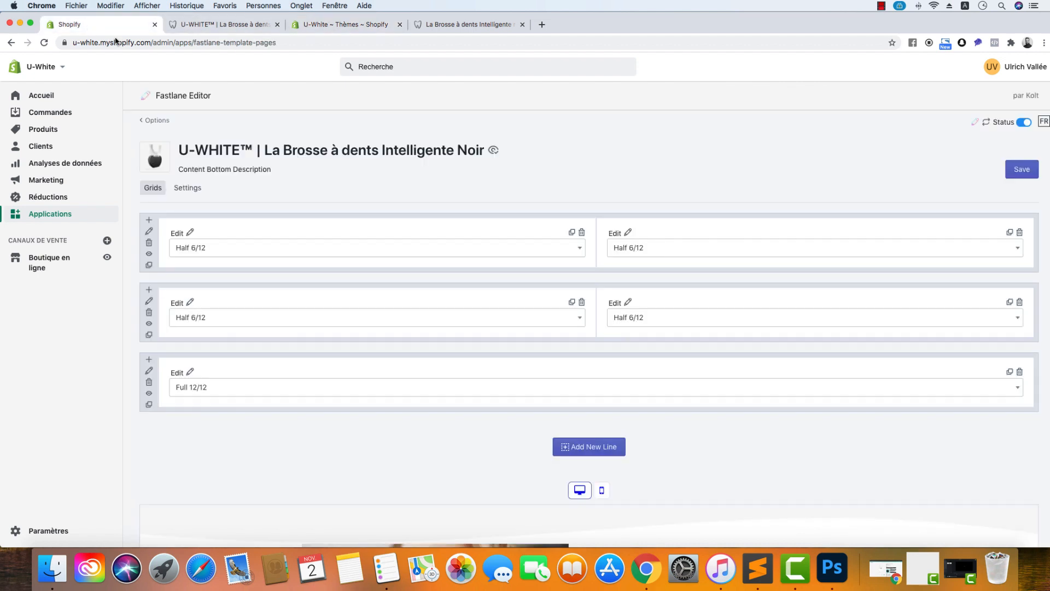
left_click(151, 233)
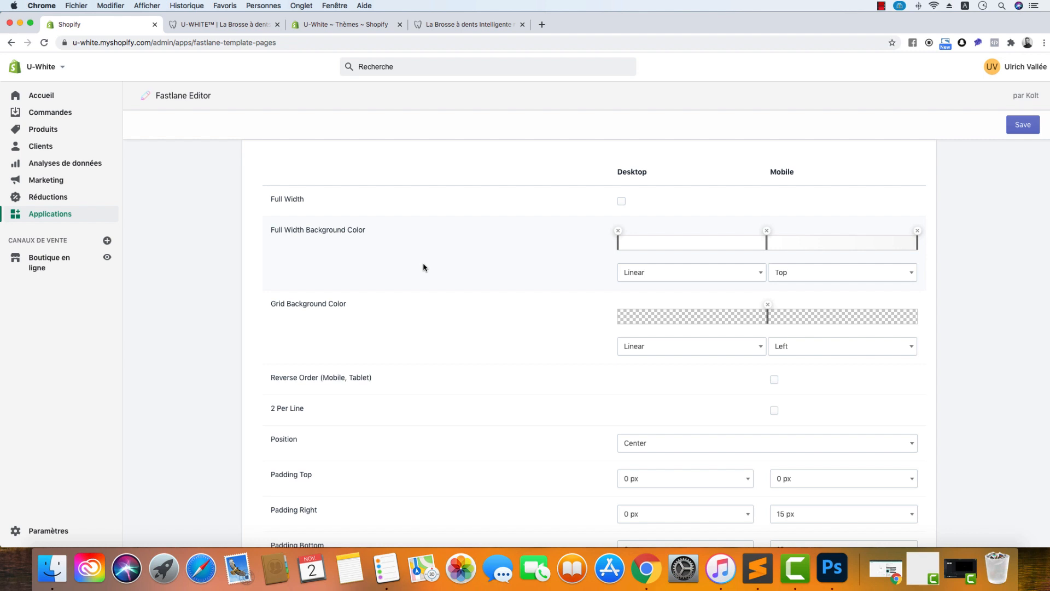
scroll(424, 268, "down", 10)
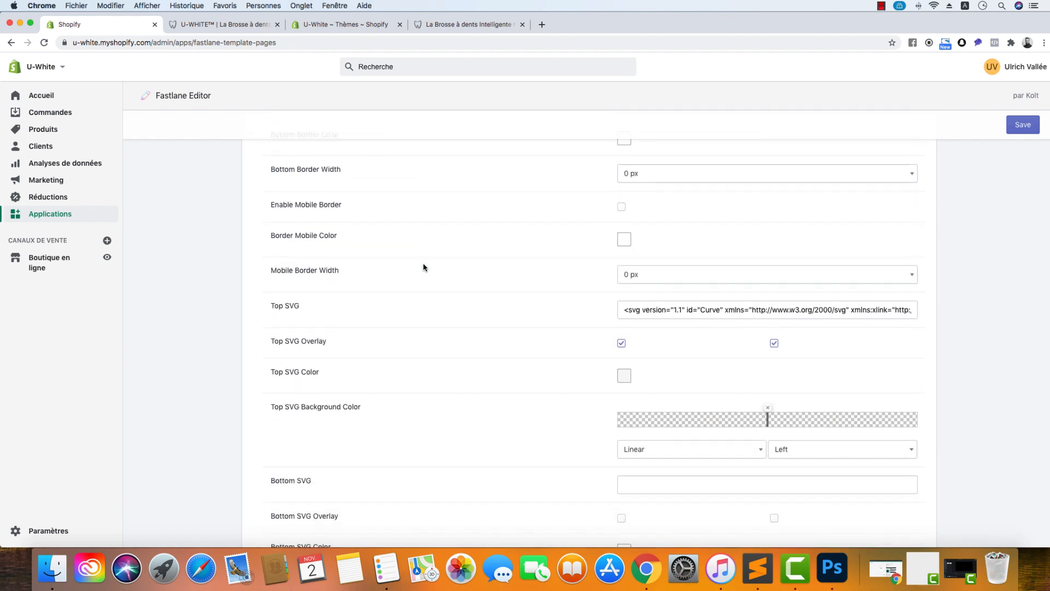
scroll(424, 267, "down", 2)
scroll(277, 224, "up", 1)
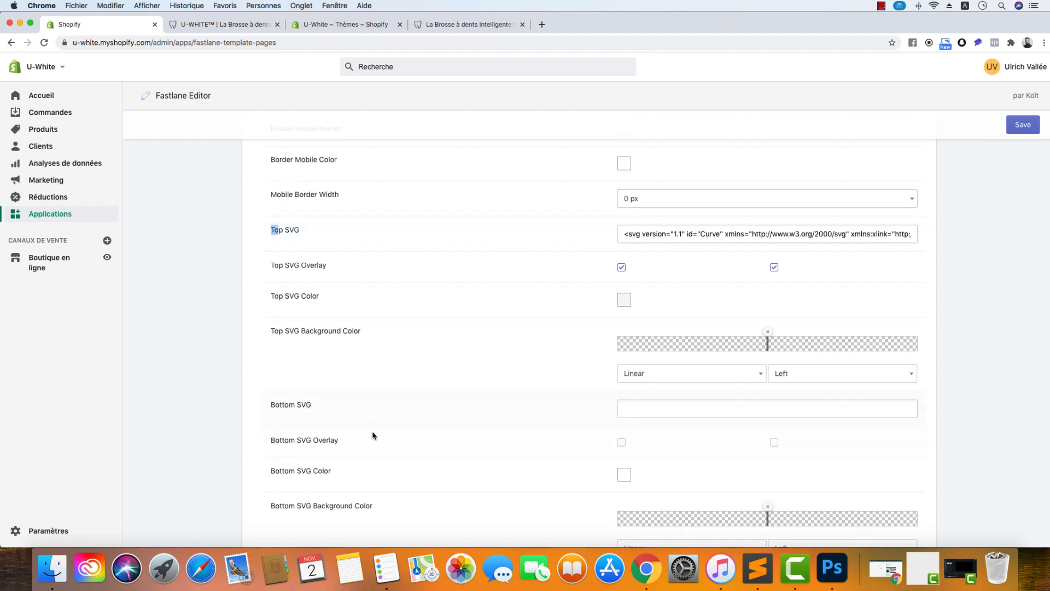
scroll(356, 312, "down", 3)
scroll(359, 347, "up", 3)
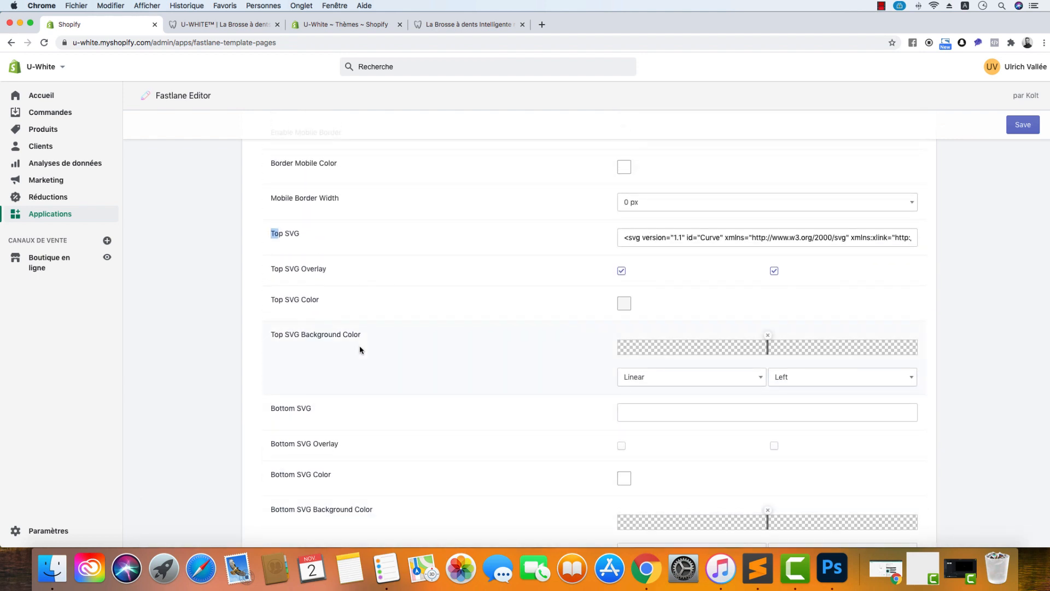
left_click(685, 239)
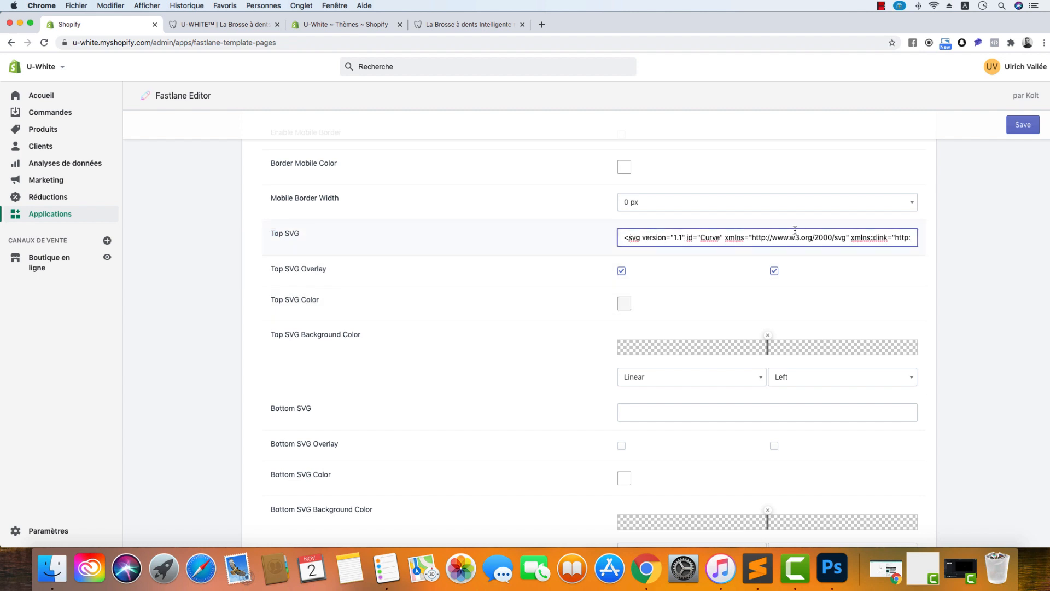
- Compare the first line's Top SVG Color with the background above the wave on the black toothbrush's storefront page
left_click(469, 24)
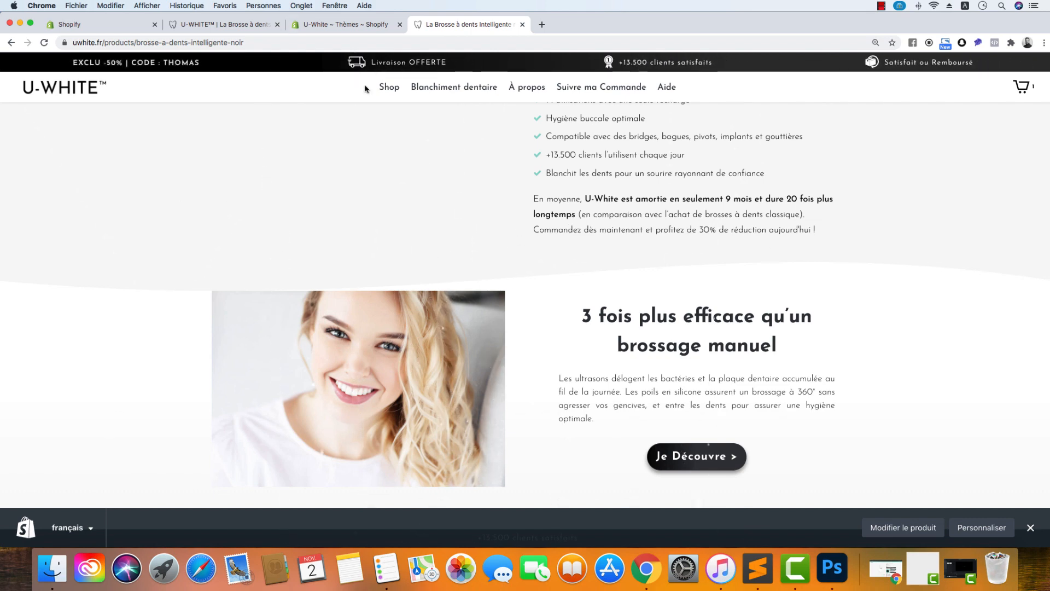
left_click(333, 24)
left_click(155, 23)
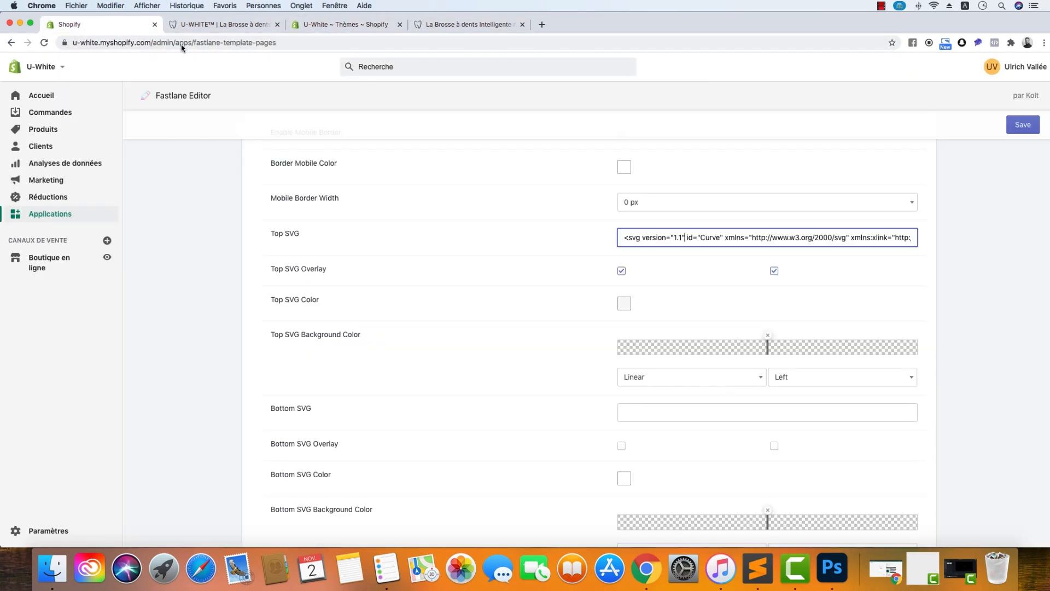
left_click(628, 305)
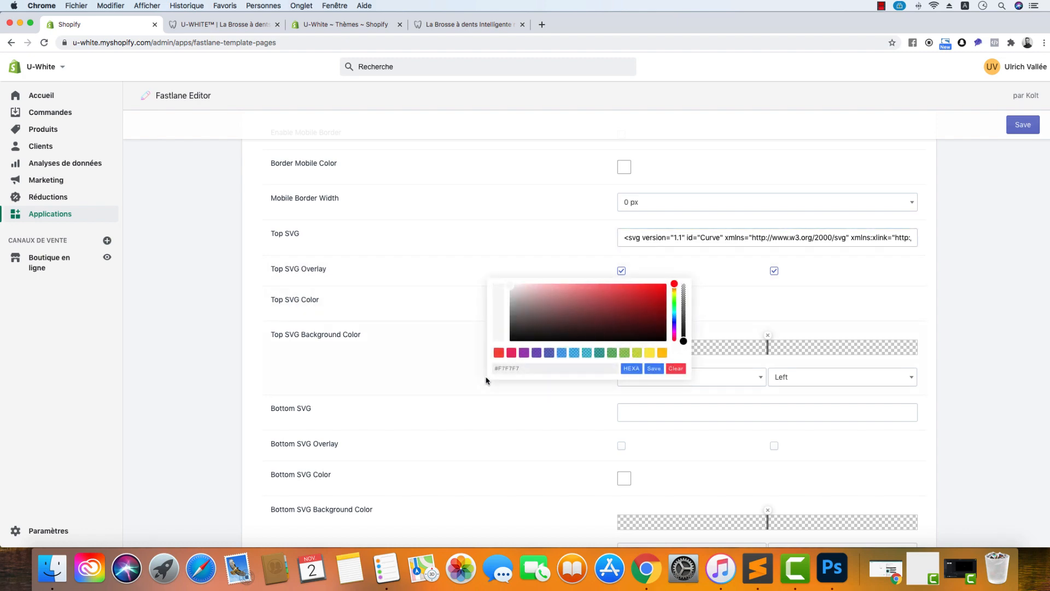
left_click(453, 25)
scroll(410, 241, "up", 15)
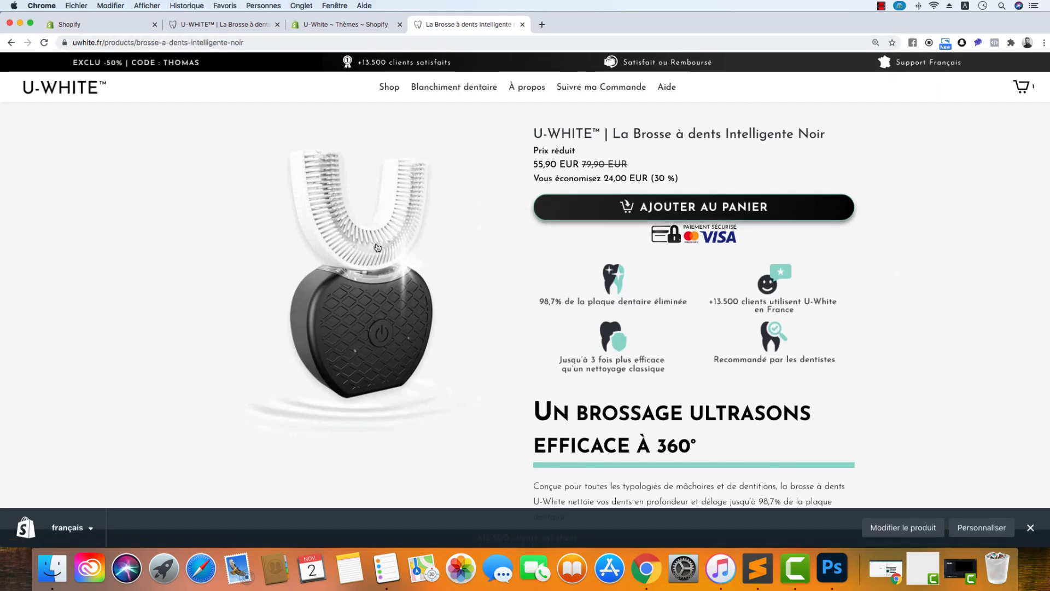
scroll(376, 248, "down", 10)
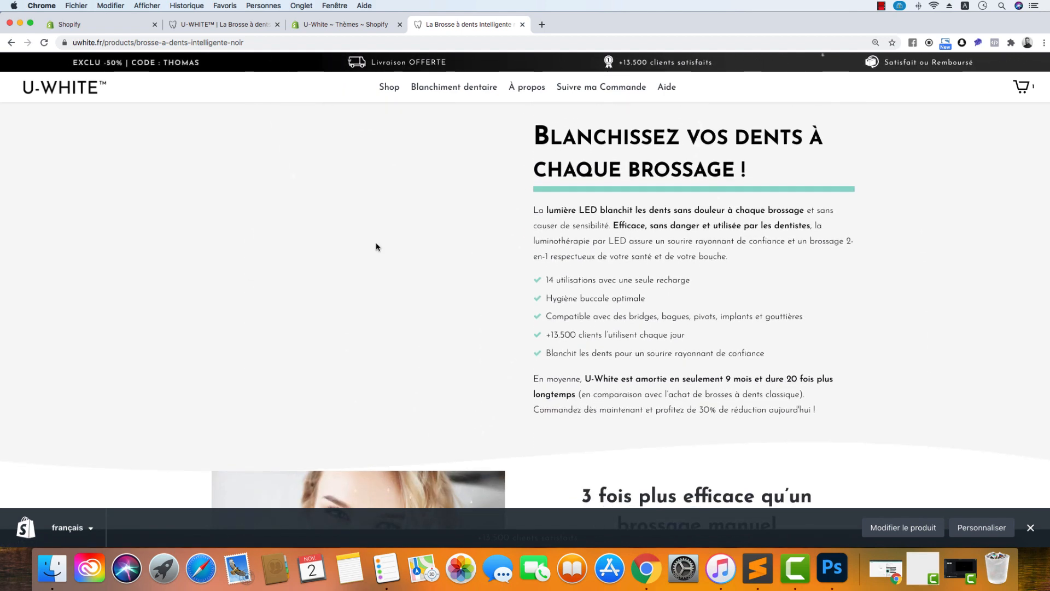
left_click(57, 25)
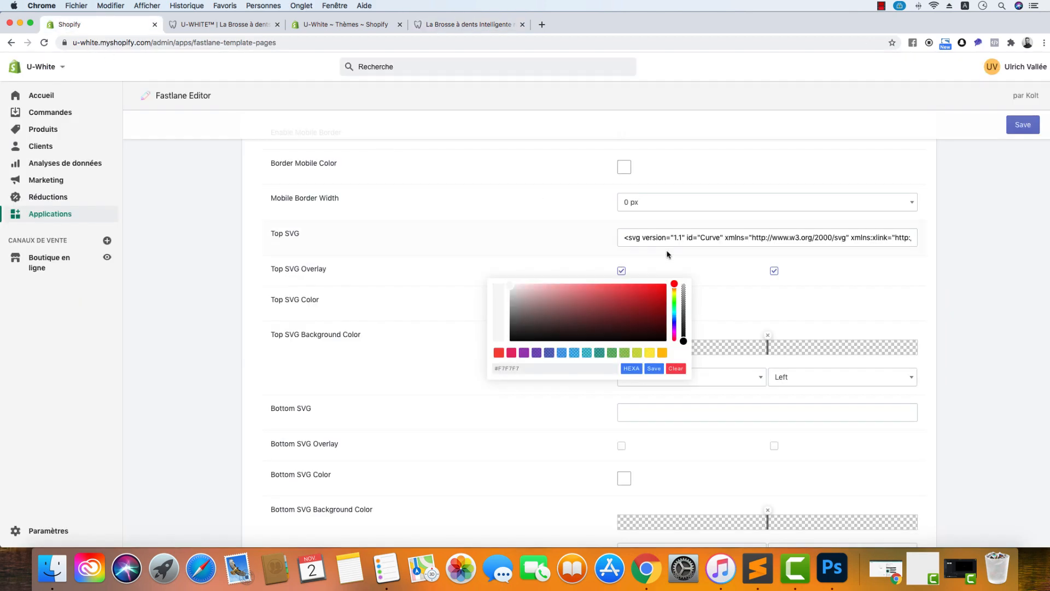
left_click(963, 371)
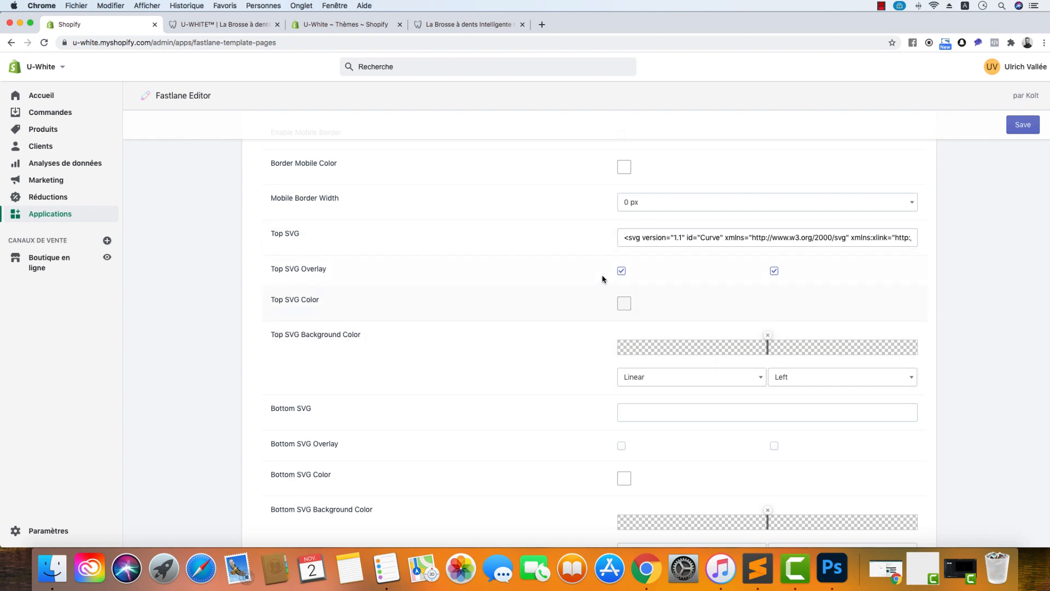
left_click(622, 306)
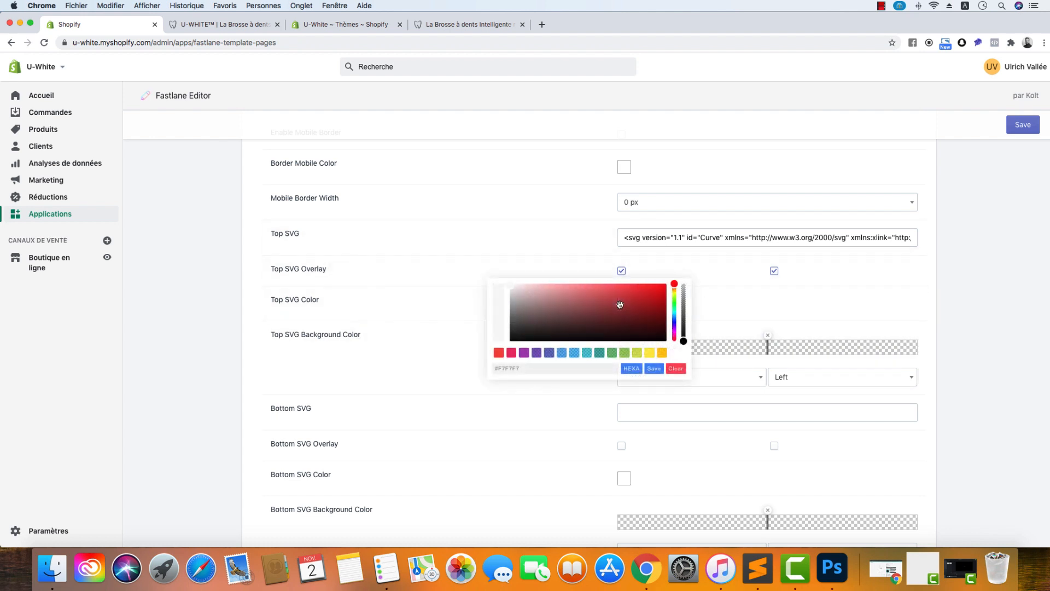
left_click(414, 289)
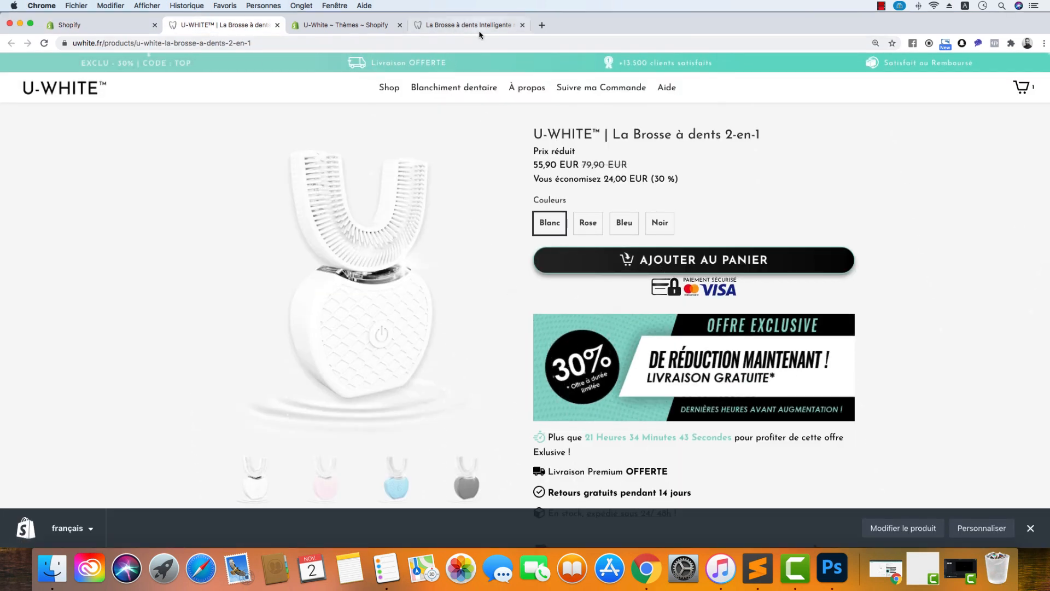
- Inspect the SVG path of the wave above the "3 fois plus efficace" section on the storefront page, closing the developer tools when done
key("super+4")
scroll(528, 254, "down", 2)
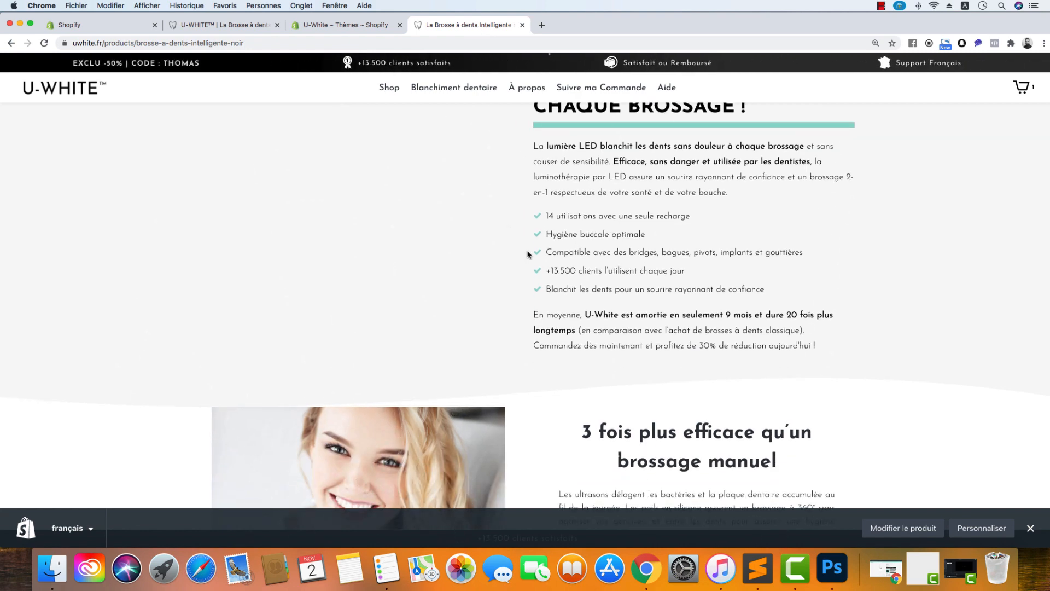
scroll(528, 254, "down", 3)
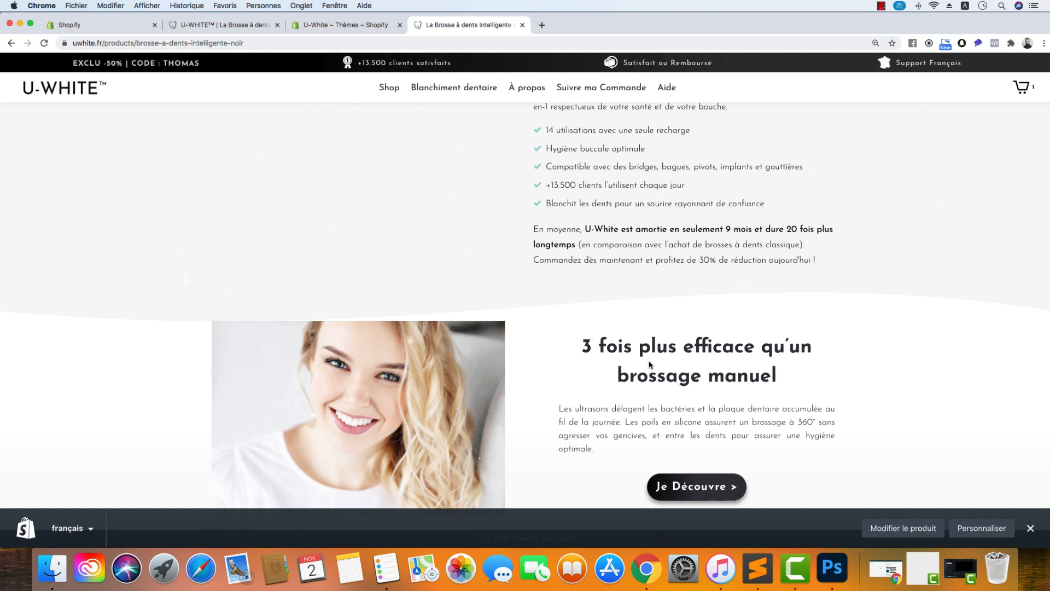
right_click(462, 300)
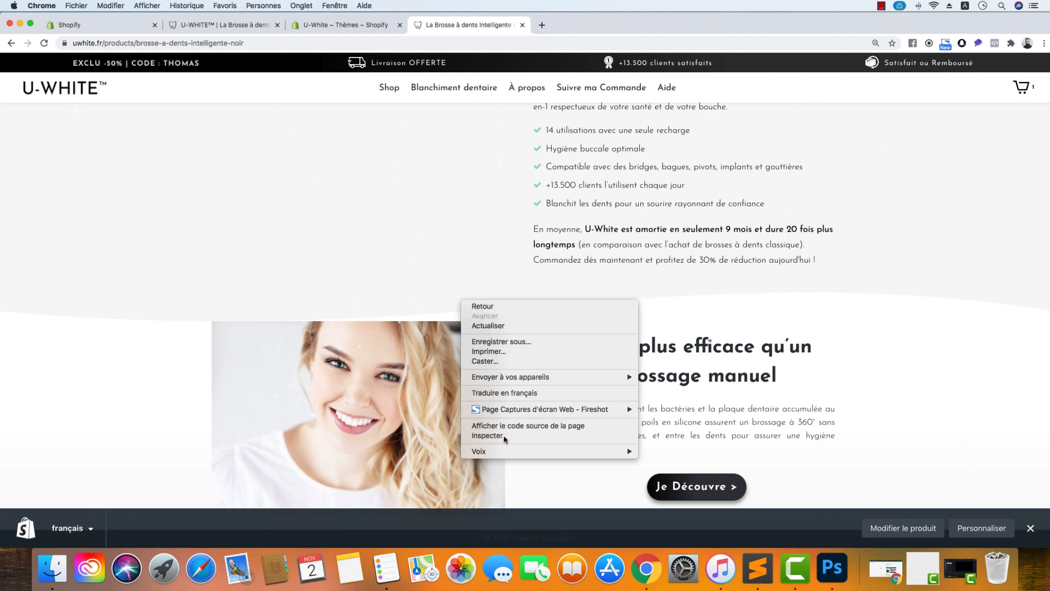
left_click(504, 436)
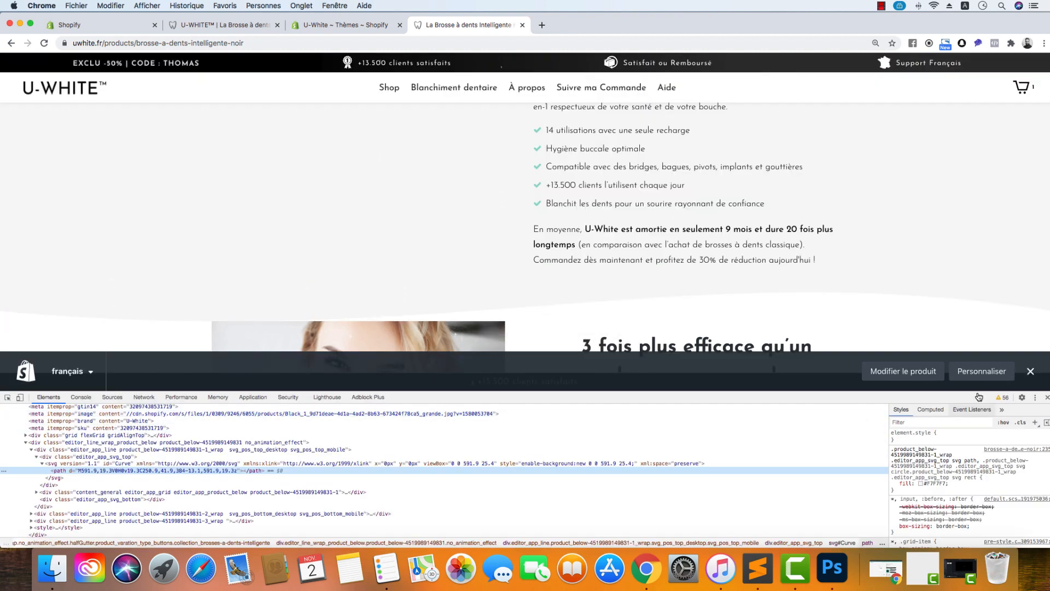
left_click(1047, 397)
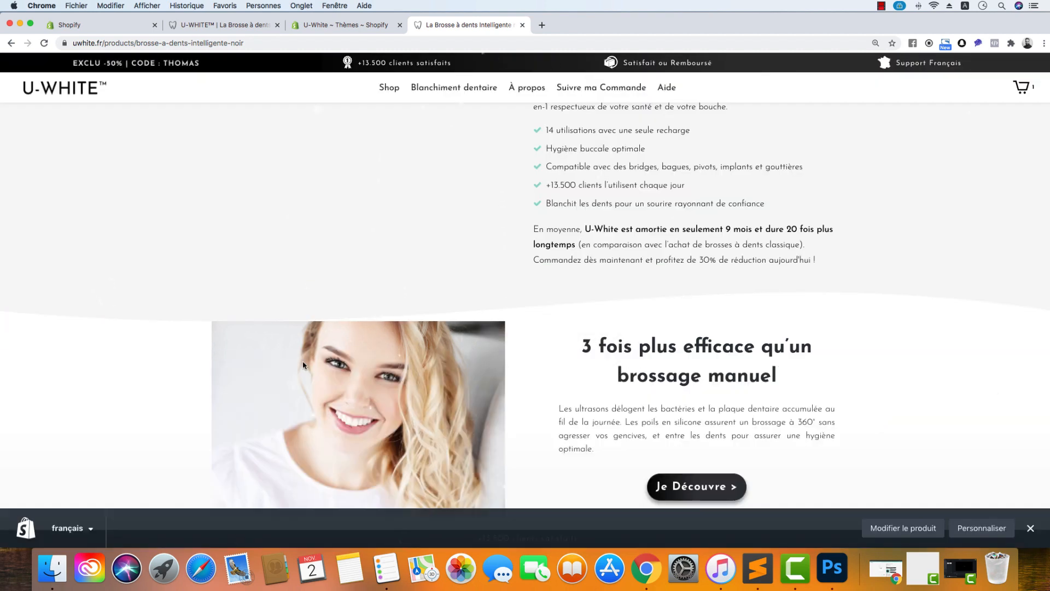
- Examine how the wave's SVG element and the content block beneath it are nested in the page code, closing the developer tools when done
right_click(460, 304)
left_click(504, 435)
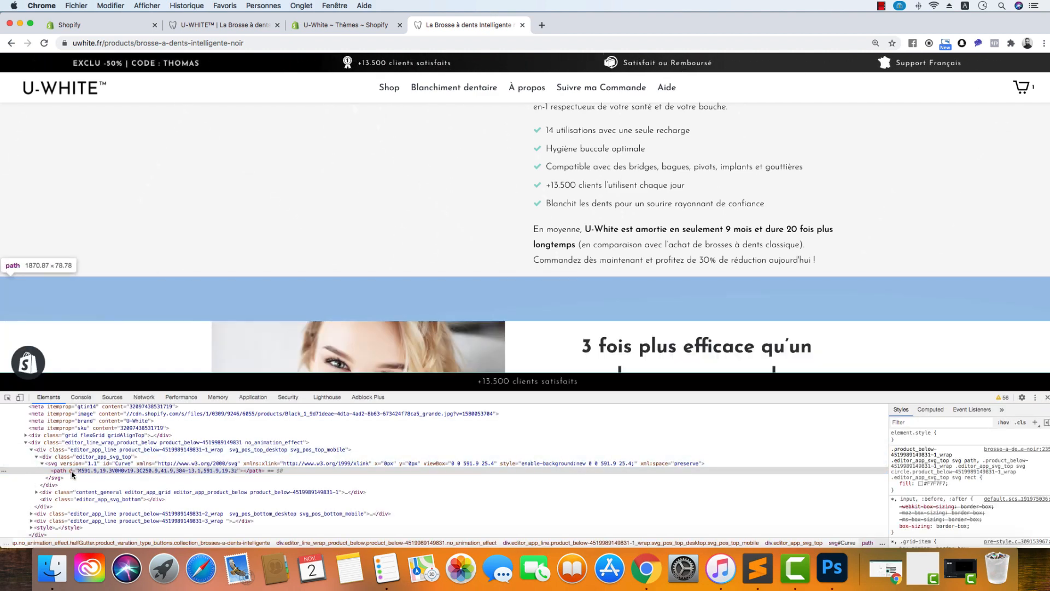
left_click(42, 463)
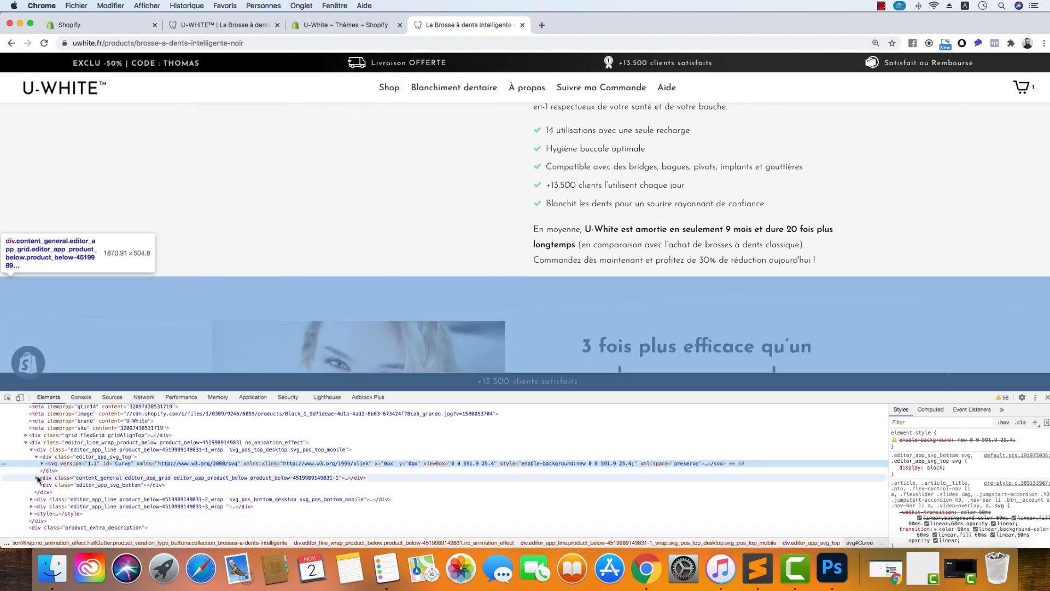
left_click(36, 478)
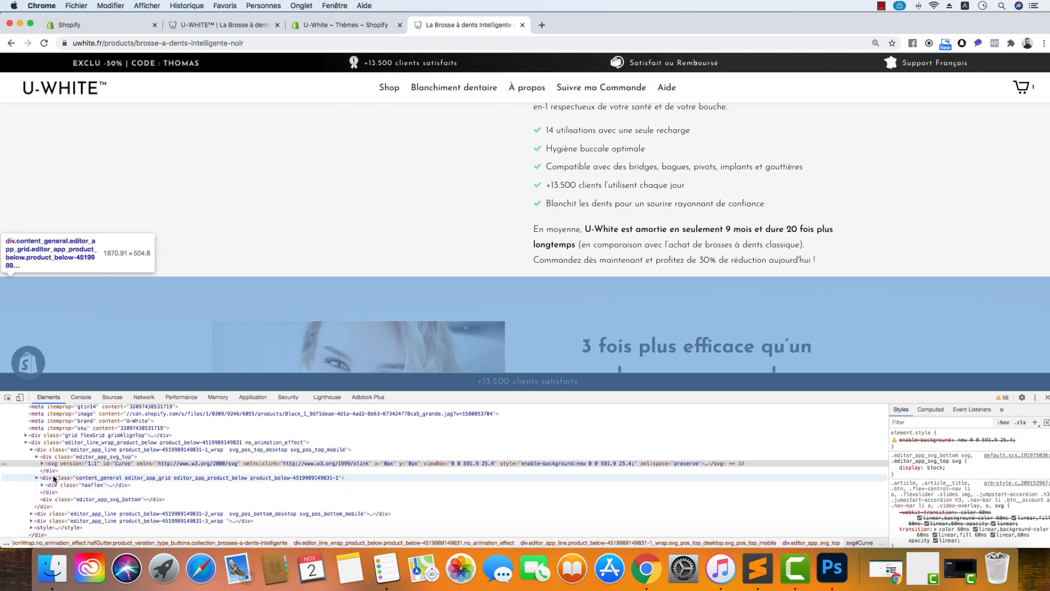
left_click(1046, 399)
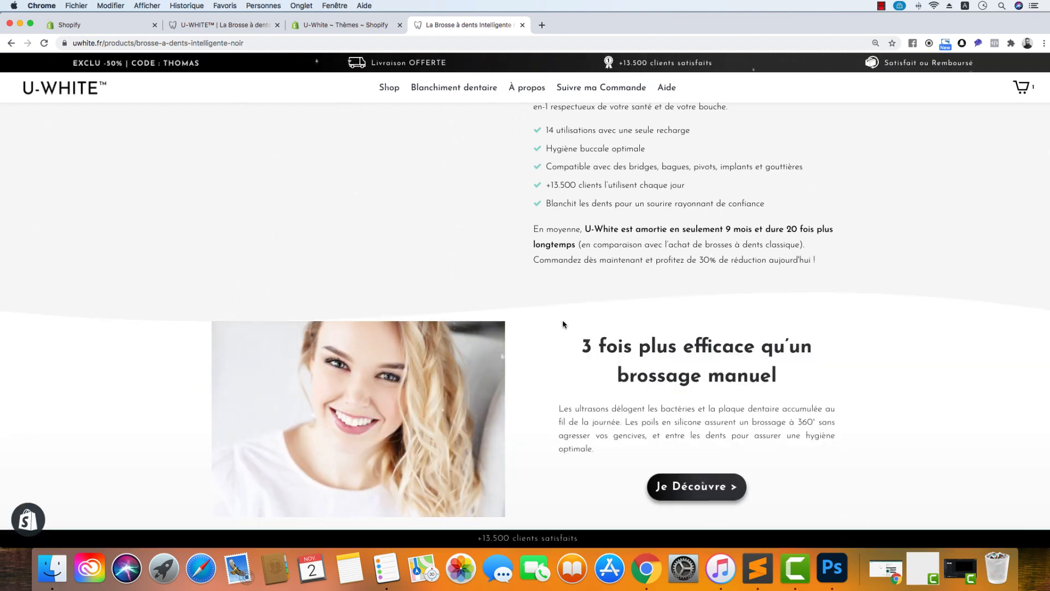
- Switch to Finder and open the SVG_Border_Section_Curve folder inside Wave_Template_FE
left_click(52, 568)
left_click(226, 153)
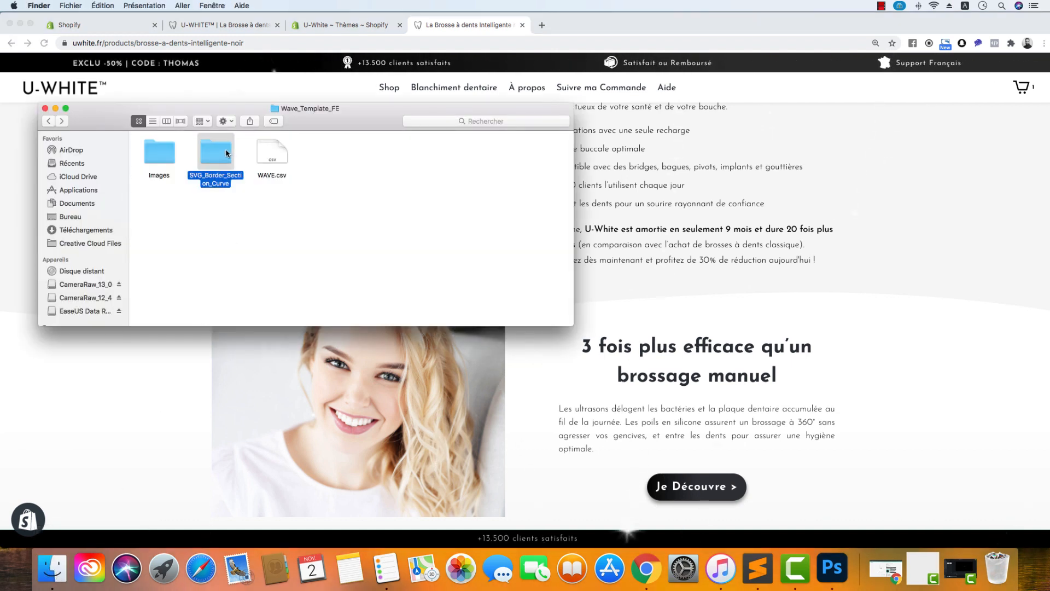
double_click(226, 153)
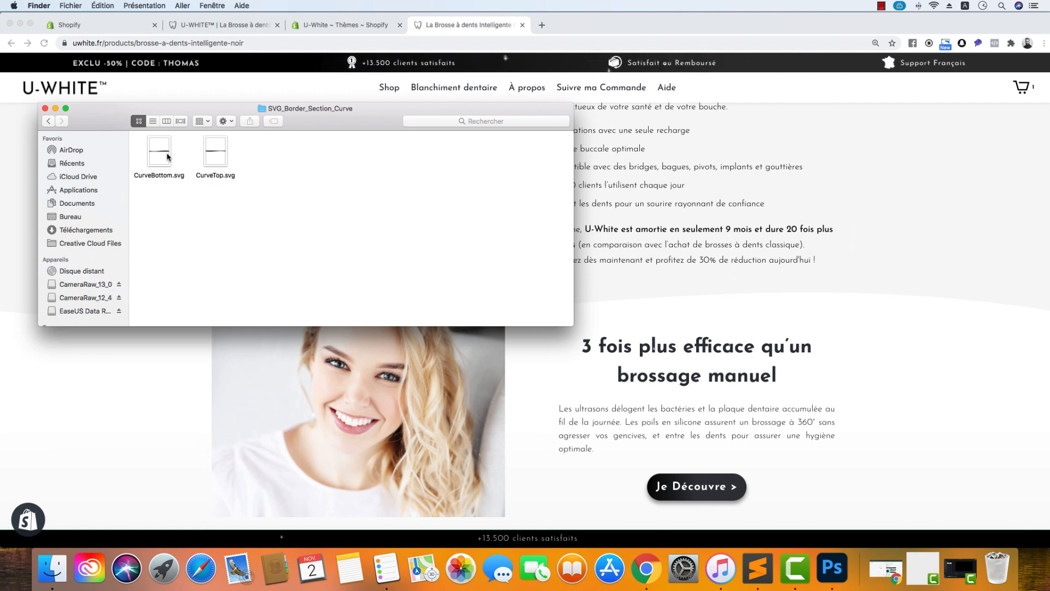
- Open CurveTop.svg in Sublime Text and copy its entire SVG code
left_click(211, 158)
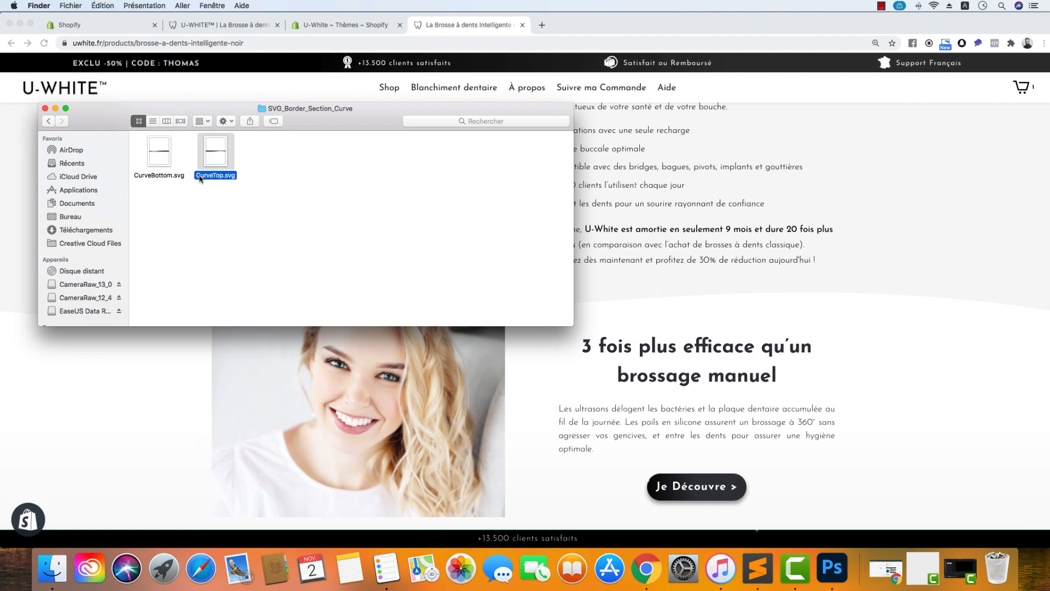
right_click(222, 159)
mouse_move(242, 174)
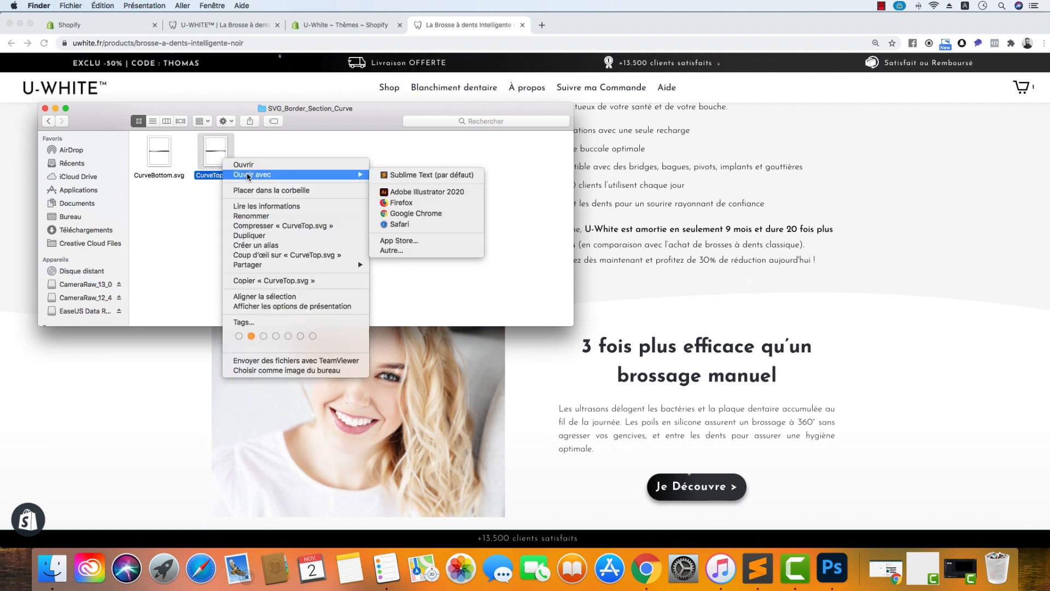
left_click(408, 174)
key("super+a")
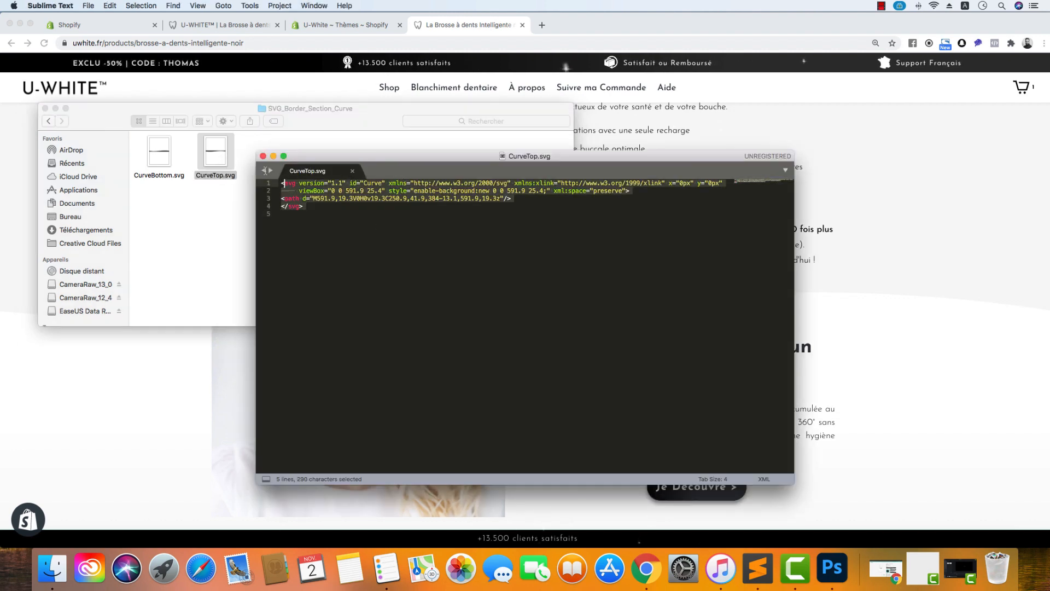
right_click(342, 186)
left_click(361, 208)
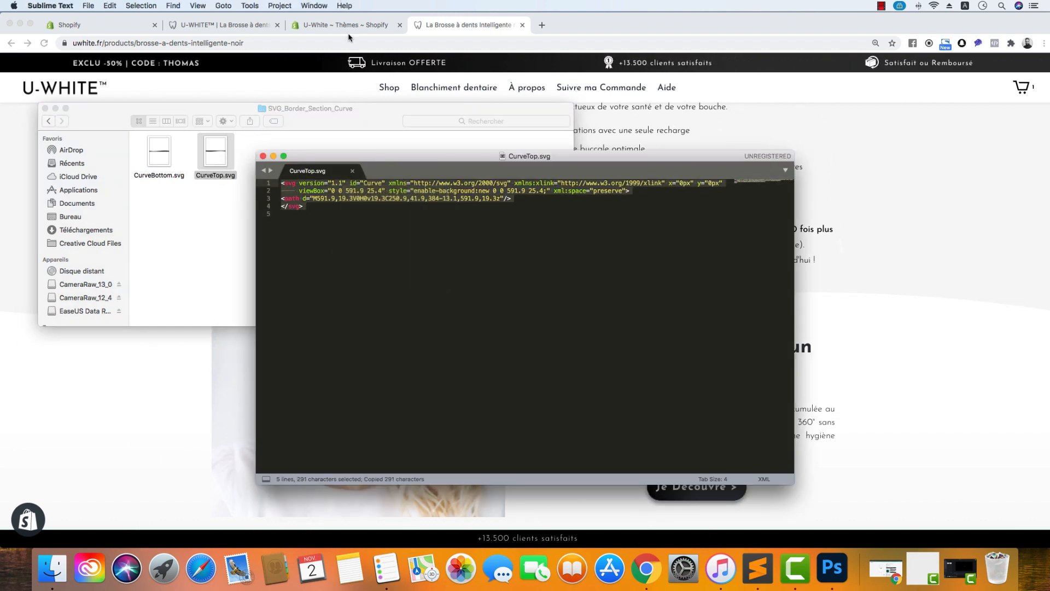
- Return to the Top SVG setting in Fastlane Editor and locate the CurveBottom.svg file in Finder for comparison
left_click(350, 37)
left_click(344, 25)
left_click(105, 26)
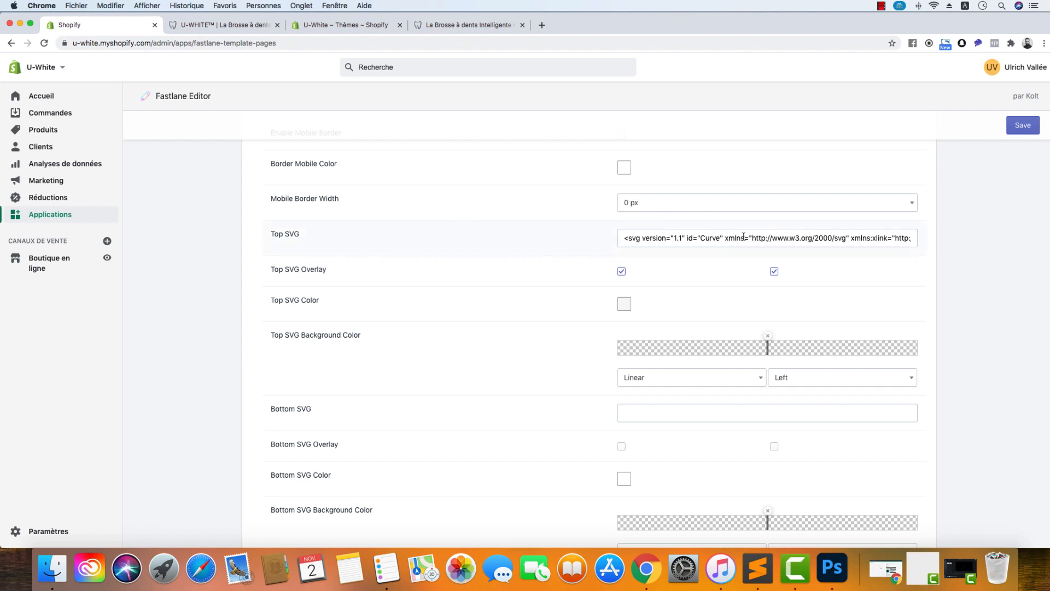
left_click(52, 569)
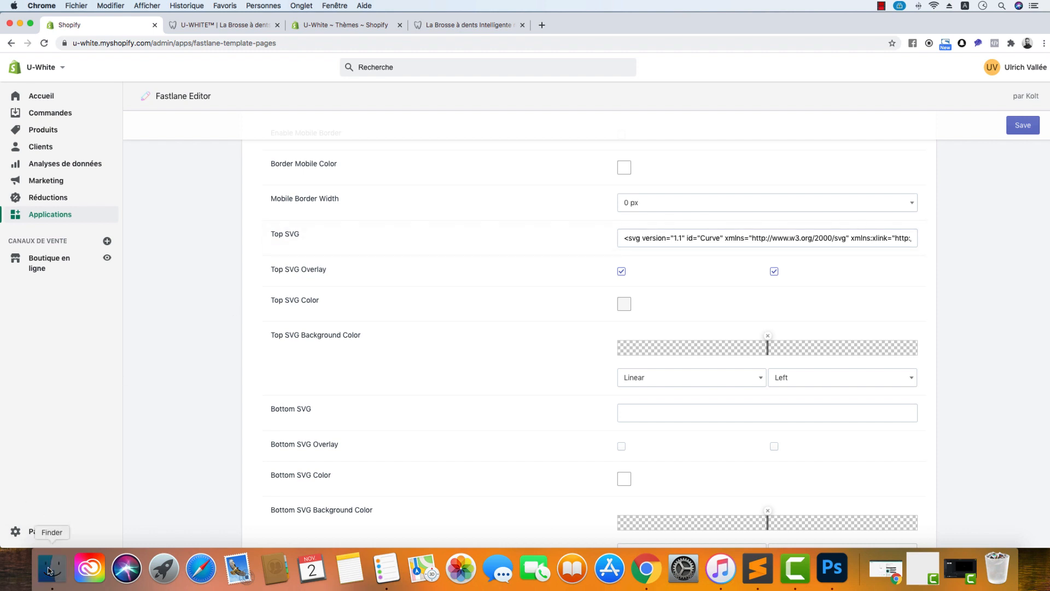
left_click(159, 159)
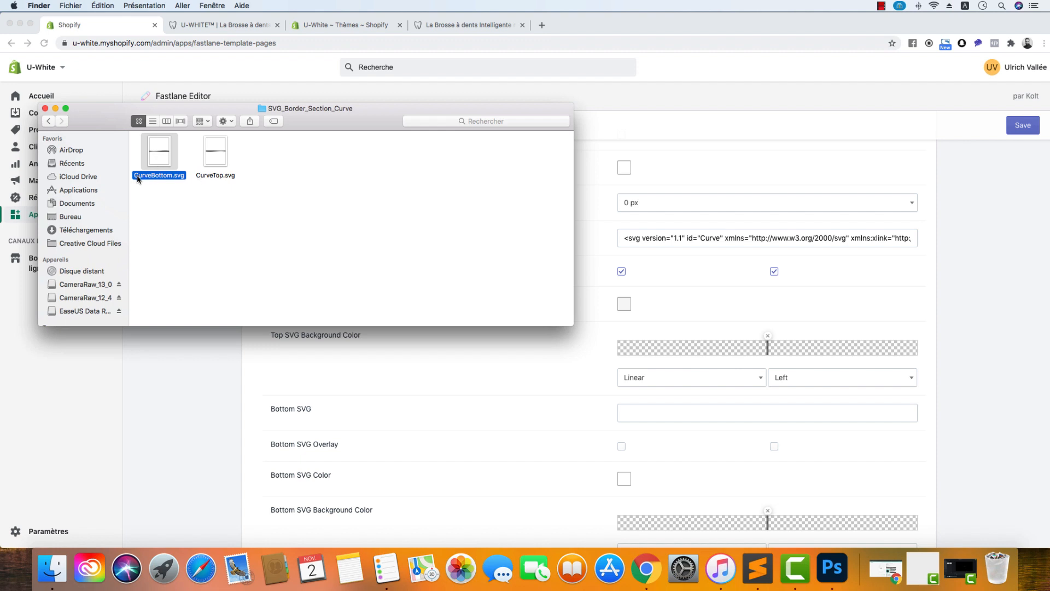
left_click(957, 182)
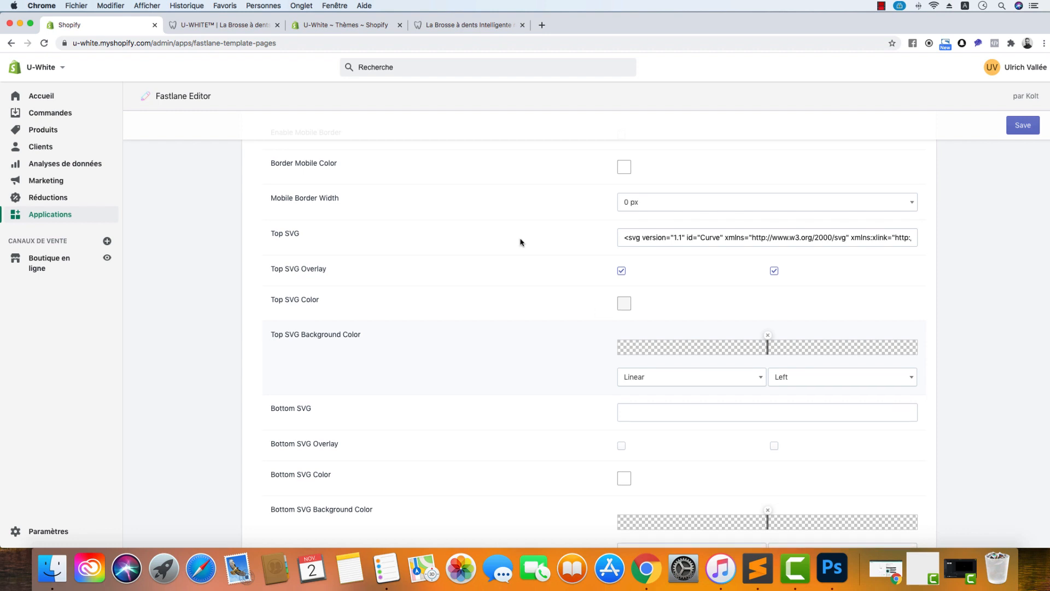
- Examine the storefront page's background colors from the first wave border down to the wave above the FAQ
left_click(465, 24)
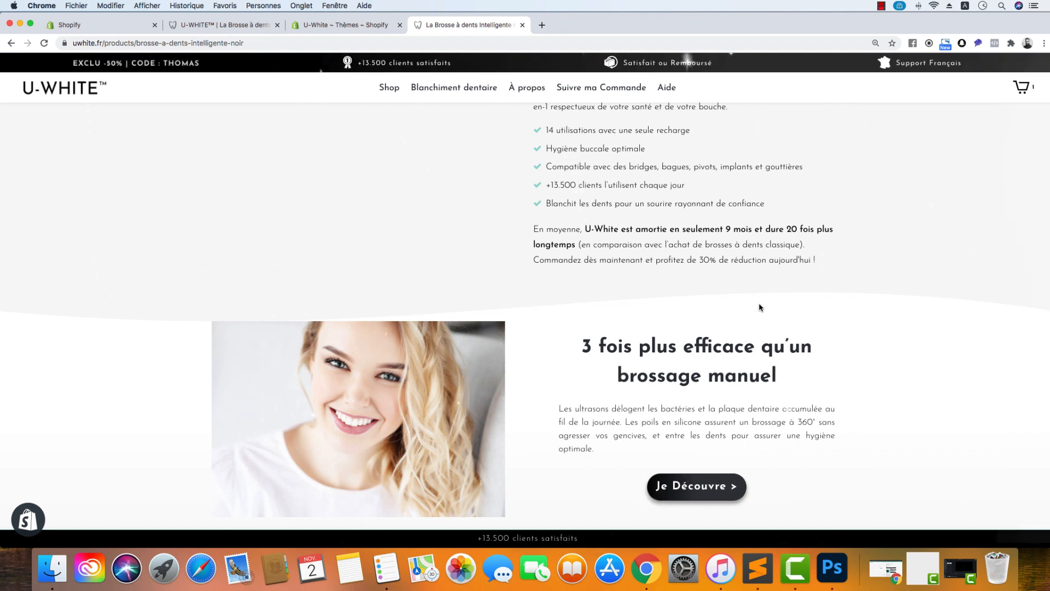
scroll(288, 395, "down", 2)
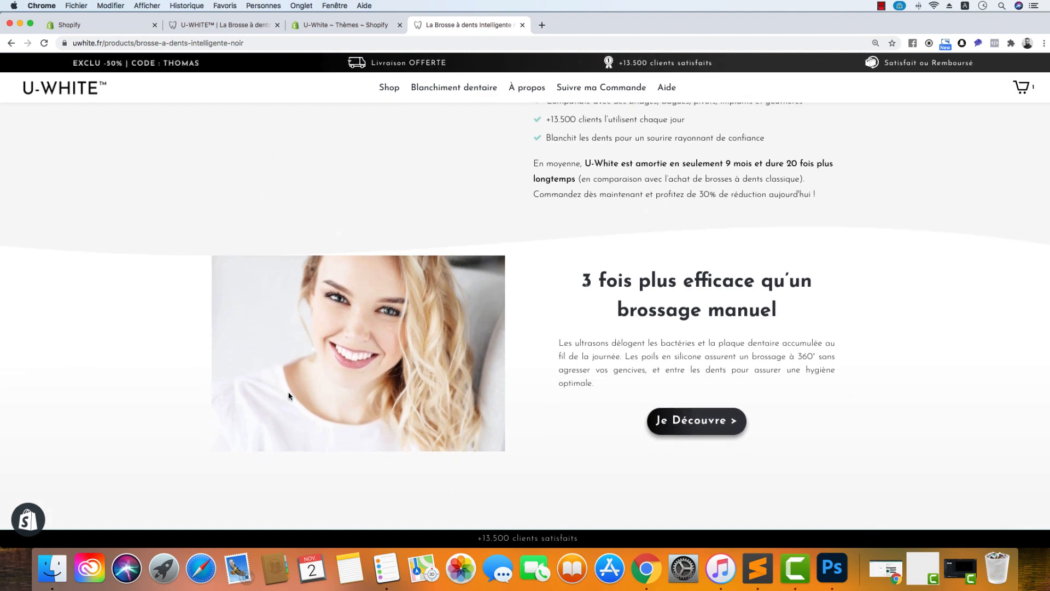
scroll(586, 336, "down", 1)
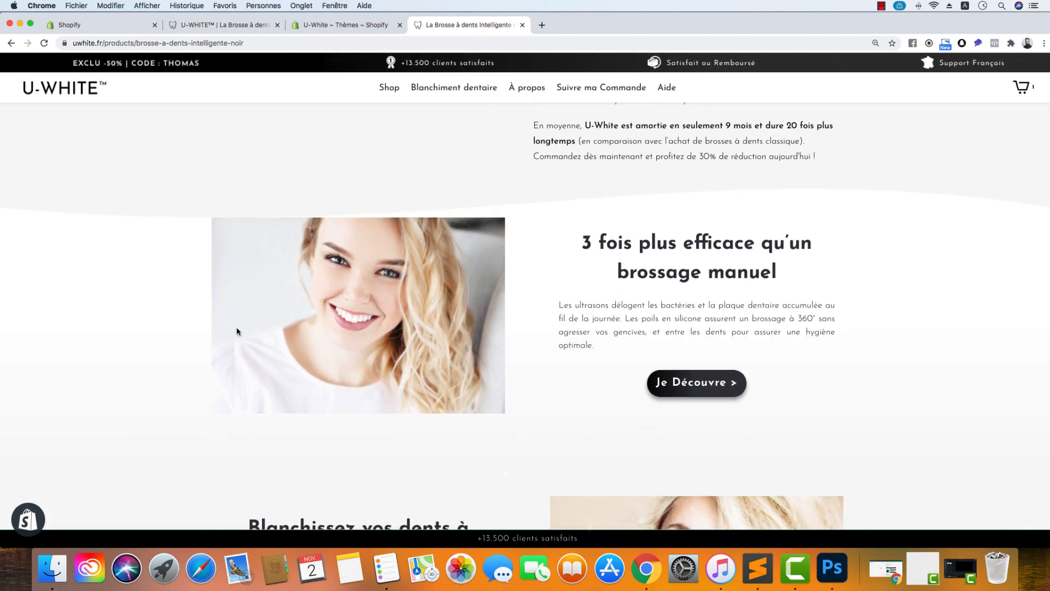
scroll(545, 333, "down", 1)
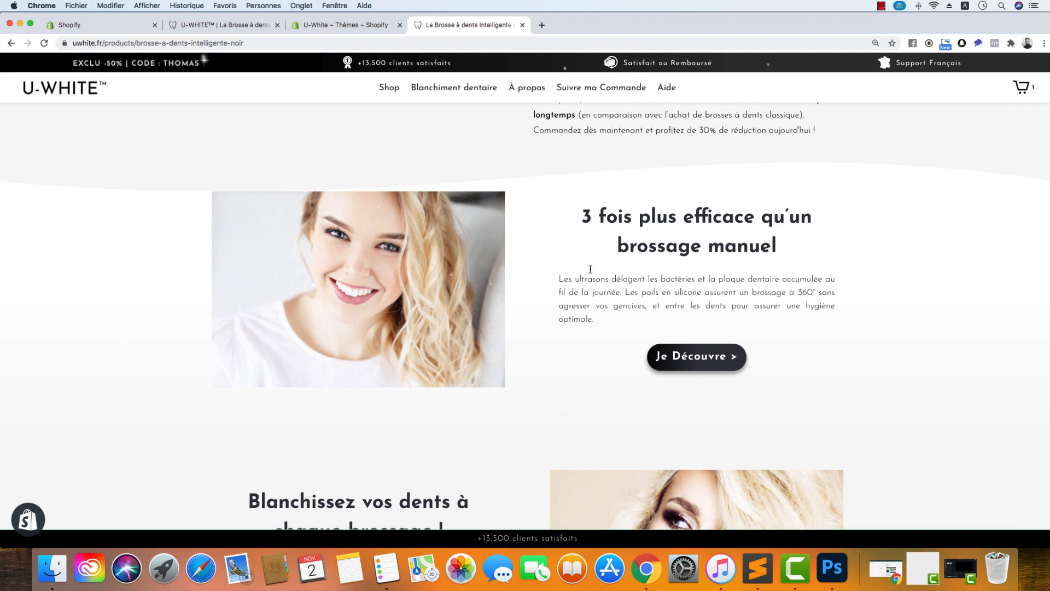
scroll(590, 269, "down", 8)
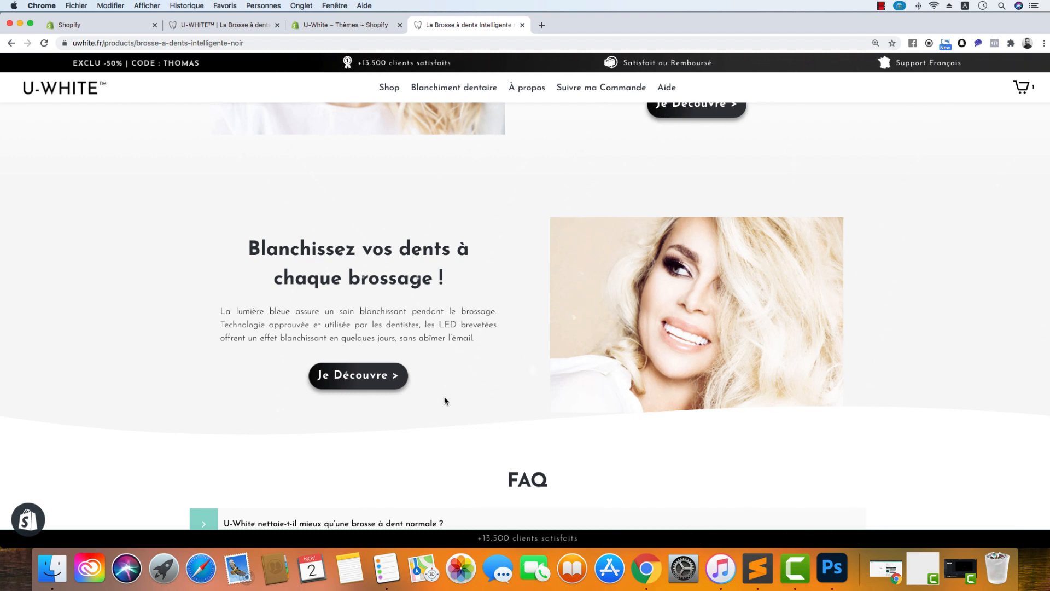
scroll(446, 401, "up", 8)
scroll(445, 401, "down", 4)
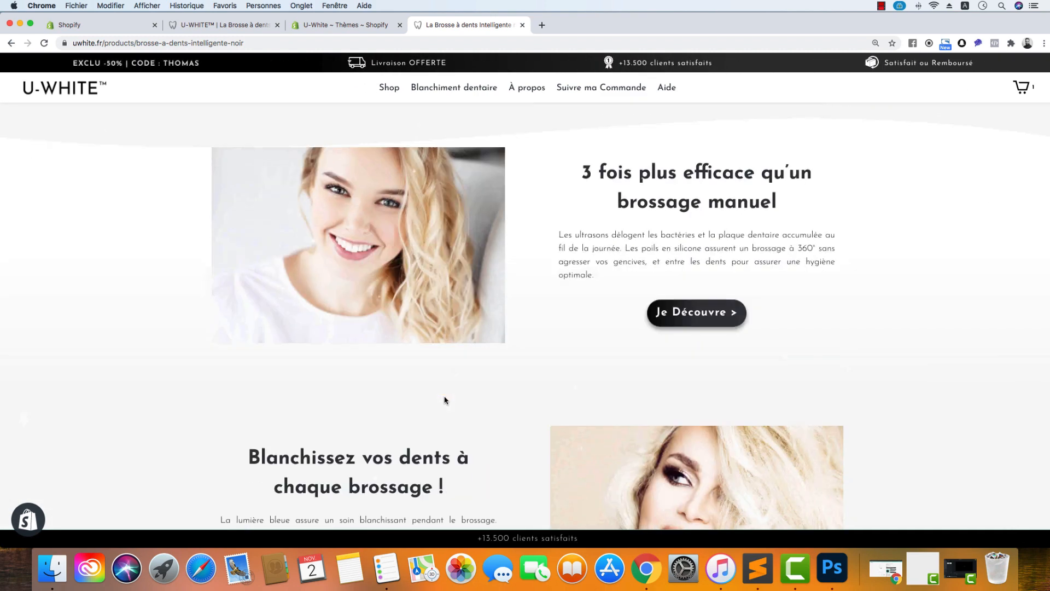
scroll(446, 400, "down", 4)
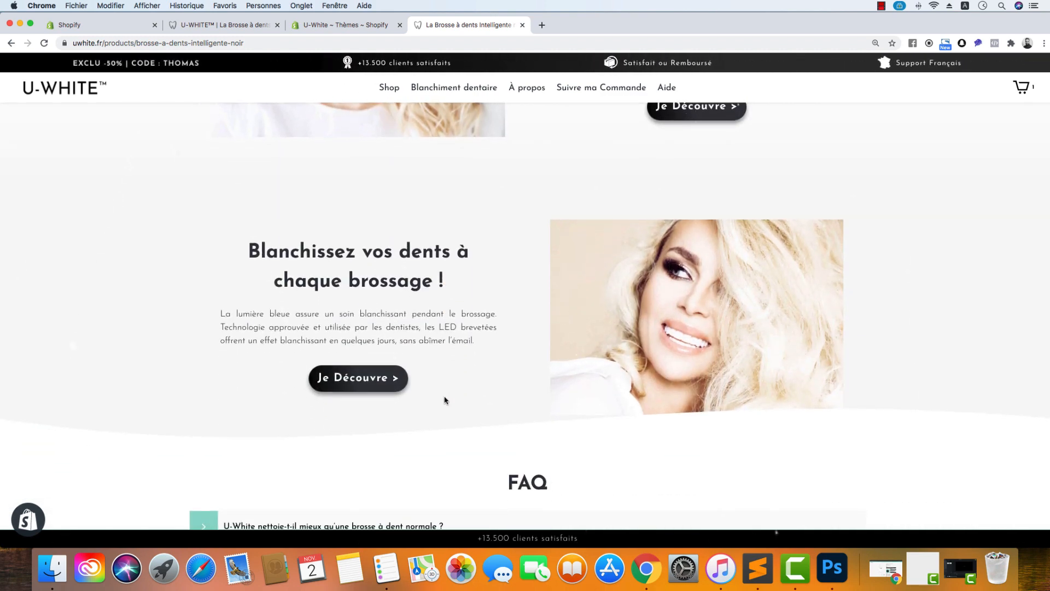
- In Fastlane Editor, try an opaque #FF0000 on the middle stop of Top SVG Background Color and check the wave preview
left_click(104, 25)
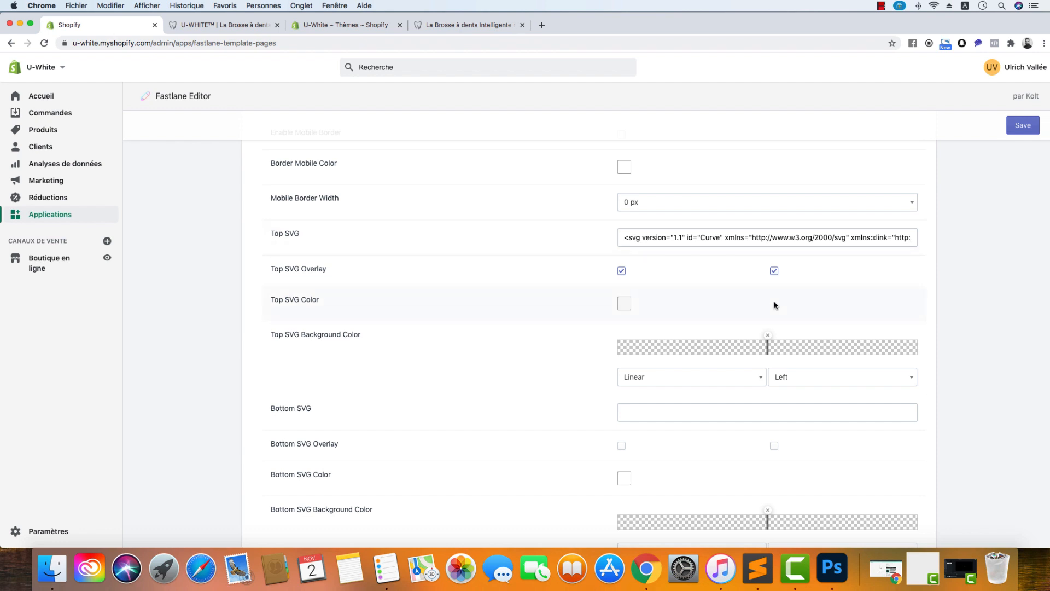
left_click(769, 357)
left_click(652, 308)
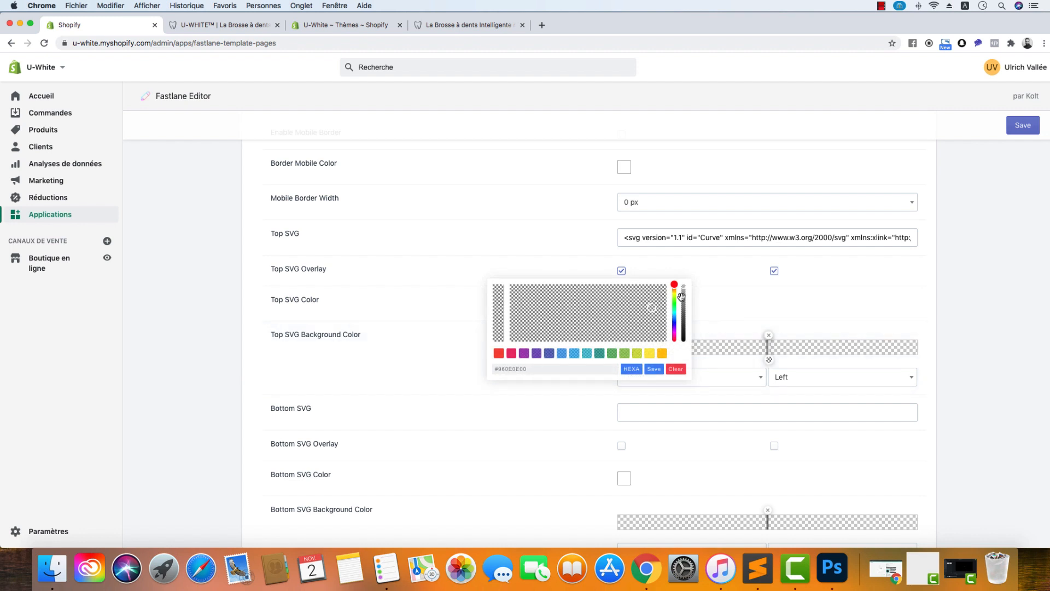
left_click_drag(684, 285, 685, 350)
left_click_drag(649, 307, 669, 284)
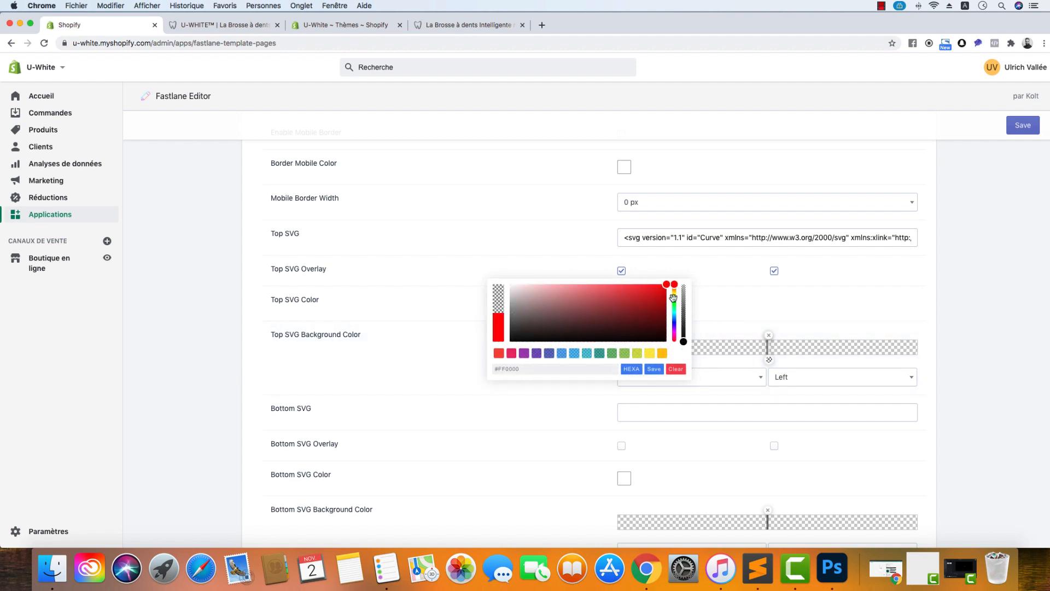
left_click(654, 365)
scroll(654, 365, "down", 7)
scroll(655, 361, "up", 1)
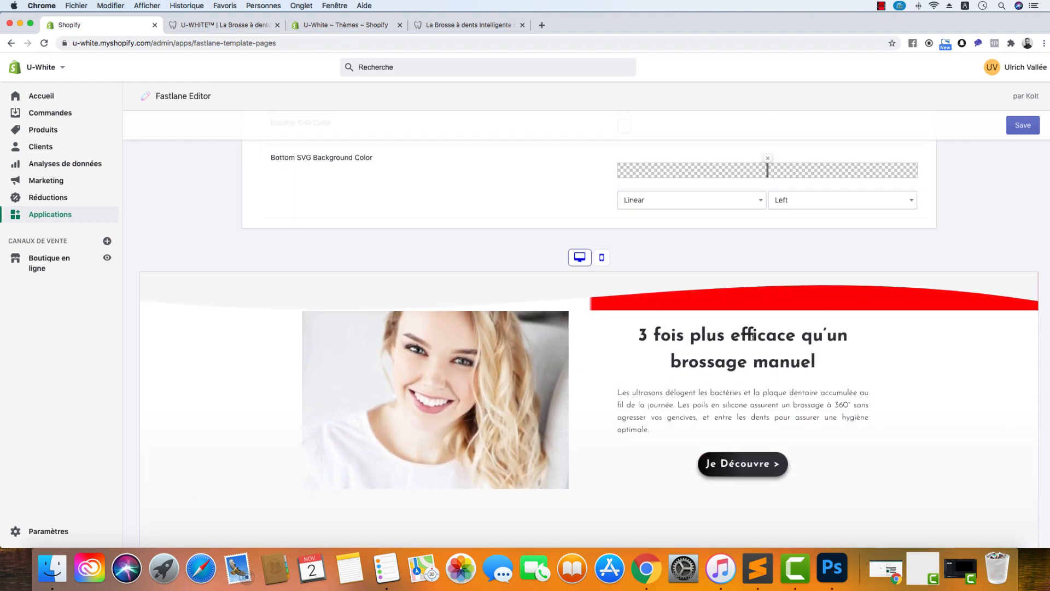
- Set the Top SVG Background Color gradient direction to Top and remove its red color stop
scroll(753, 336, "up", 10)
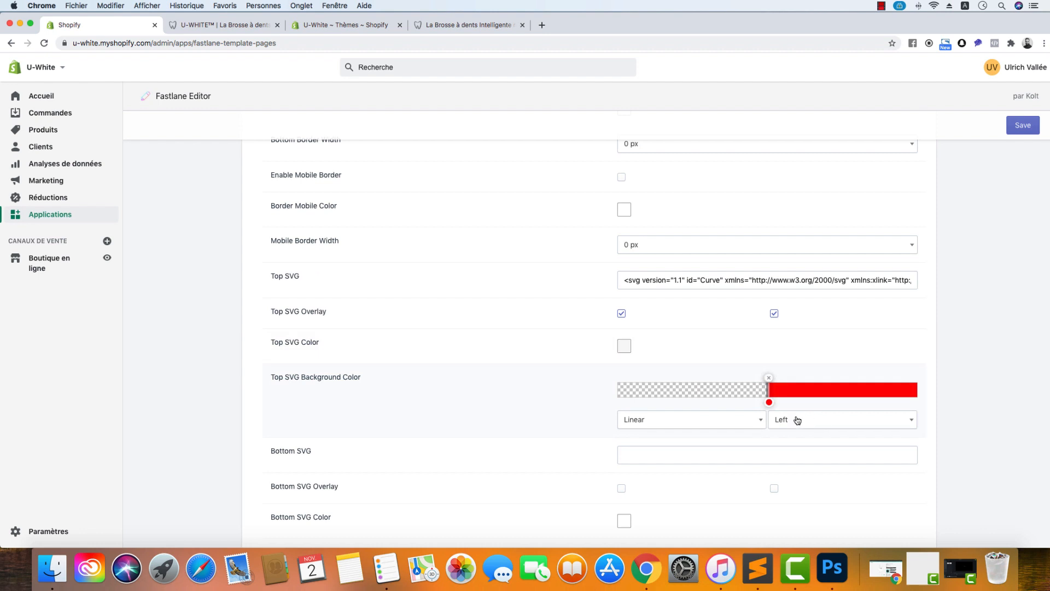
left_click(798, 420)
left_click(801, 468)
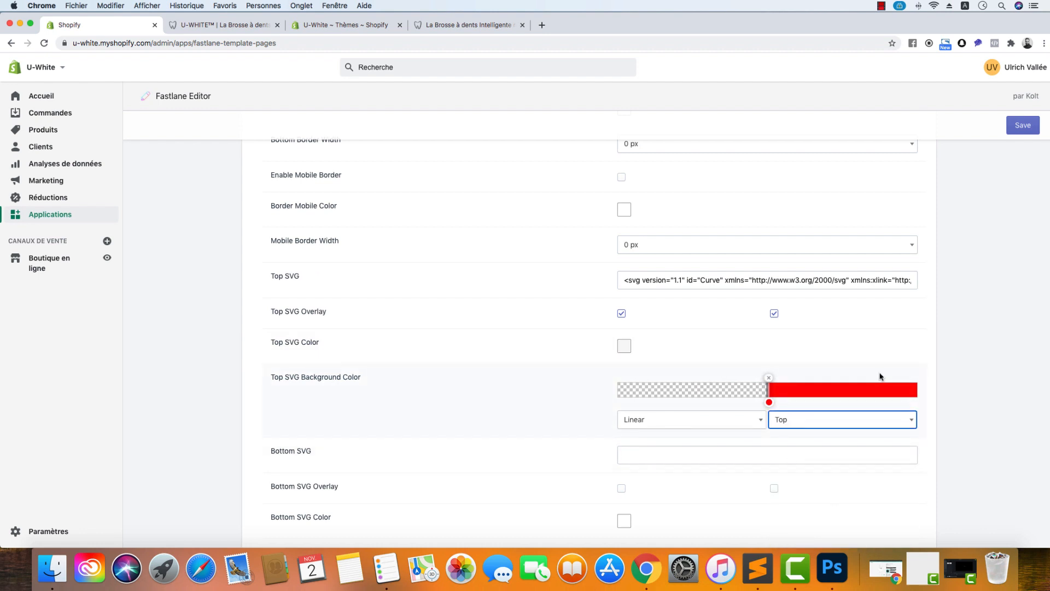
left_click(769, 382)
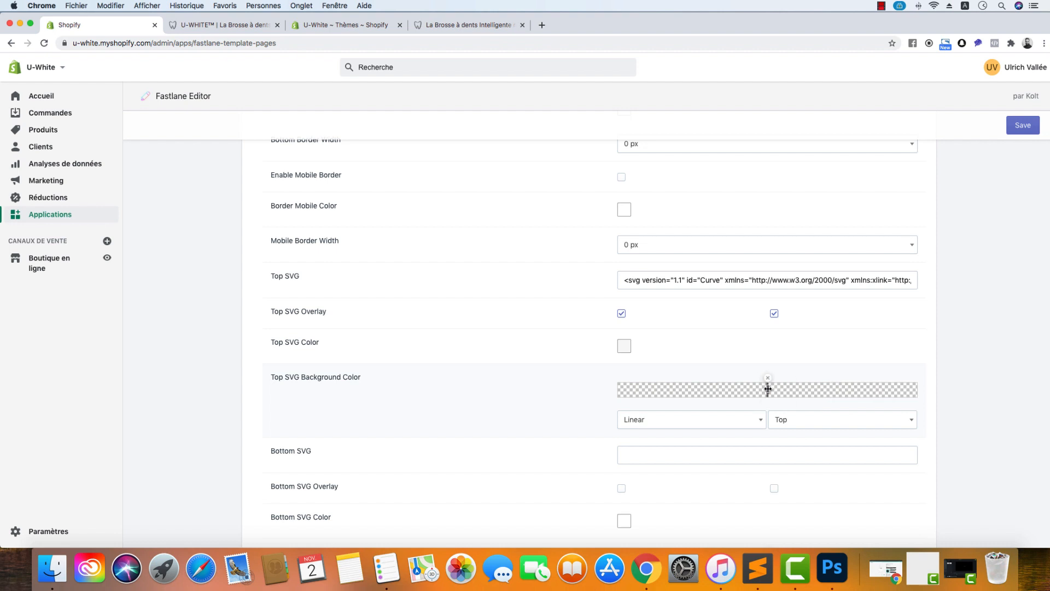
- Color the reset Top SVG Background Color stop fully opaque #FF0000 and examine the area below the curve in the preview
left_click(769, 404)
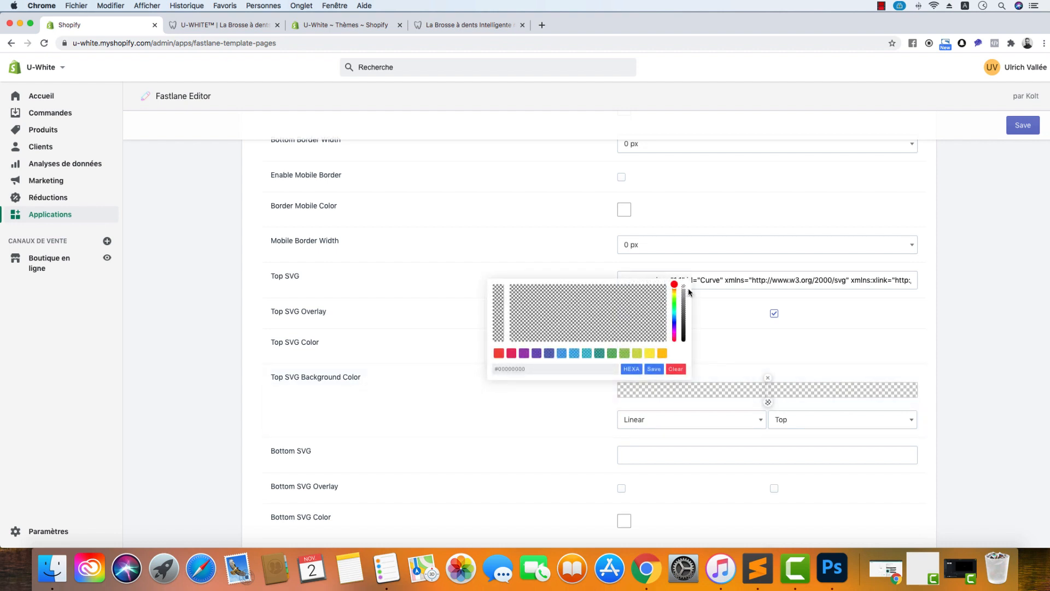
left_click_drag(685, 286, 684, 341)
left_click(666, 284)
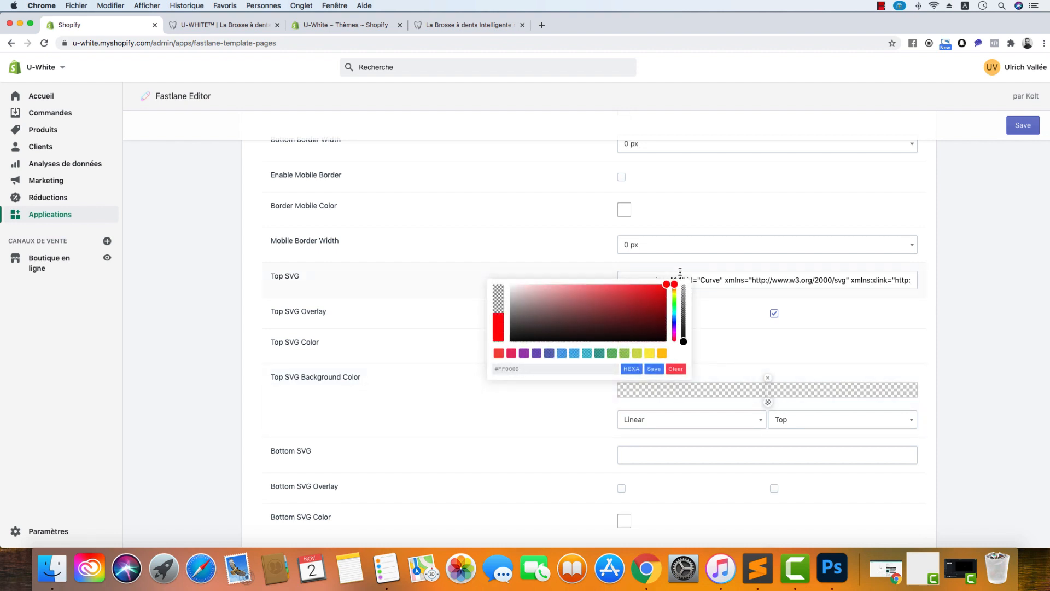
left_click(655, 369)
scroll(705, 437, "down", 10)
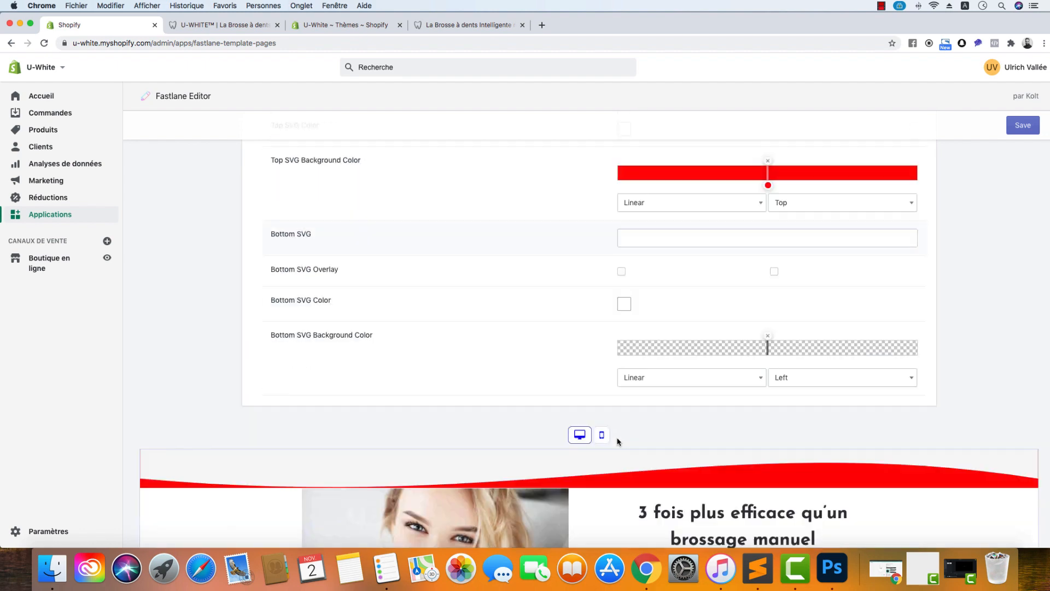
scroll(618, 442, "up", 3)
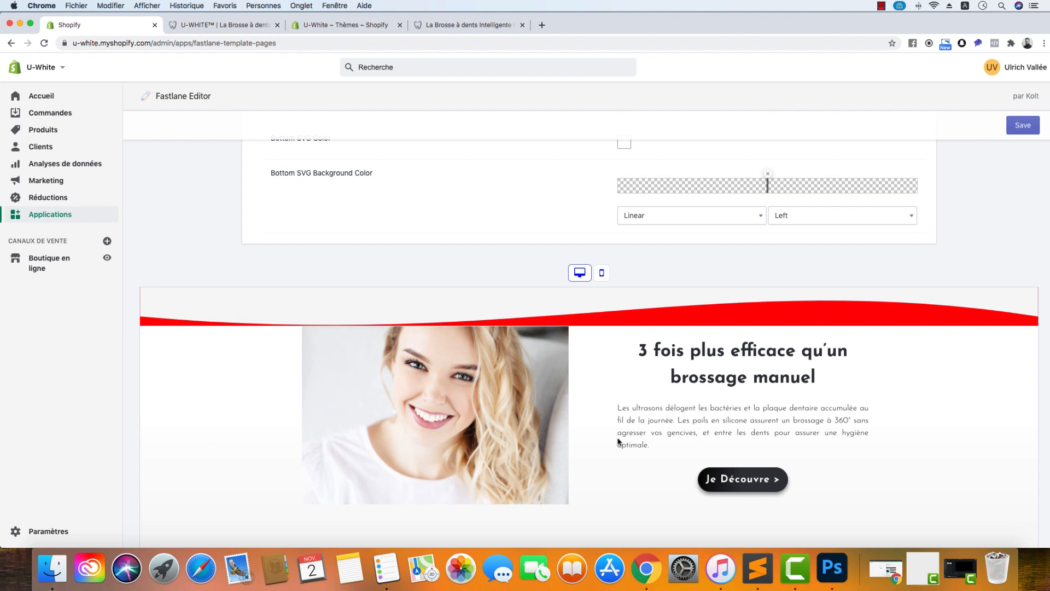
scroll(653, 421, "up", 5)
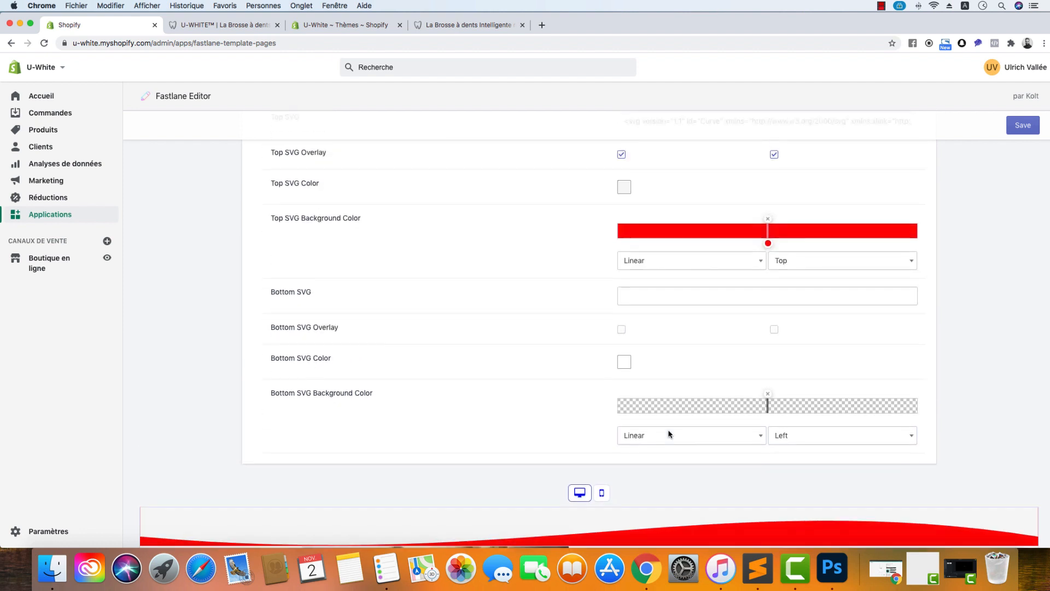
- Move the Top SVG Background Color stop to the start of the gradient and set its color to #D1D1D1
left_click_drag(768, 293, 506, 299)
left_click(618, 304)
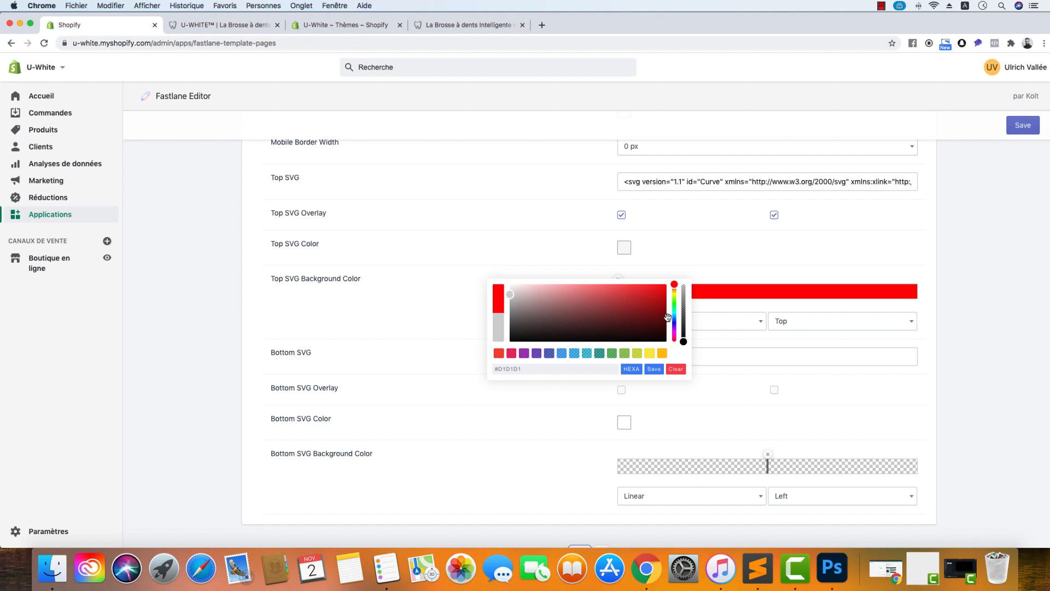
left_click(654, 369)
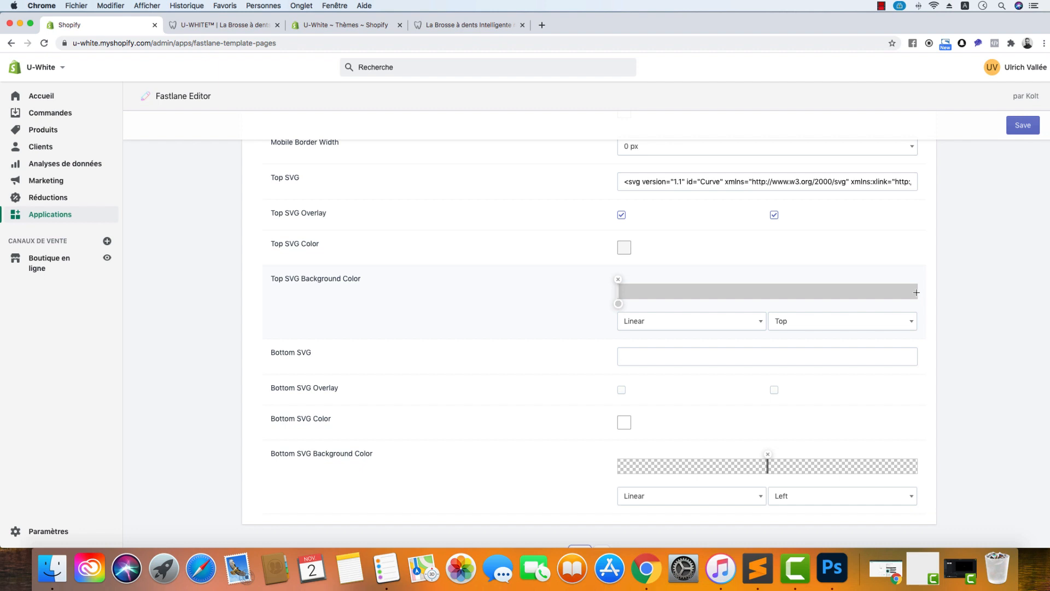
- Add a fully opaque #FFFFFF stop at the end of the Top SVG Background Color gradient and examine the wave preview
left_click(916, 293)
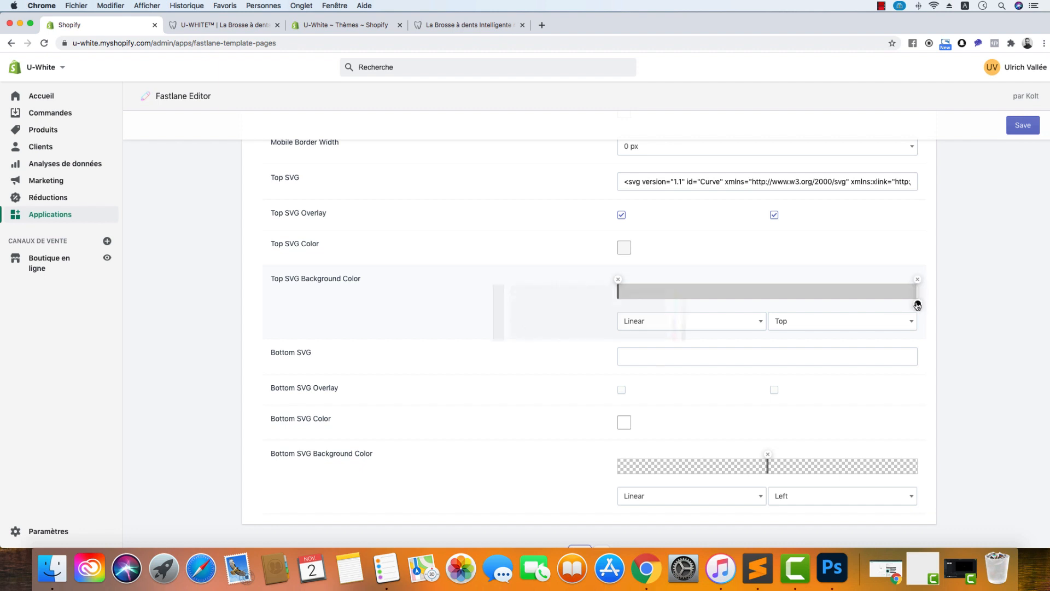
left_click(916, 304)
left_click_drag(684, 290, 682, 343)
left_click_drag(563, 315, 486, 280)
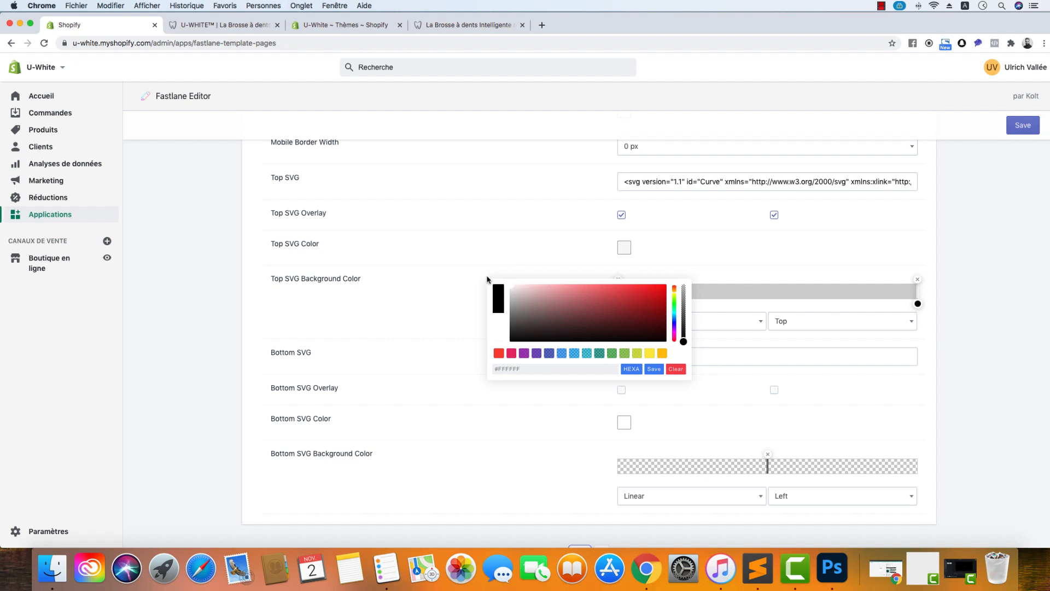
left_click(654, 369)
scroll(961, 343, "down", 5)
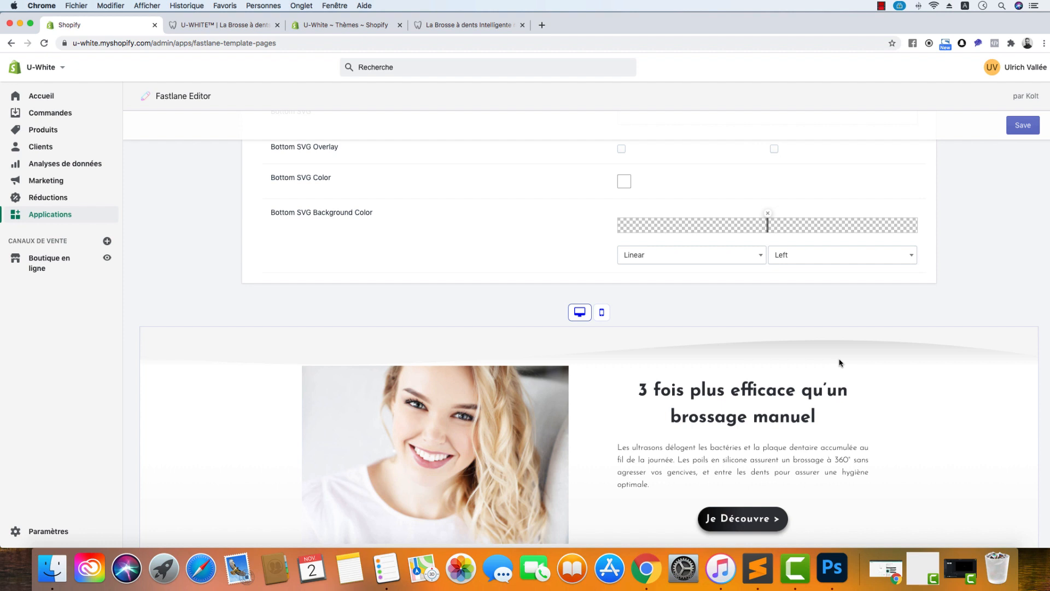
scroll(841, 363, "down", 3)
scroll(837, 387, "up", 3)
scroll(819, 360, "up", 3)
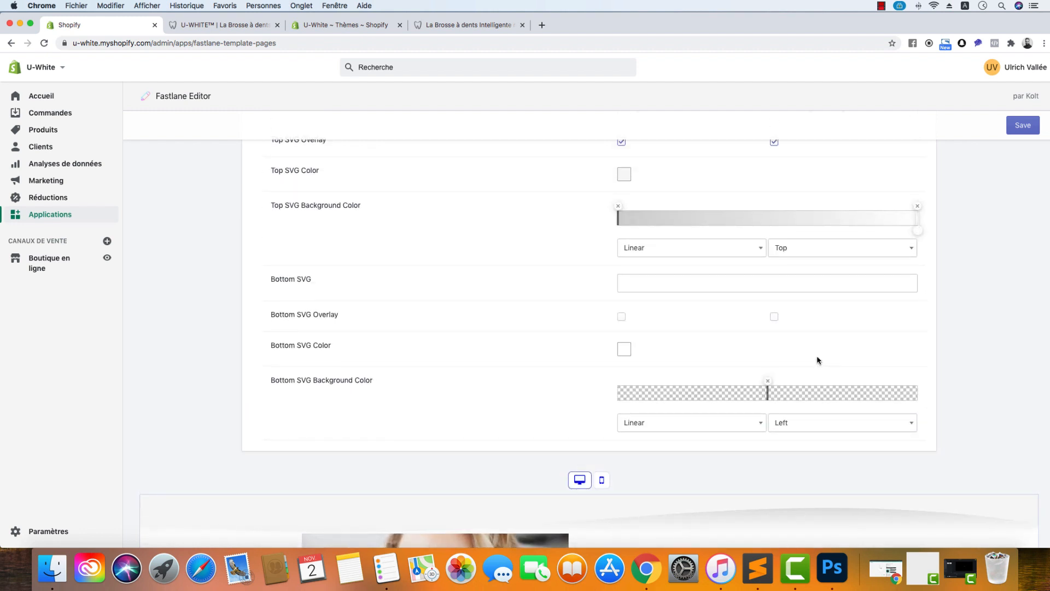
scroll(819, 360, "up", 2)
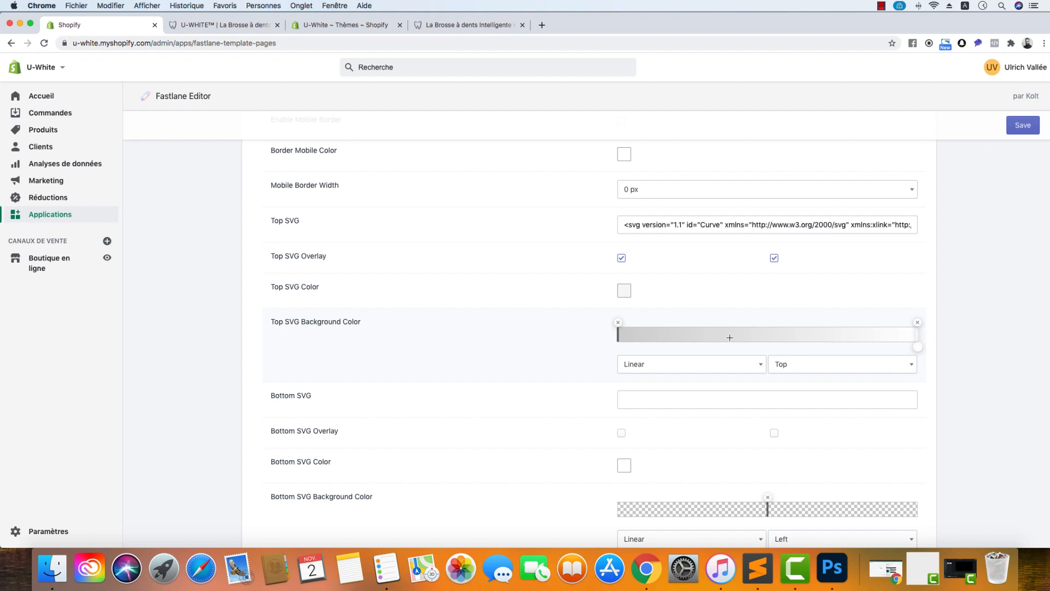
- Remove both color stops from the Top SVG Background Color gradient
left_click(618, 323)
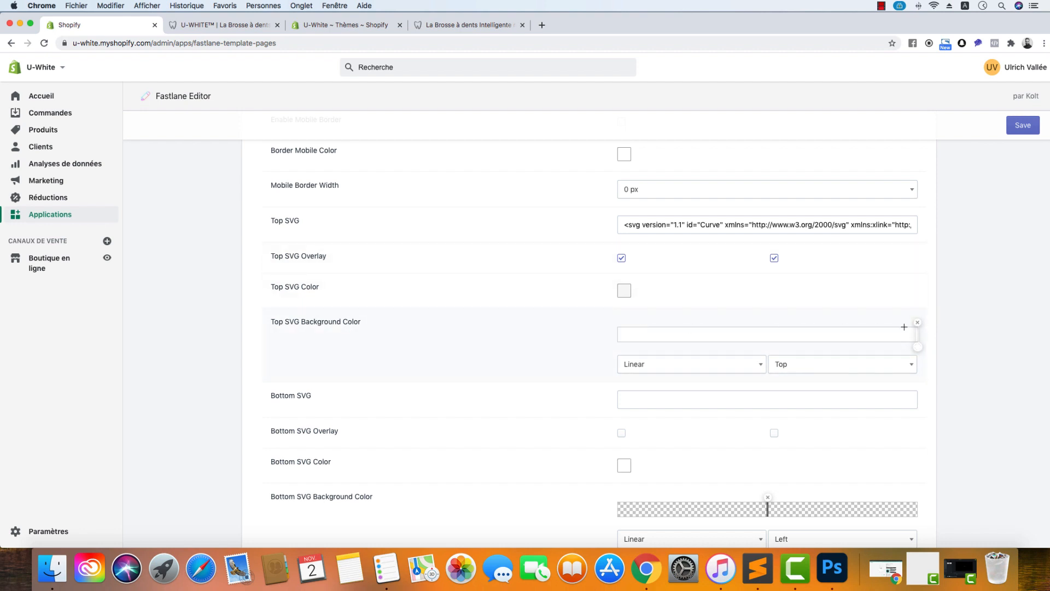
left_click_drag(917, 328, 764, 336)
left_click(765, 323)
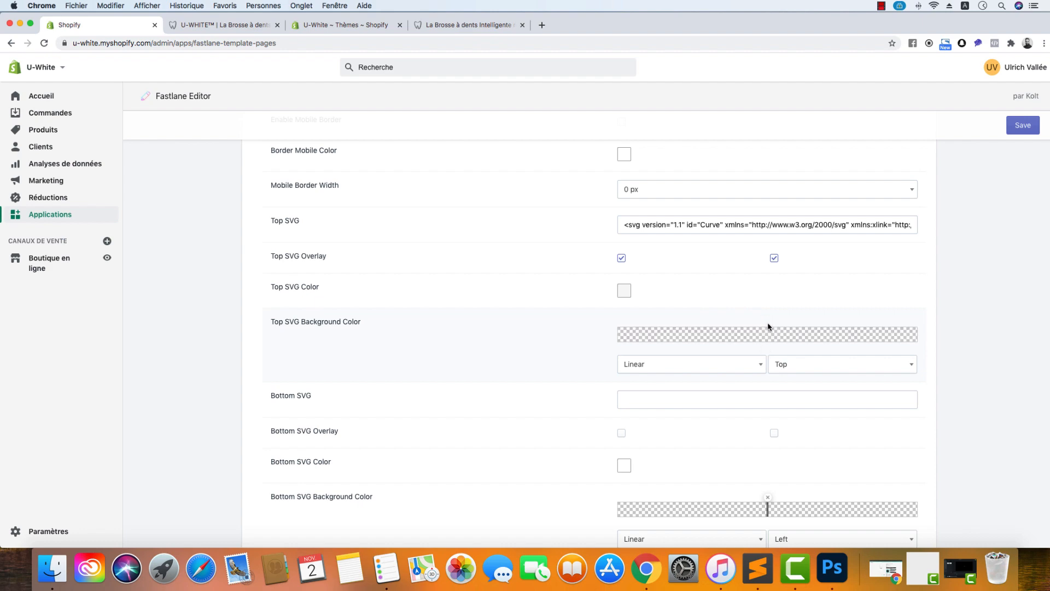
- Reload the product's grids to discard the unsaved gradient changes and check the page preview
scroll(818, 272, "up", 20)
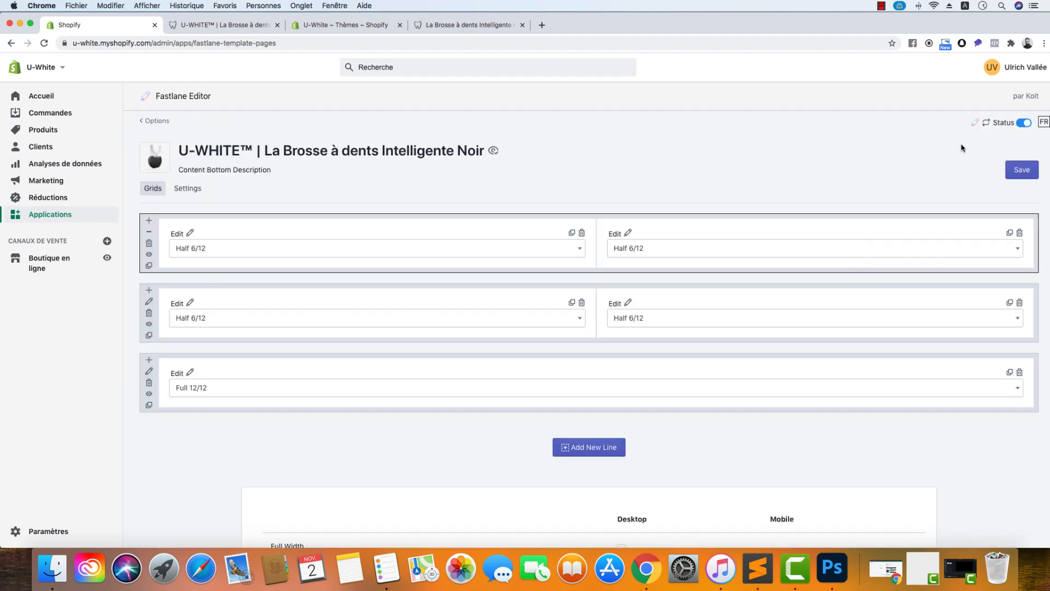
left_click(982, 124)
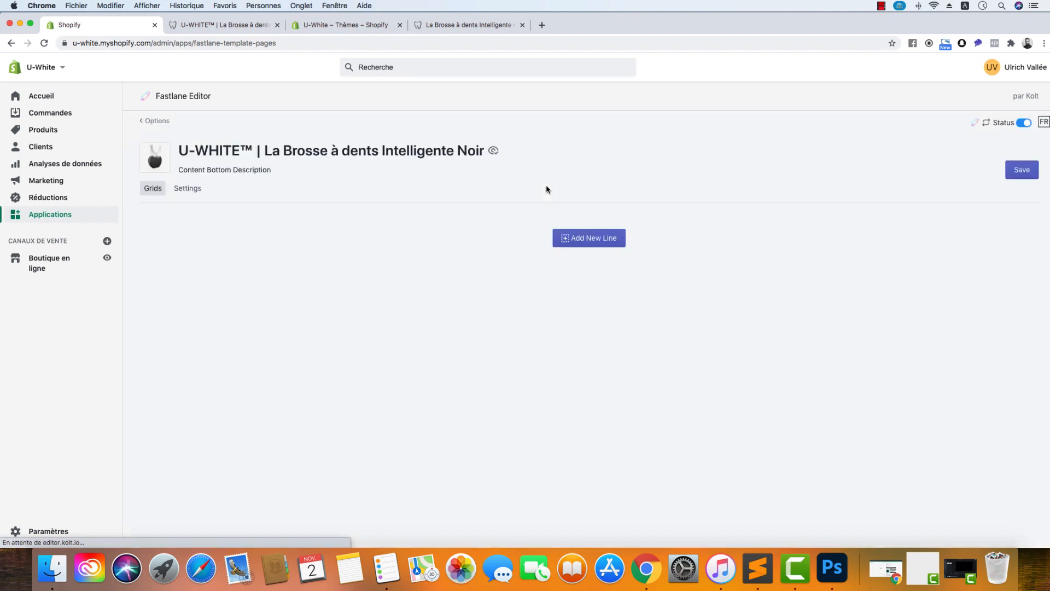
scroll(533, 325, "down", 15)
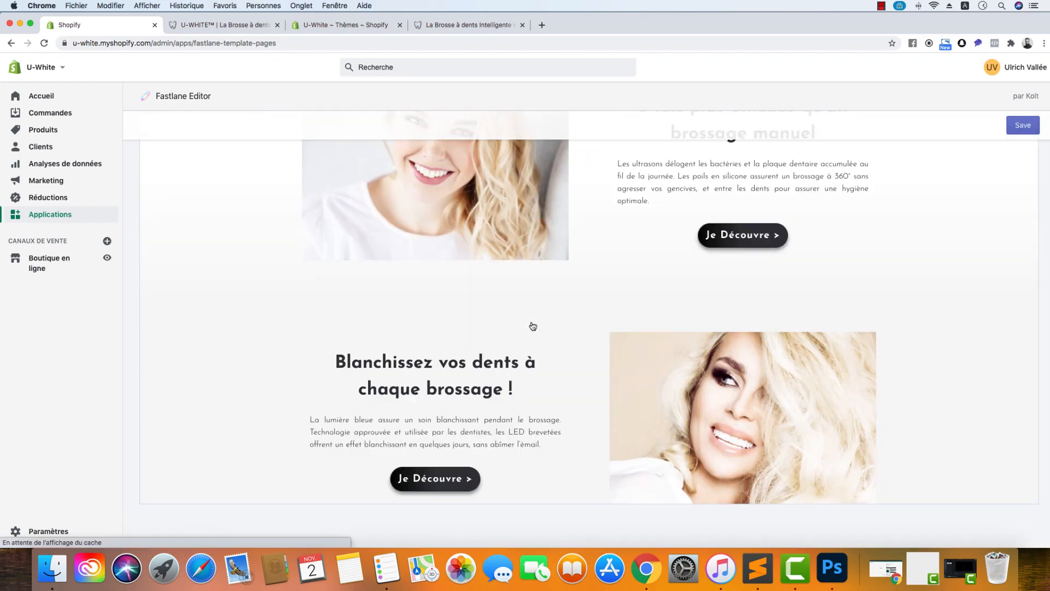
scroll(533, 326, "up", 12)
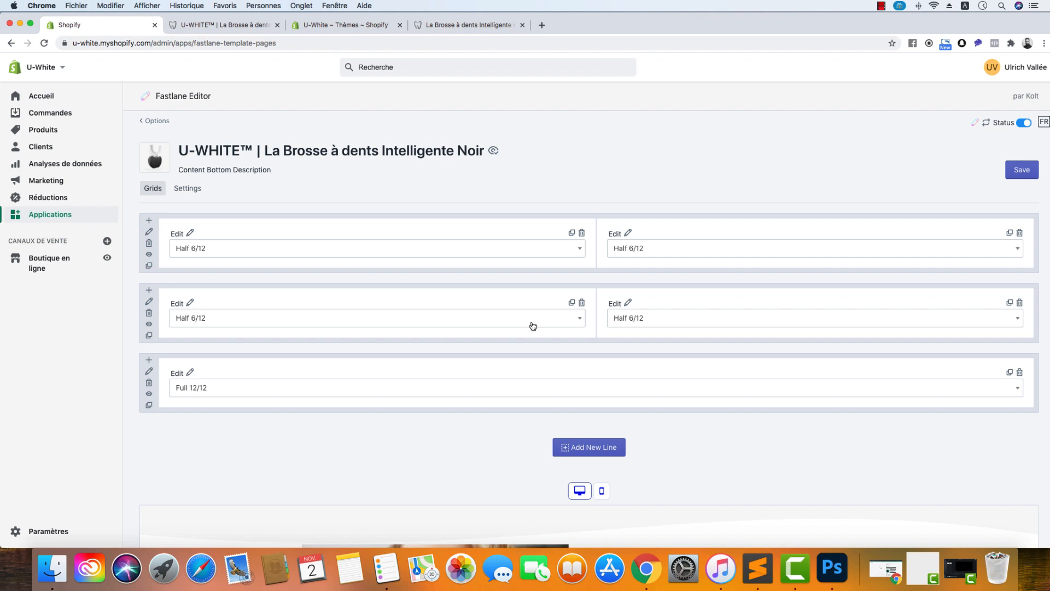
- Open the first line's settings and compare its Full Width Background Color with the background transition on the live product page
left_click(150, 232)
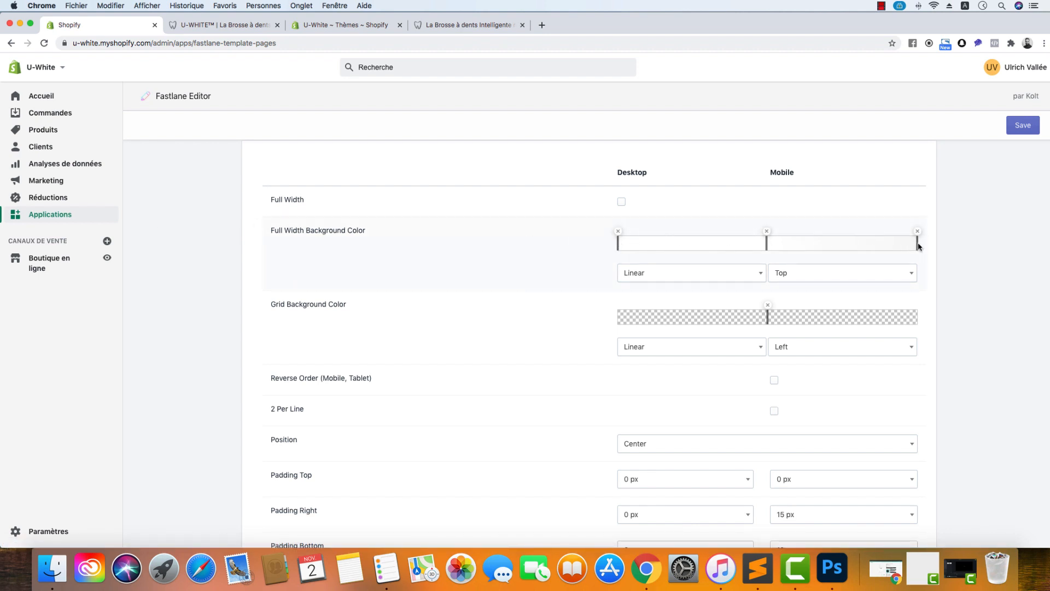
left_click(445, 24)
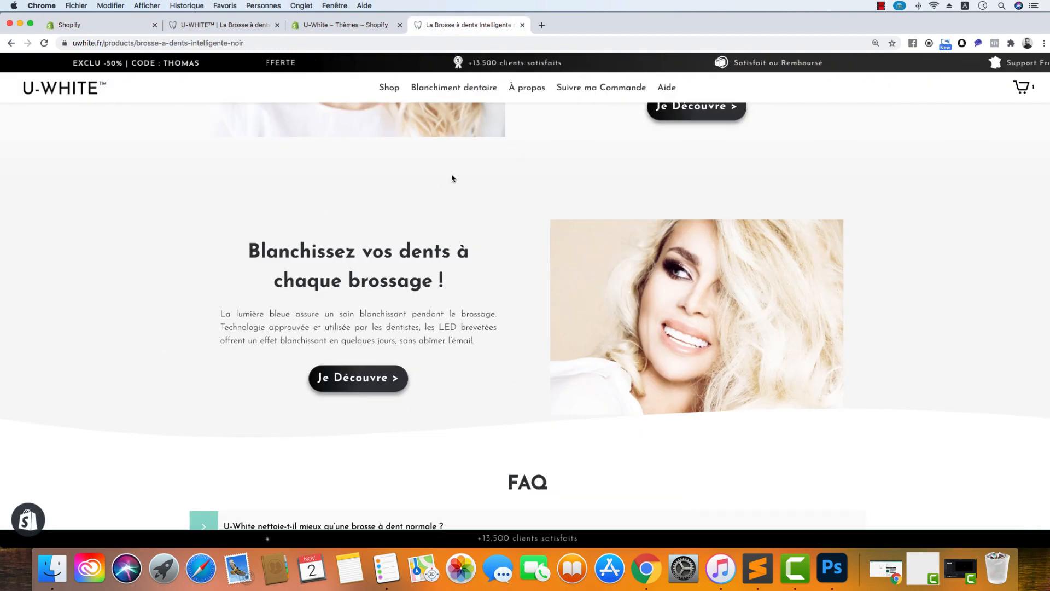
scroll(467, 264, "up", 10)
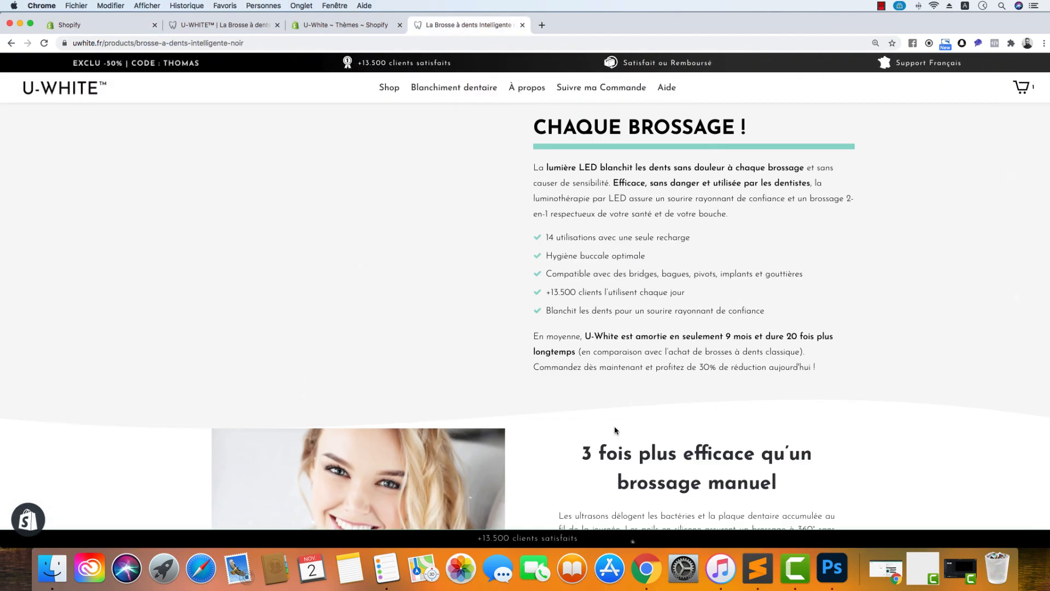
scroll(615, 431, "down", 5)
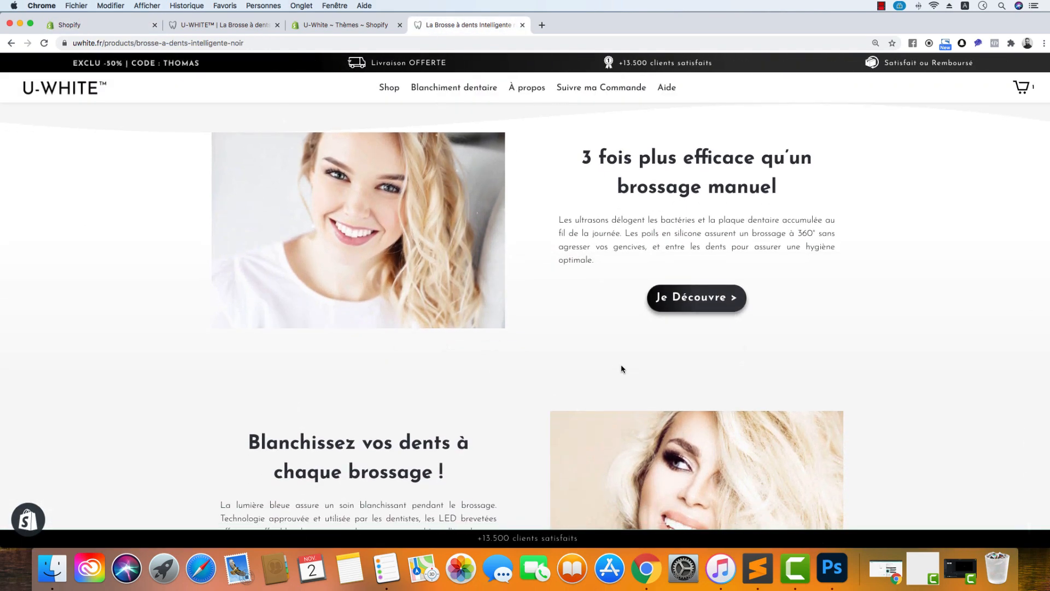
key("ctrl+shift+Tab")
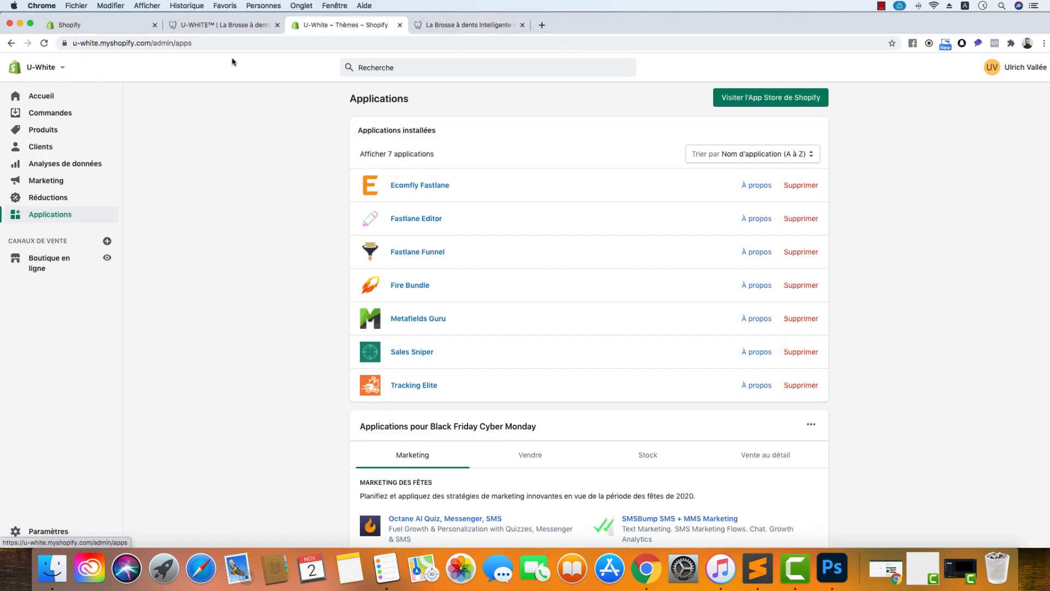
key("ctrl+shift+Tab")
key("ctrl+shift+Tab")
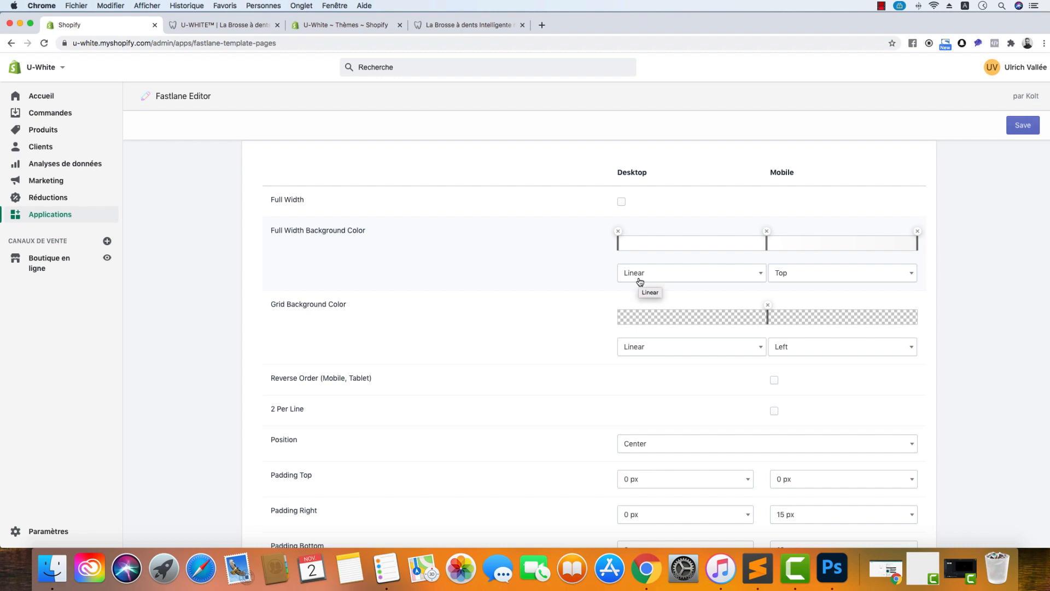
- Try the Radial gradient type for the first line's Full Width Background Color and review the available types and directions
left_click(796, 279)
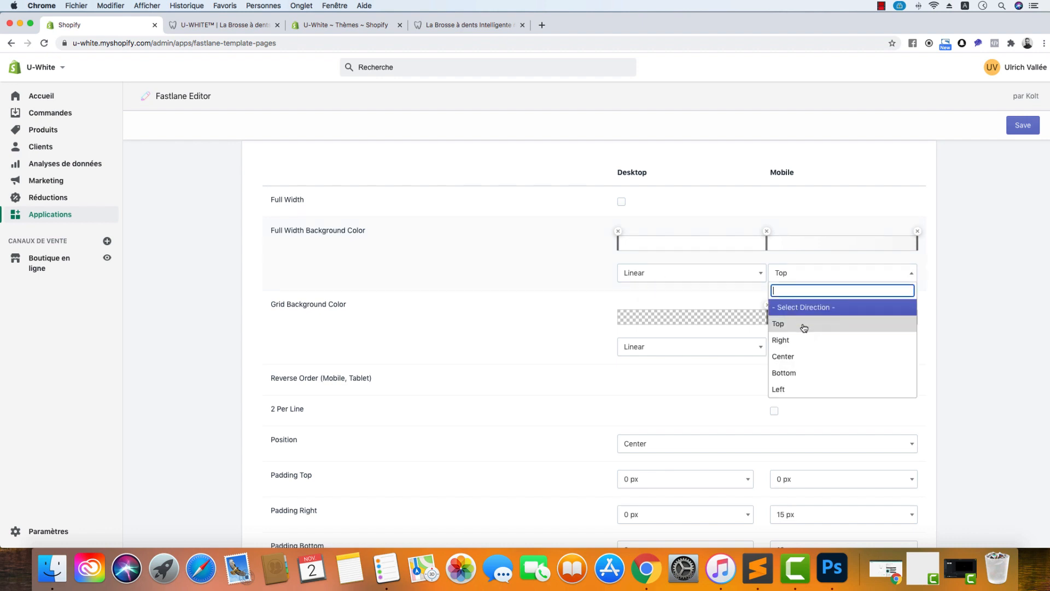
left_click(698, 272)
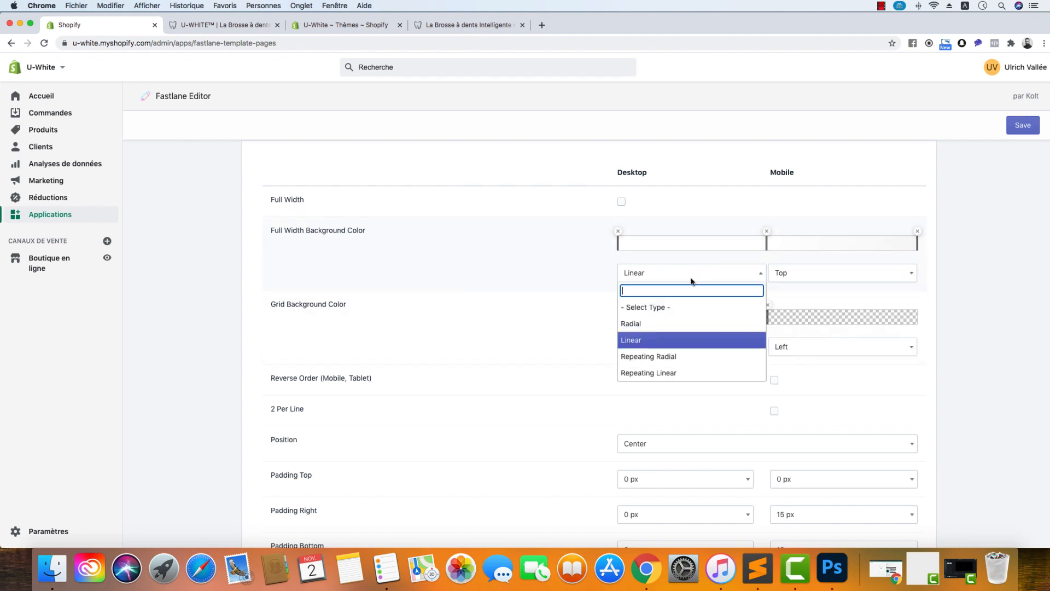
left_click(676, 327)
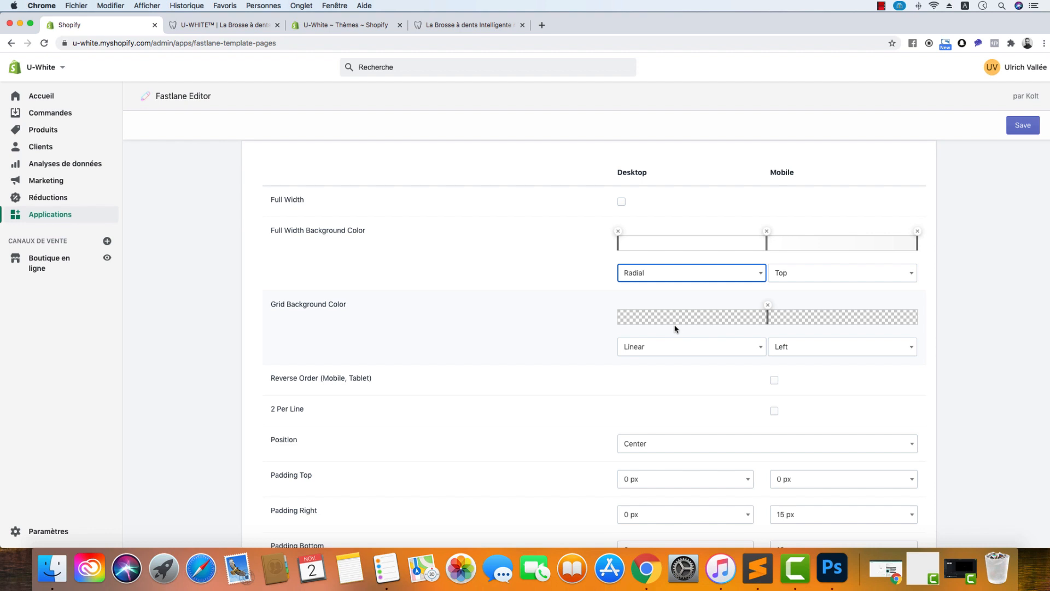
left_click(717, 278)
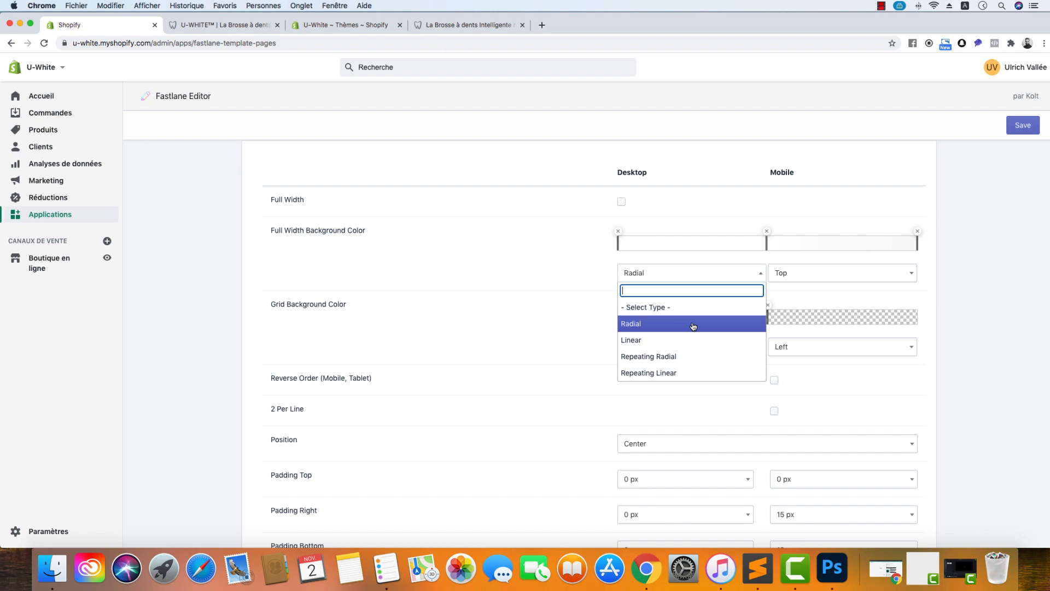
left_click(957, 292)
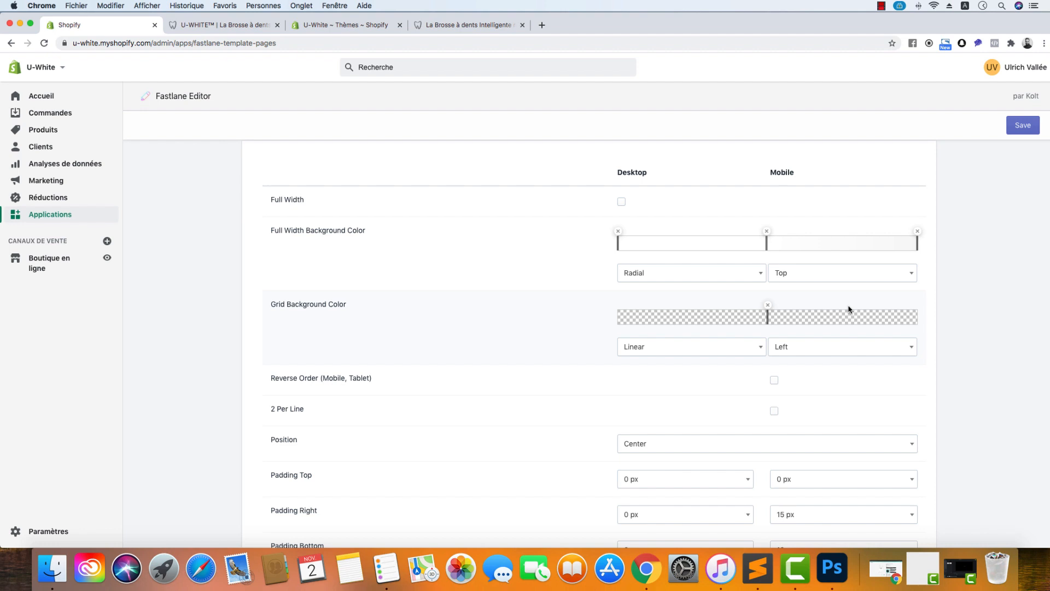
- Reload the grids to drop the gradient type change and review the wave section in the preview
scroll(848, 309, "up", 6)
left_click(987, 125)
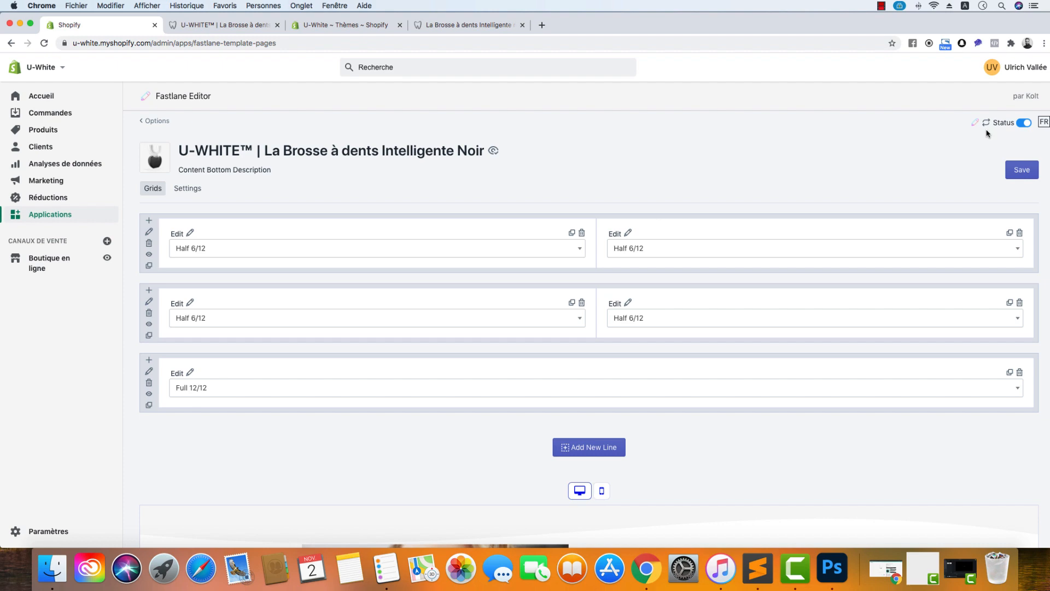
scroll(645, 323, "down", 7)
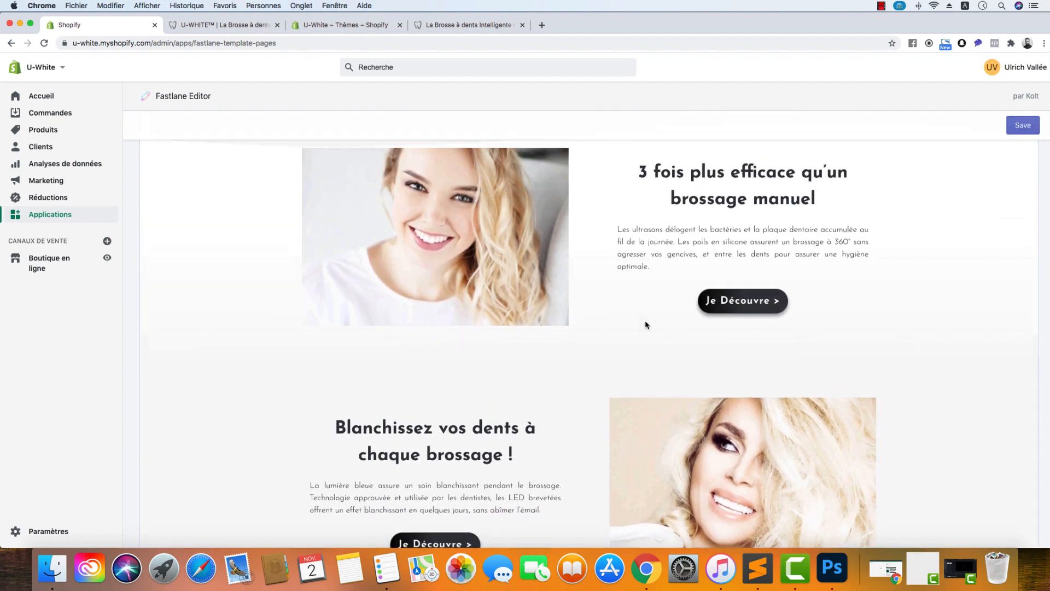
scroll(646, 323, "up", 3)
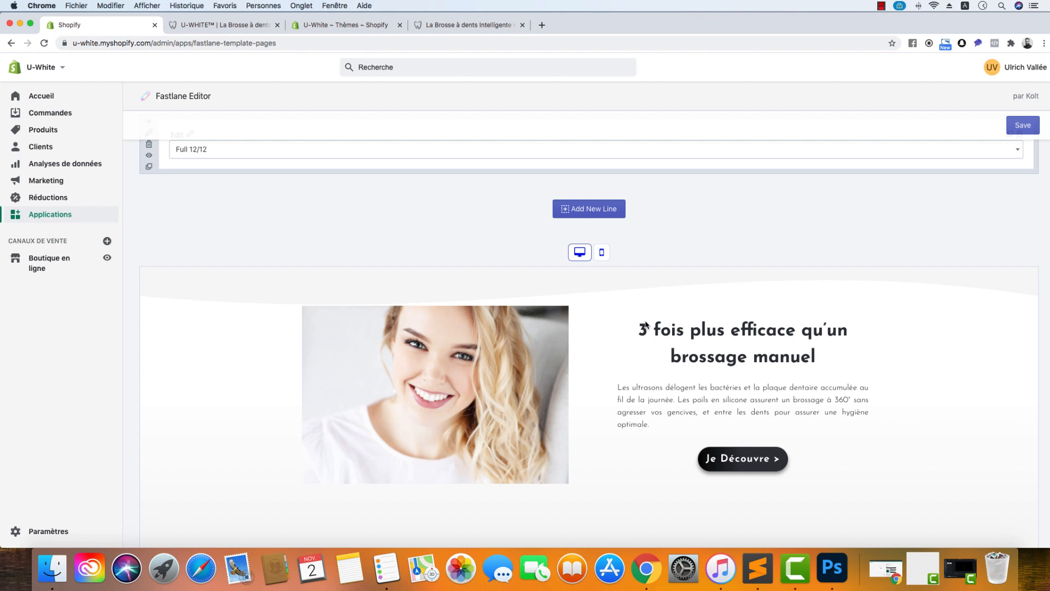
scroll(645, 324, "up", 5)
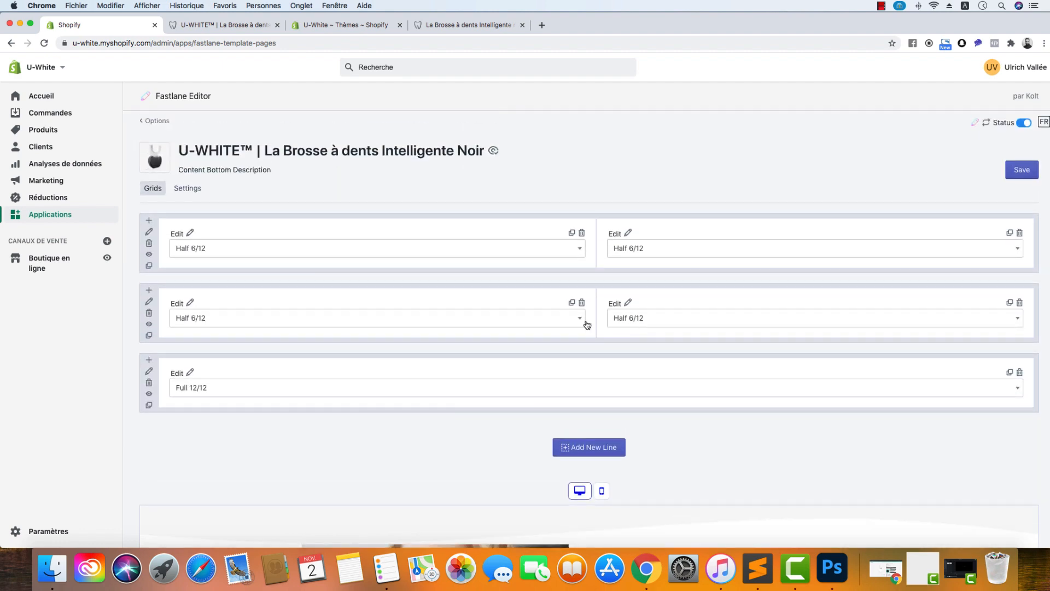
- Open the first column of the first line in the content editor and delete its portrait image
left_click(191, 234)
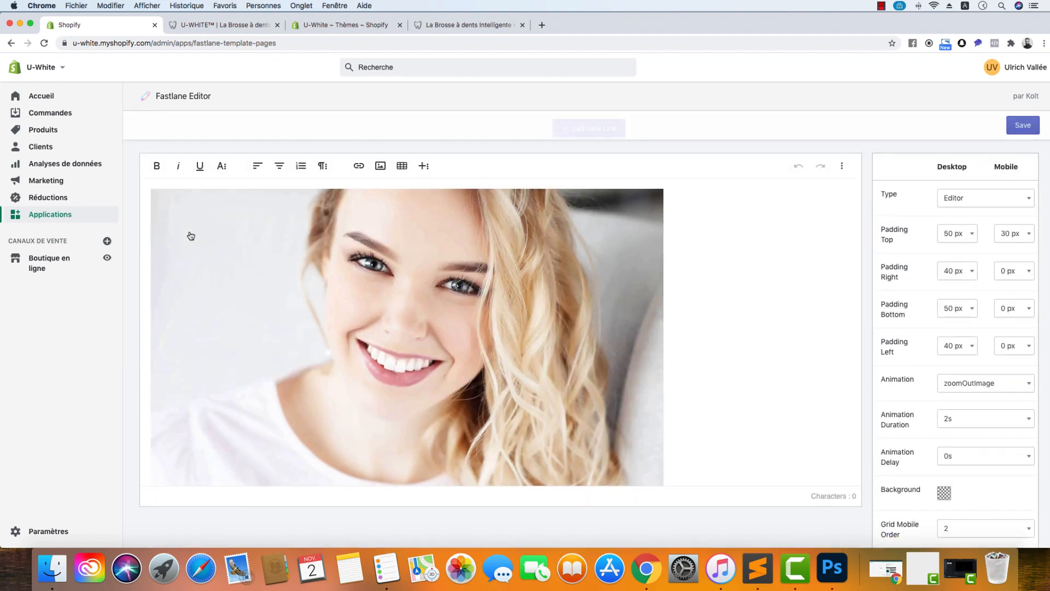
scroll(190, 235, "up", 6)
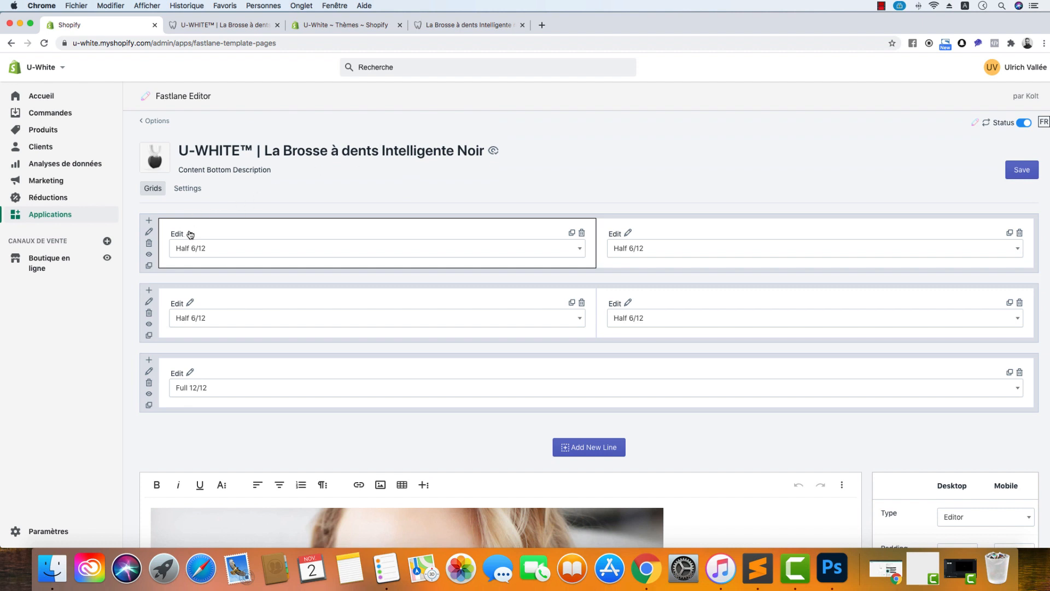
scroll(191, 234, "down", 6)
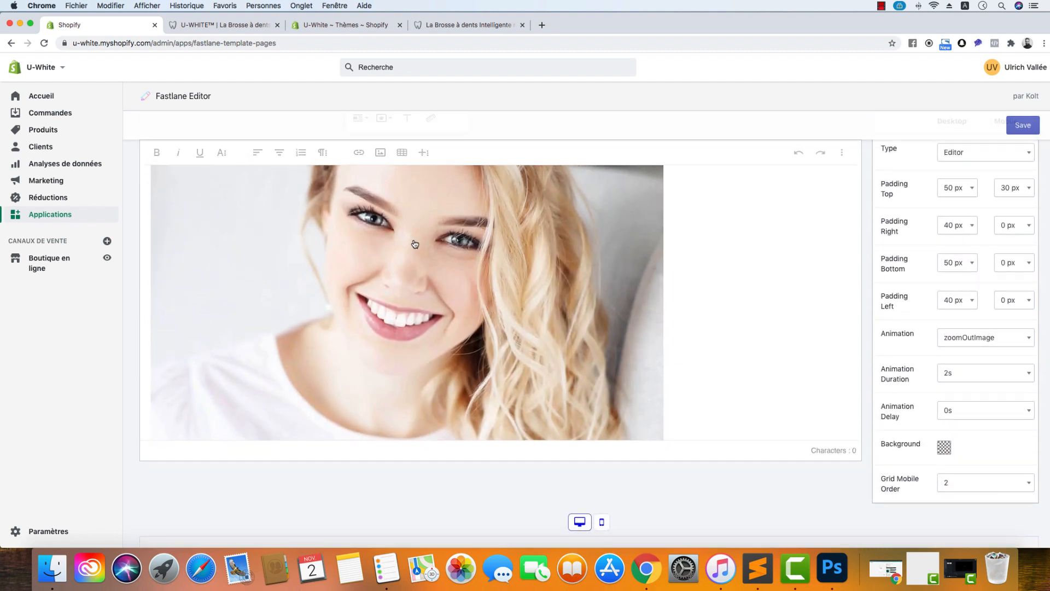
scroll(415, 242, "up", 2)
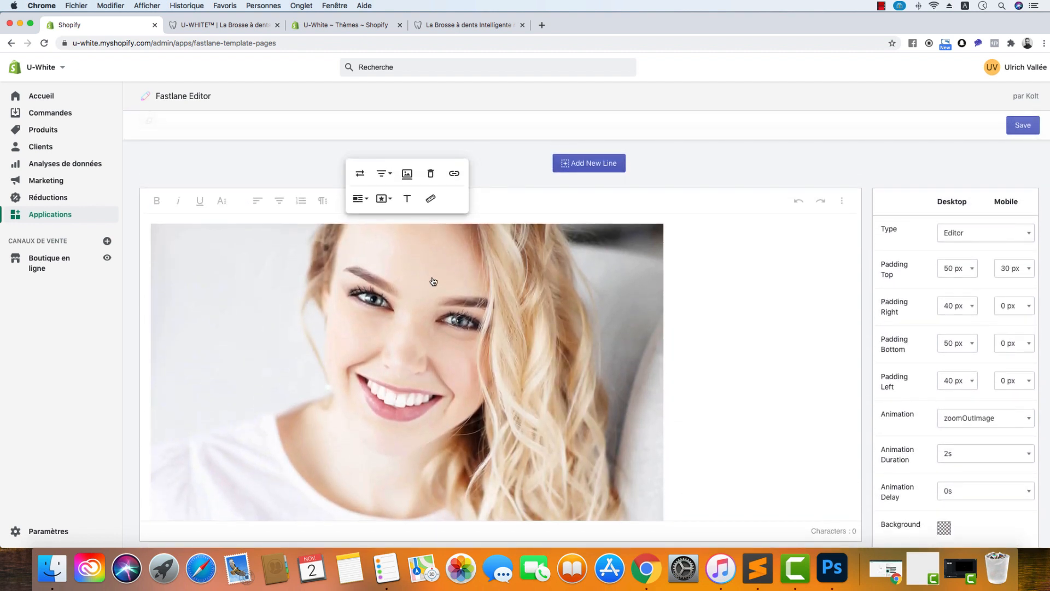
key("BackSpace")
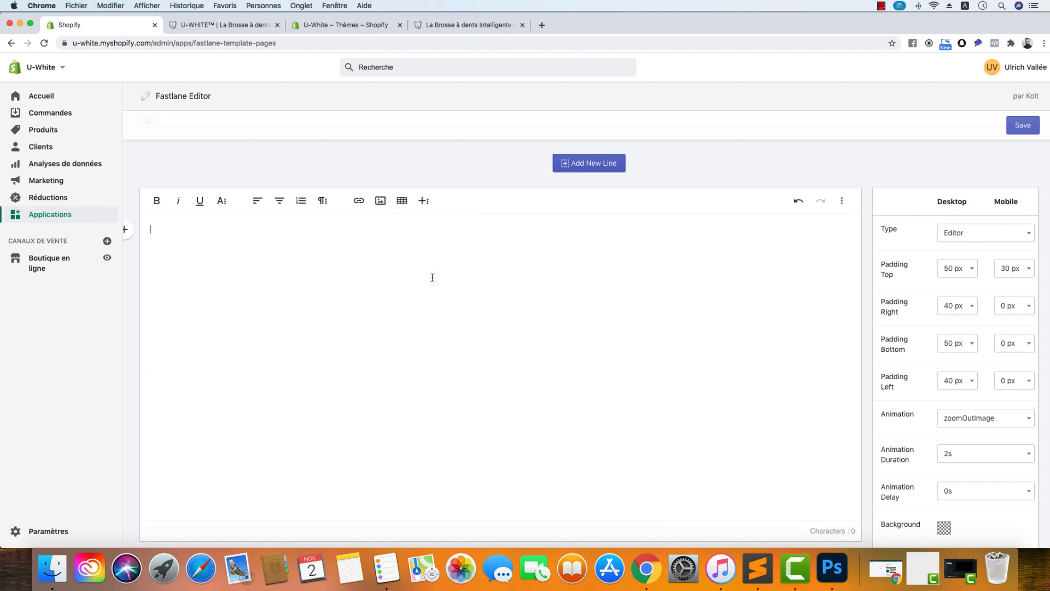
- Inspect the first column's HTML in code view and return to the visual editor
left_click(842, 201)
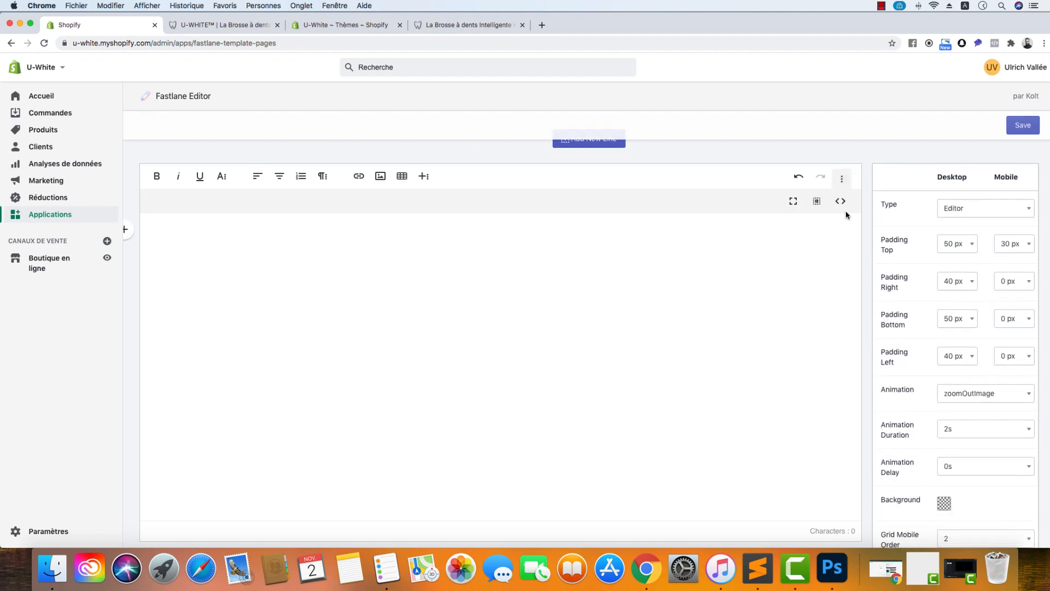
left_click(840, 201)
left_click_drag(484, 327, 334, 208)
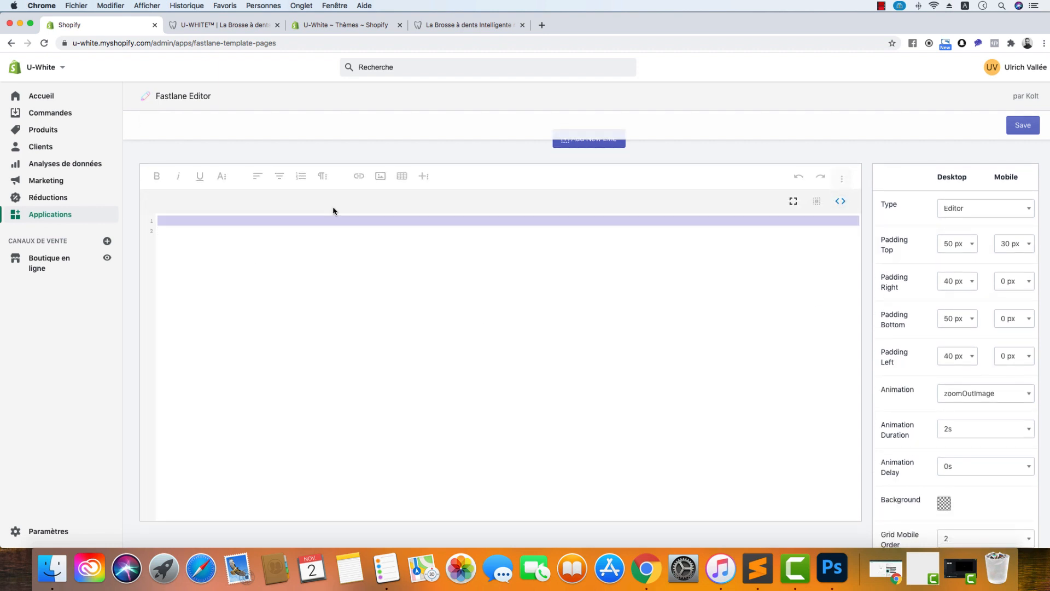
left_click(840, 201)
- Upload template_2_image_3.jpg as the new image in the first column of the first line
scroll(526, 331, "up", 5)
scroll(422, 342, "down", 3)
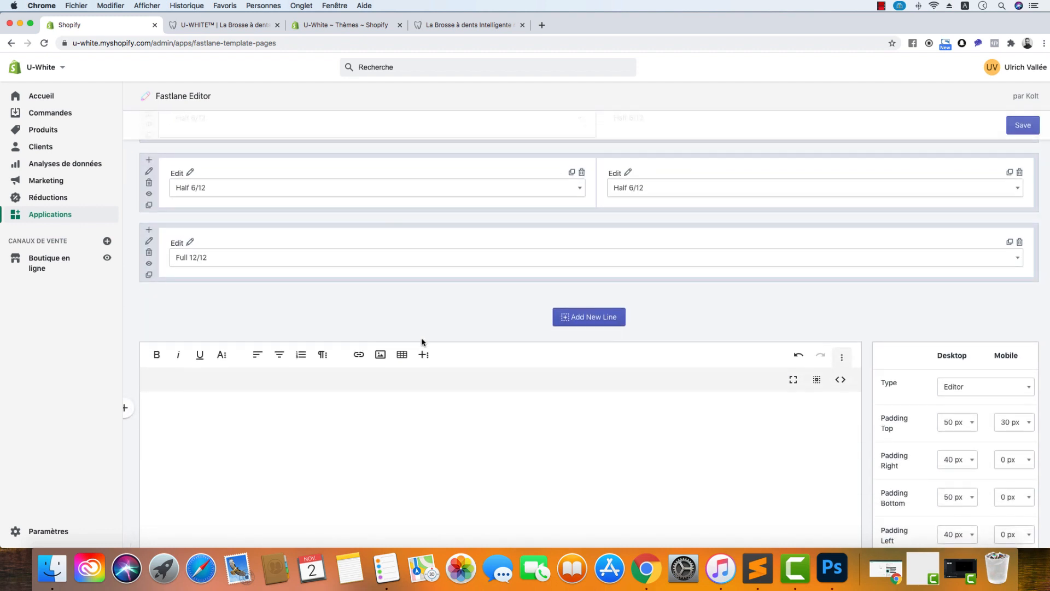
left_click(381, 346)
left_click(422, 396)
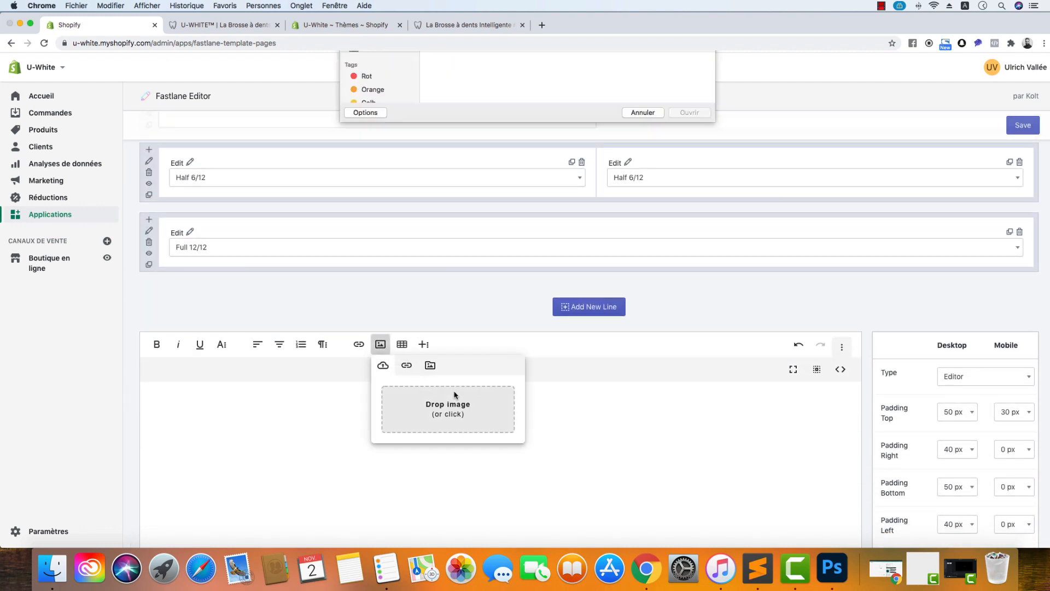
double_click(452, 98)
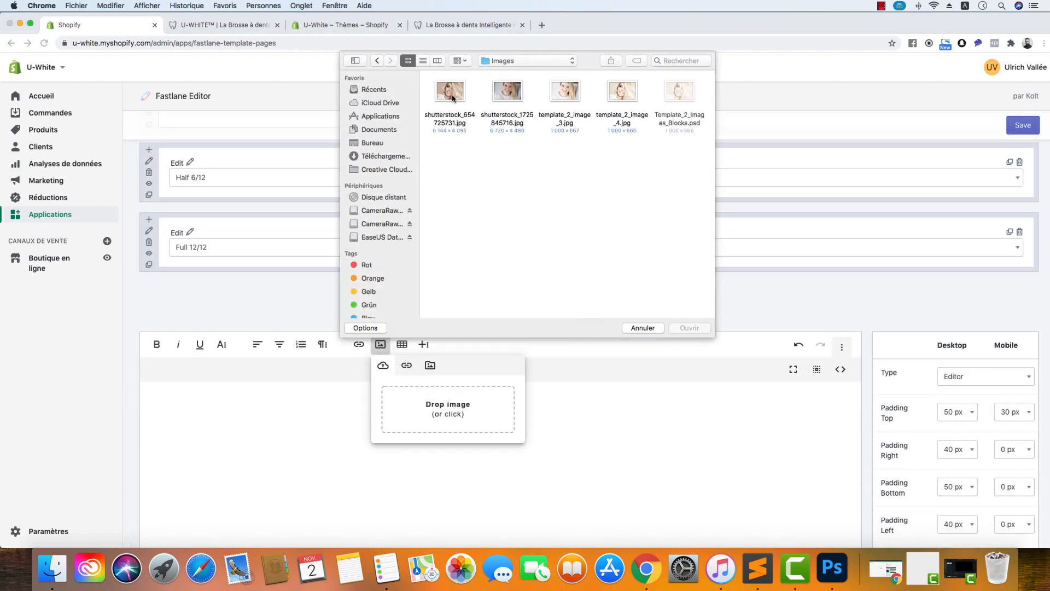
left_click(620, 94)
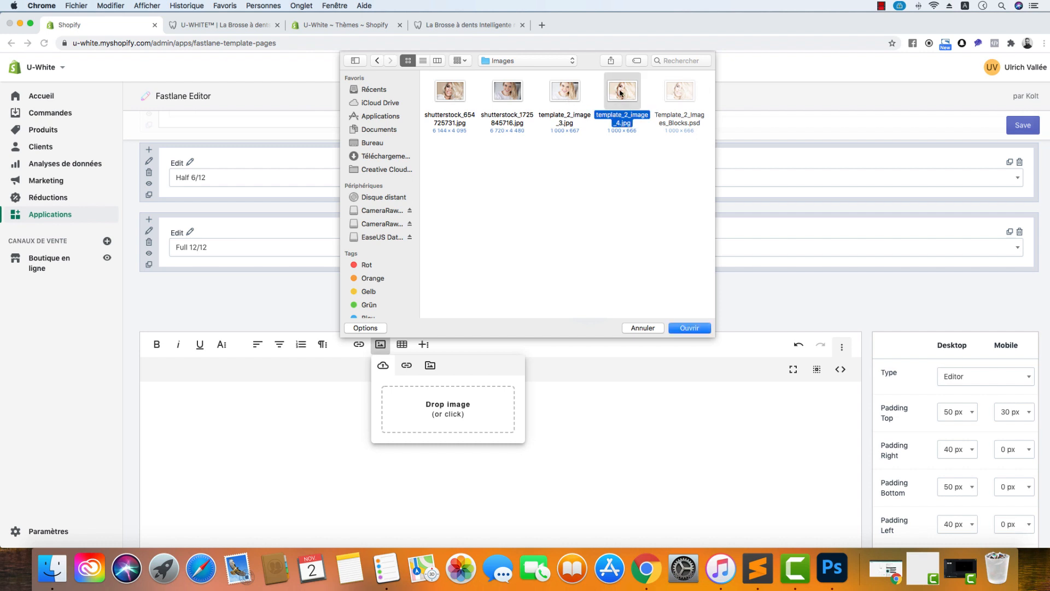
left_click(575, 95)
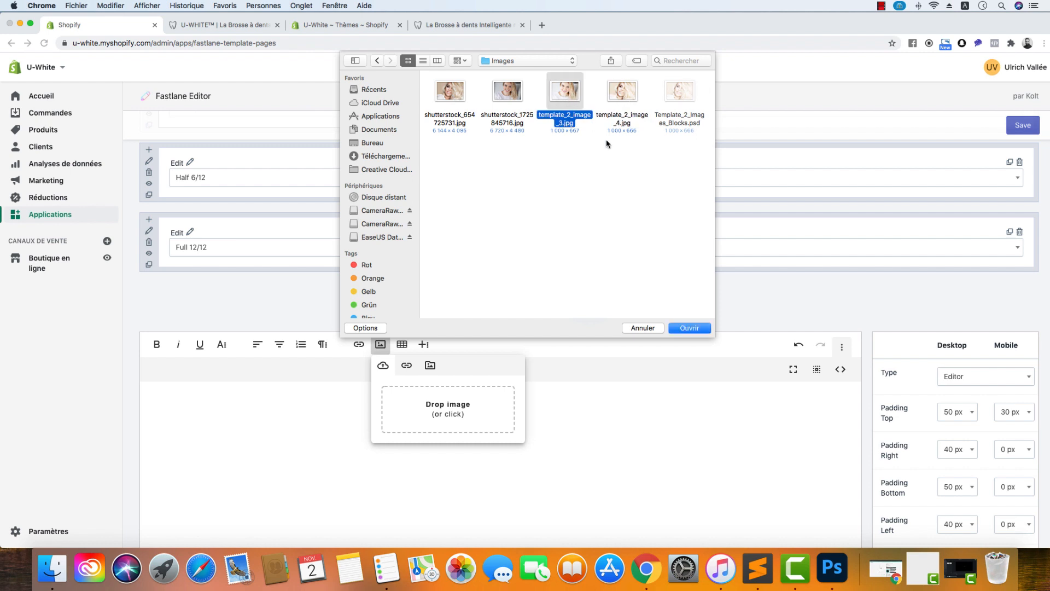
left_click(689, 327)
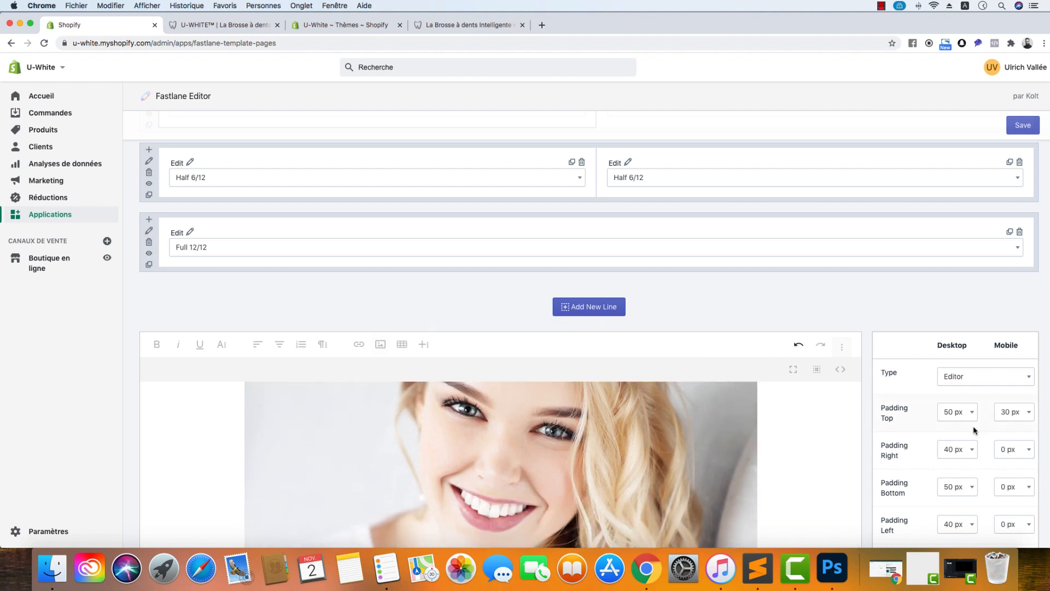
- Review the first column's Animation options and the portrait section on the live product page, then return to the editor
scroll(927, 416, "down", 2)
scroll(927, 416, "down", 5)
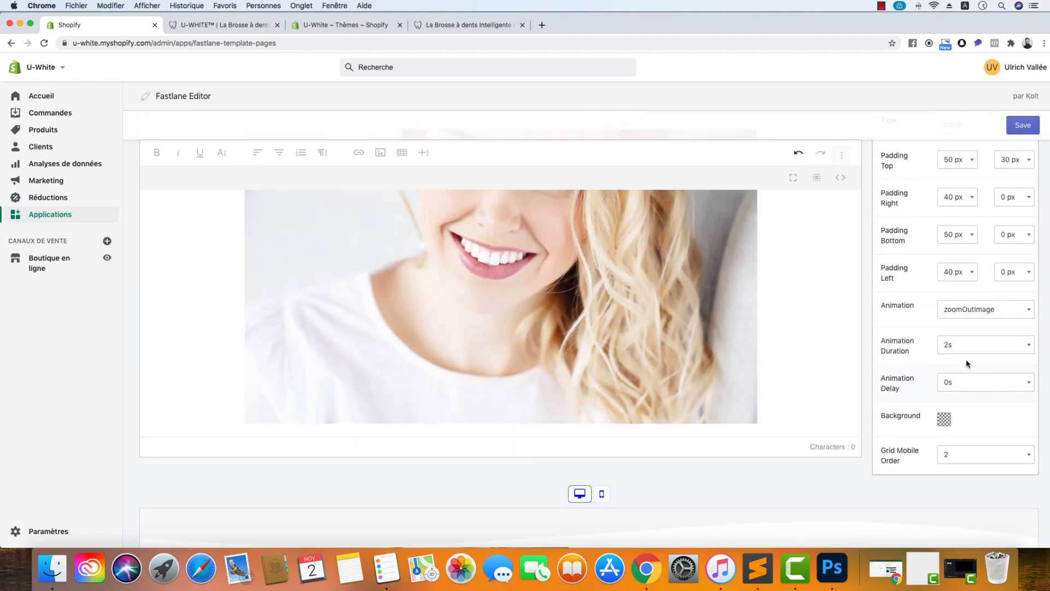
left_click(987, 316)
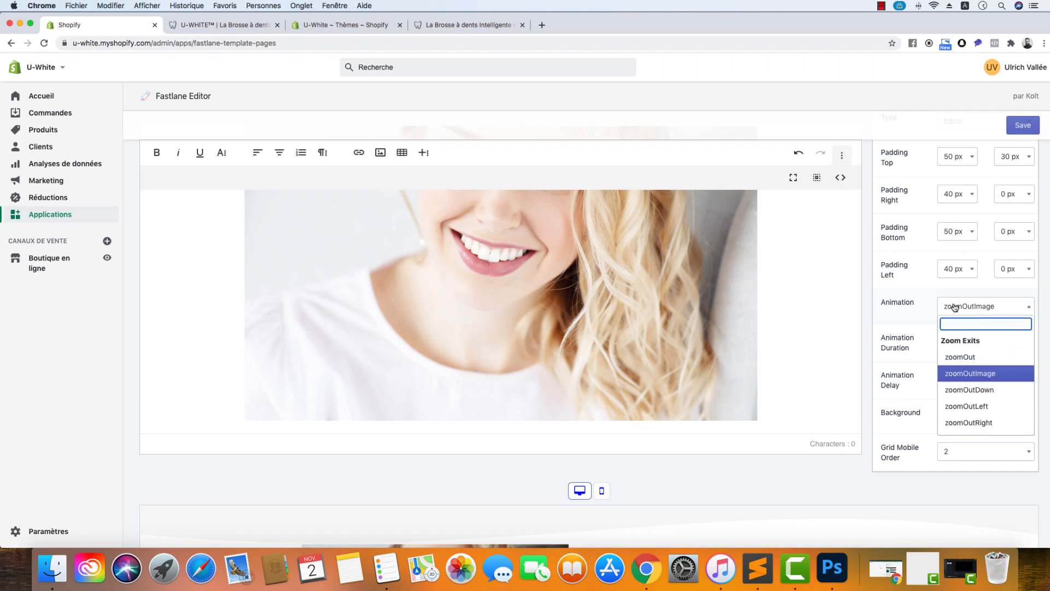
left_click(930, 304)
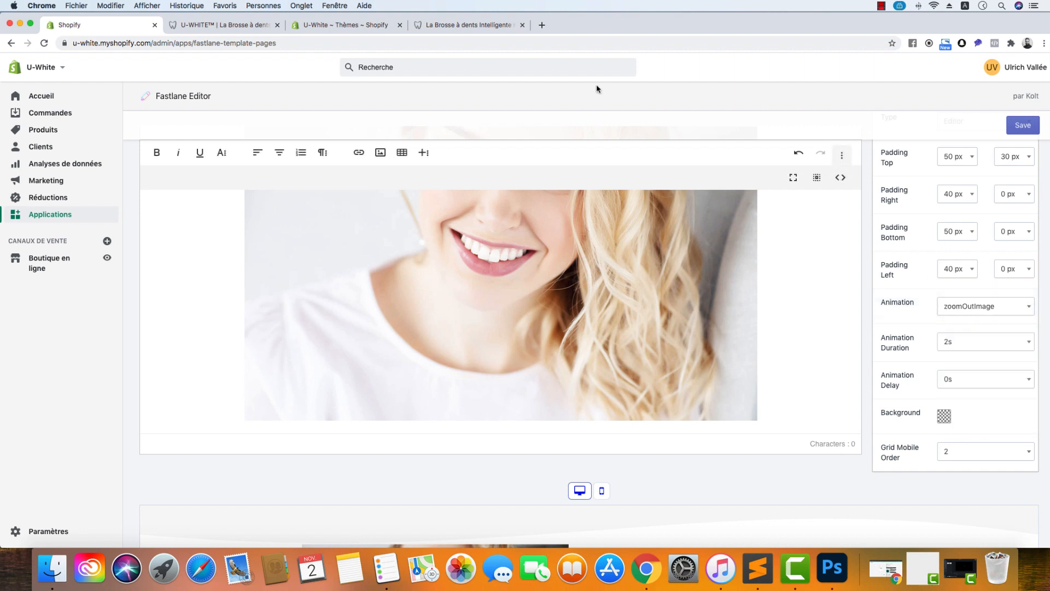
left_click(469, 25)
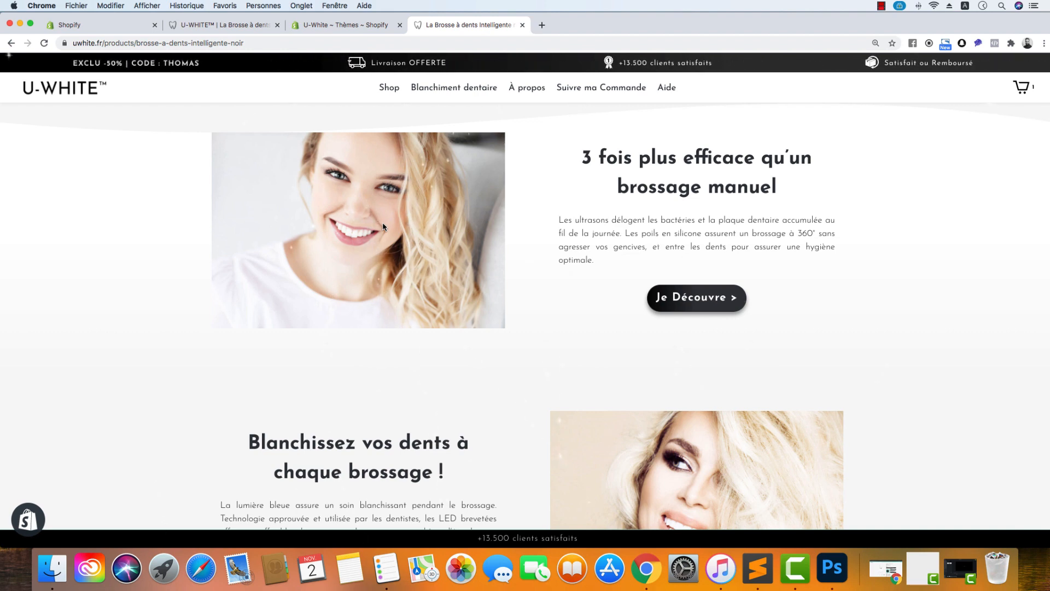
key("ctrl+shift+Tab")
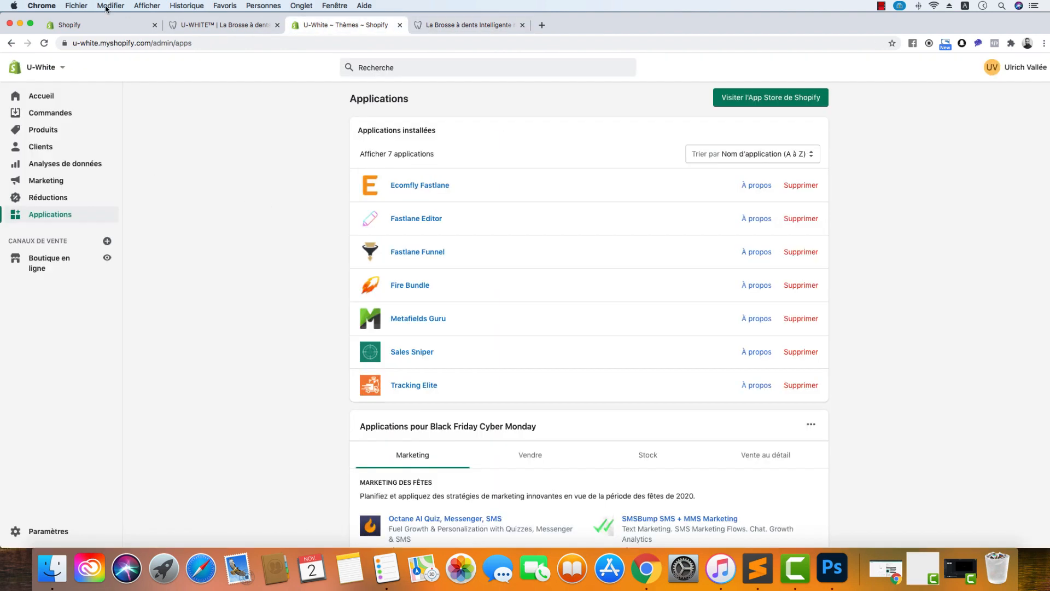
left_click(103, 27)
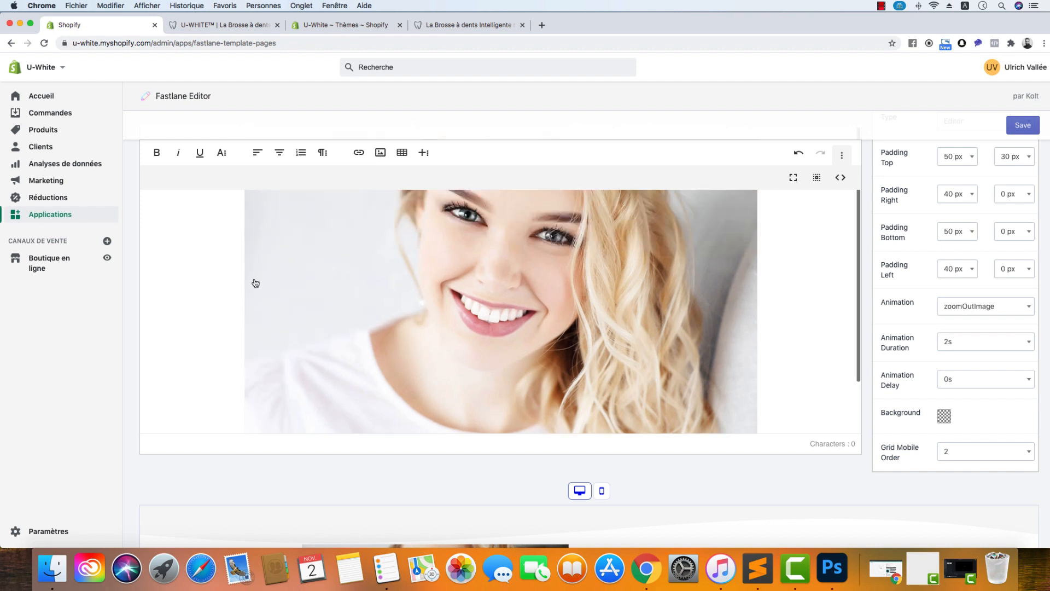
- Open the first line's settings and examine its desktop Full Width option
left_click(138, 279)
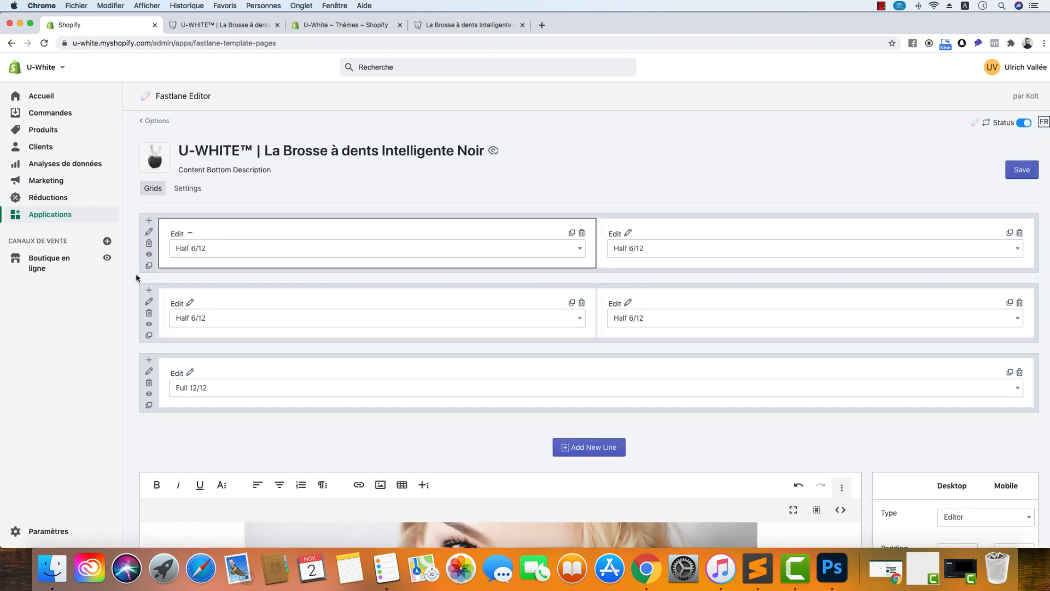
left_click(149, 233)
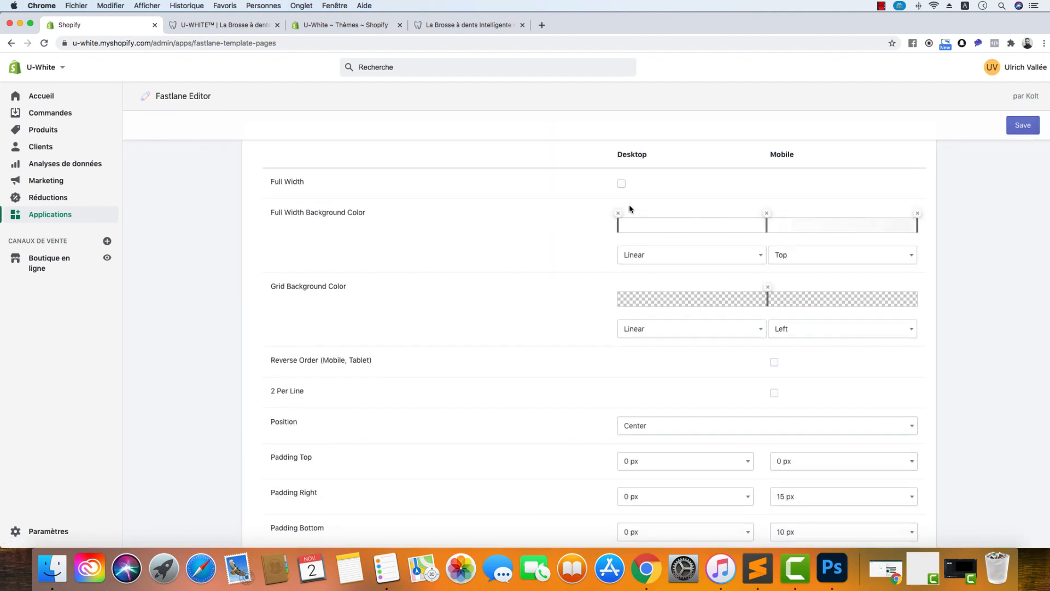
left_click(621, 182)
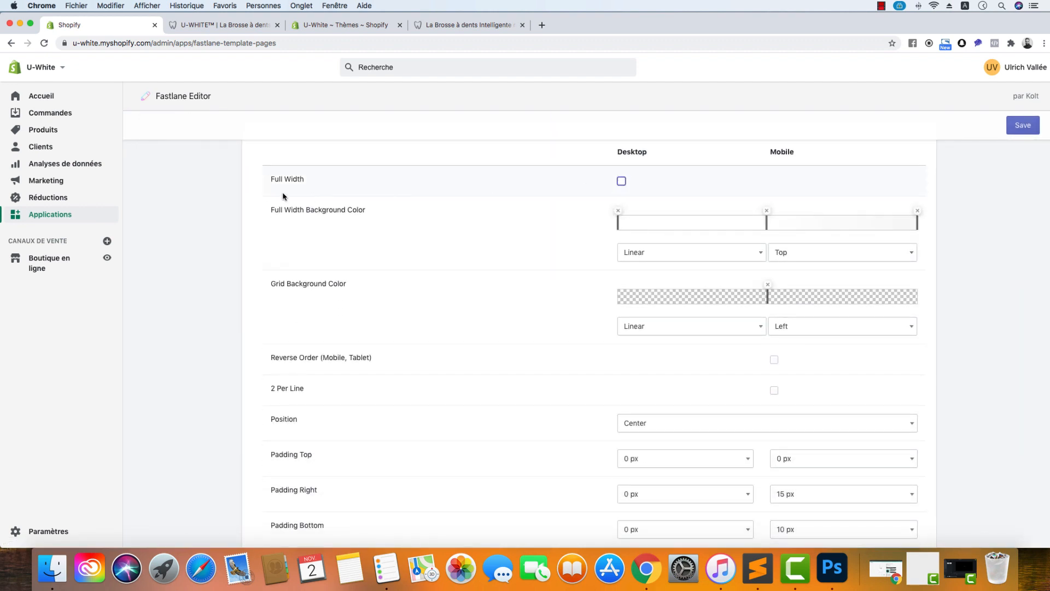
- Examine the full-width sections on the live store's homepage, go back to the product page and return to Fastlane Editor
left_click(454, 25)
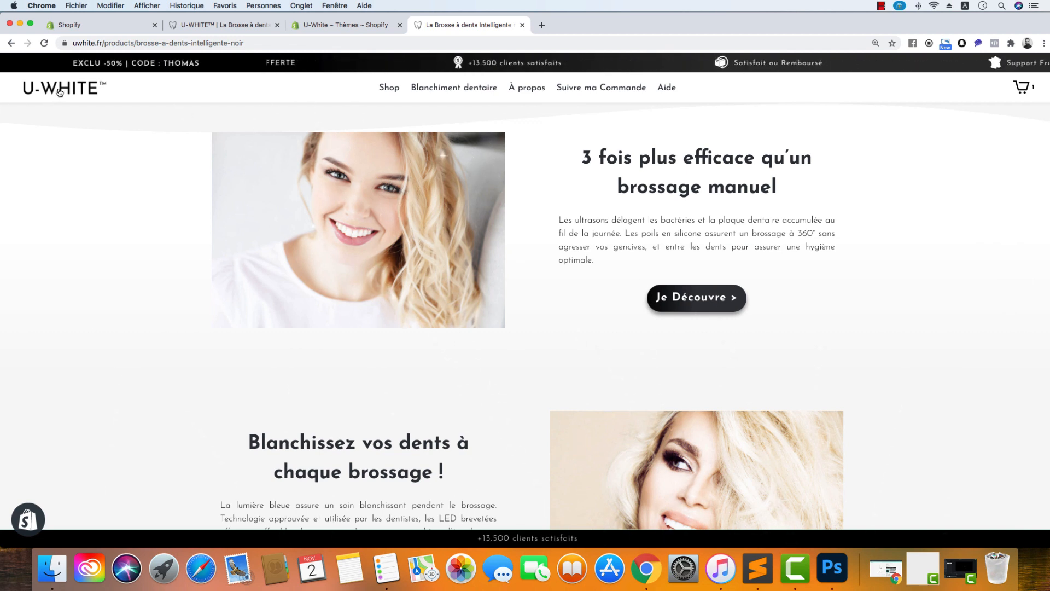
key("super+r")
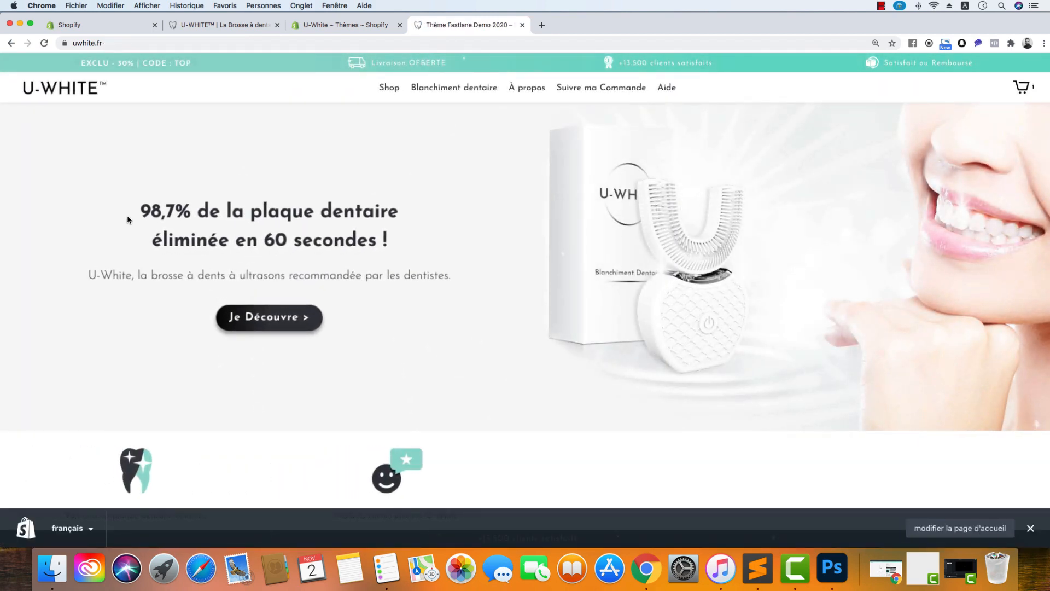
scroll(120, 221, "down", 7)
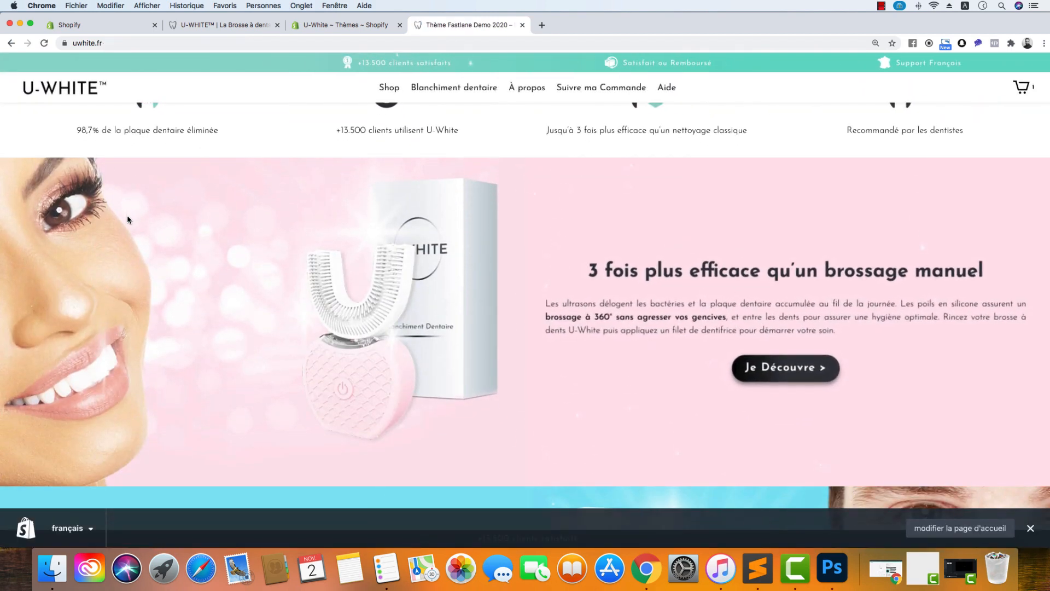
left_click(11, 43)
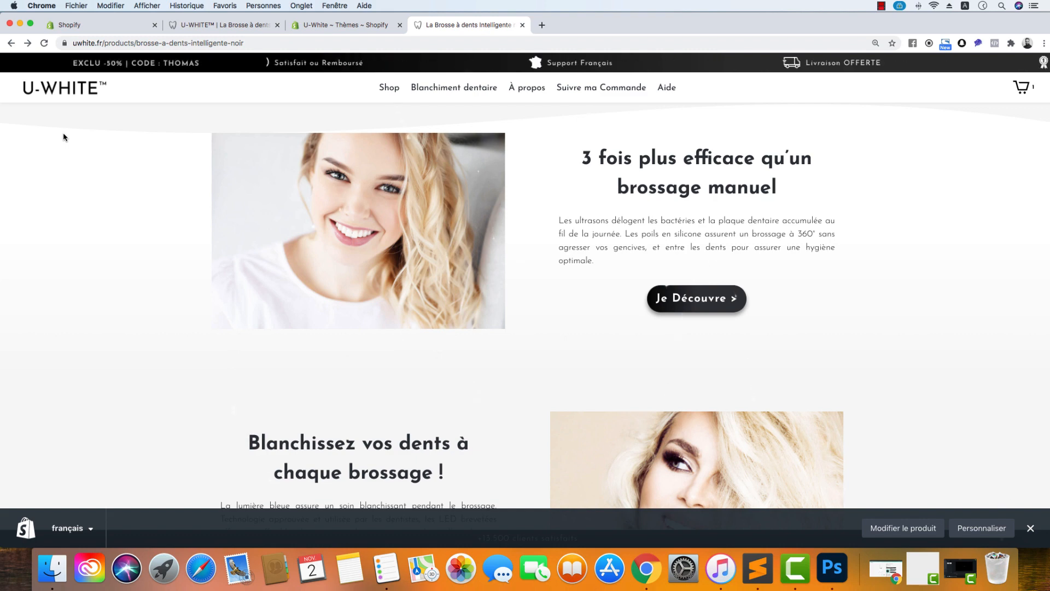
left_click(330, 31)
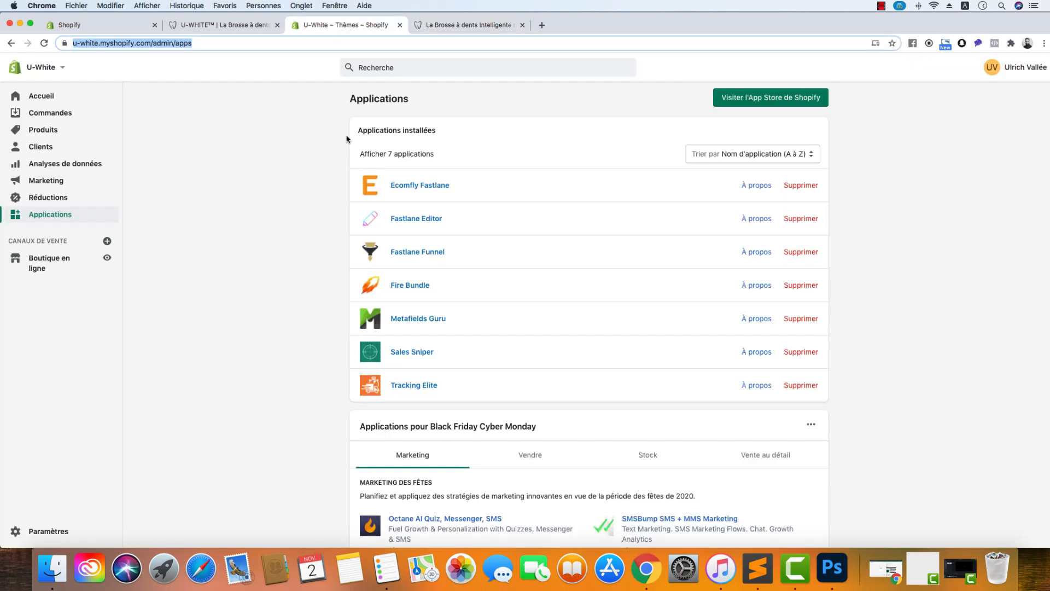
left_click(143, 25)
- Open the second column of the first line in the content editor and show its HTML code
scroll(373, 208, "up", 10)
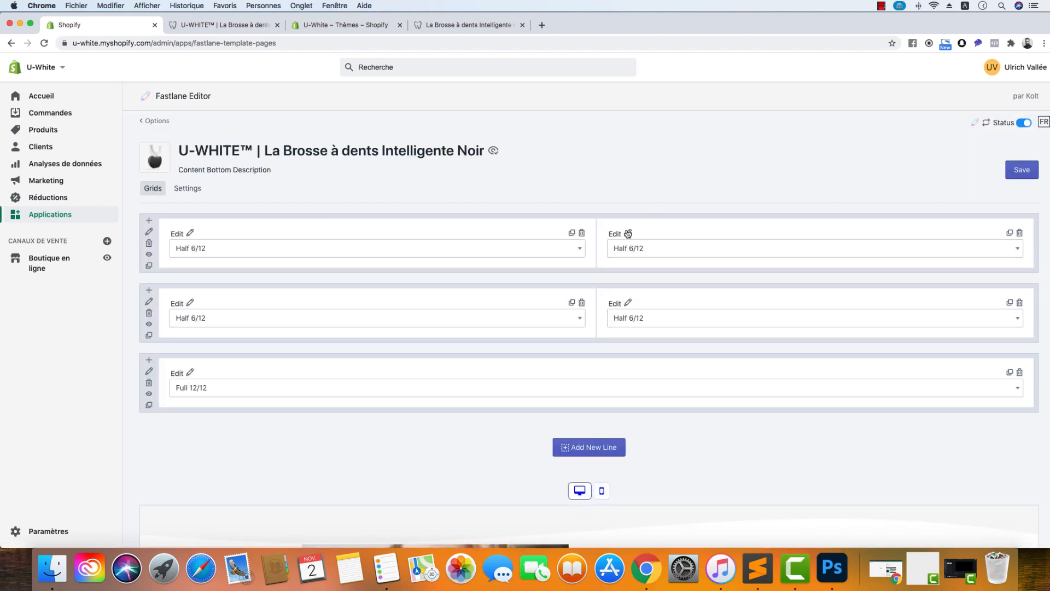
left_click(629, 233)
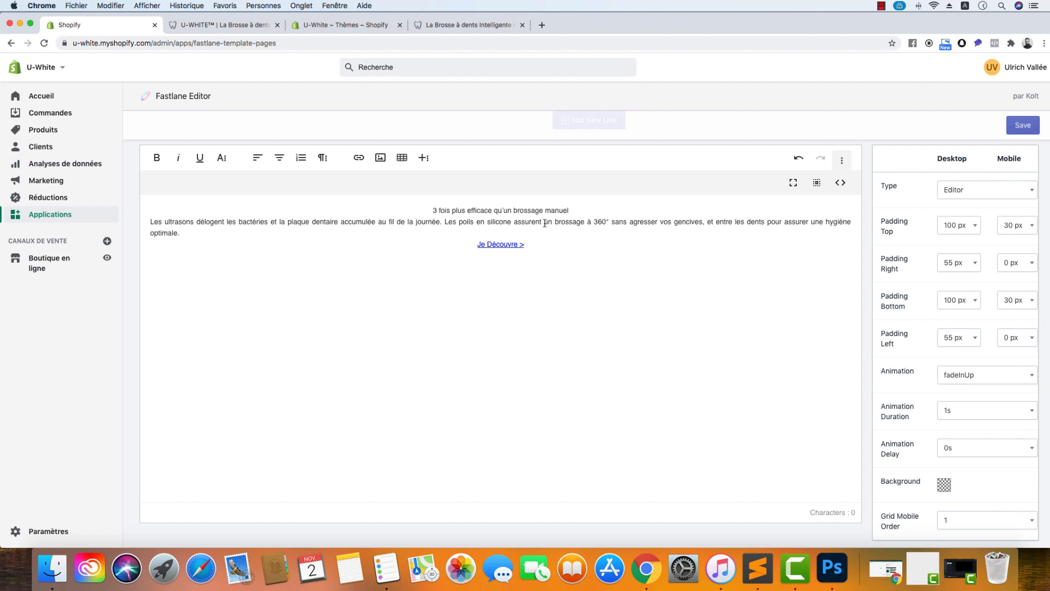
left_click_drag(569, 211, 446, 210)
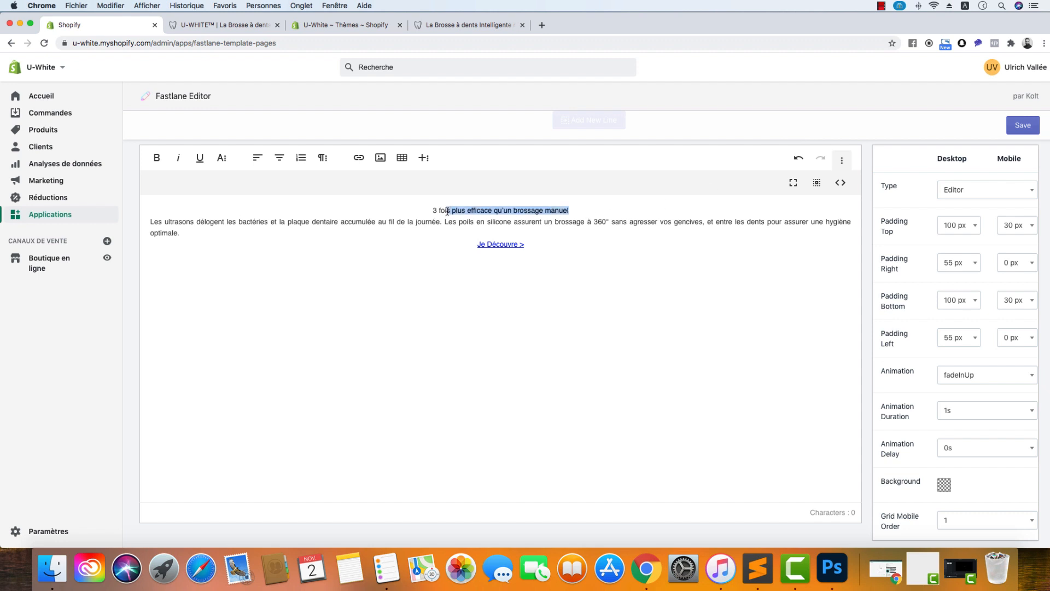
left_click(841, 182)
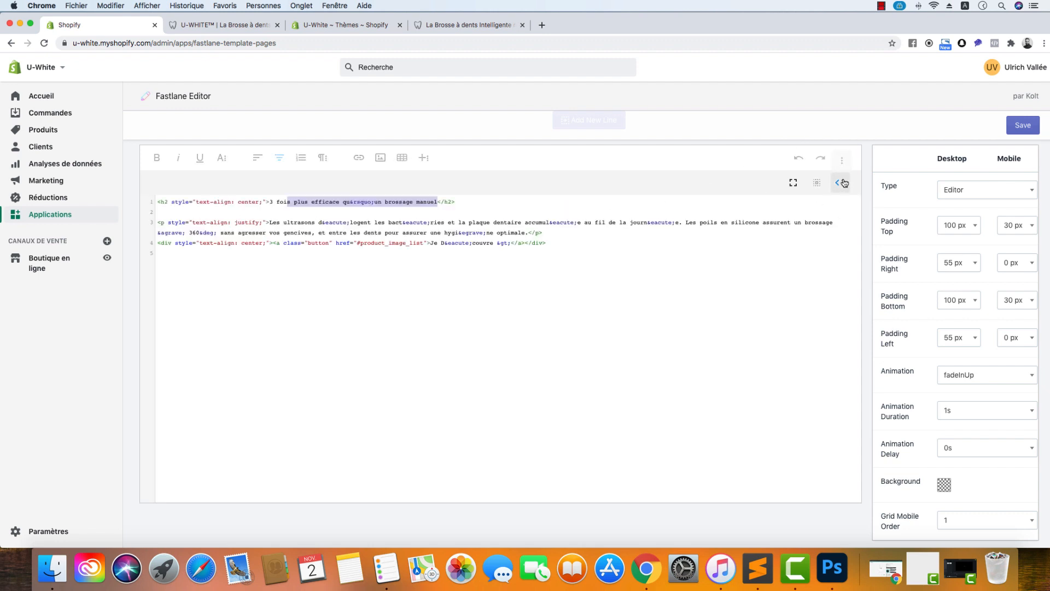
- Examine the h2 heading and paragraph text in the second column's HTML, comparing code view with the visual editor
left_click(231, 201)
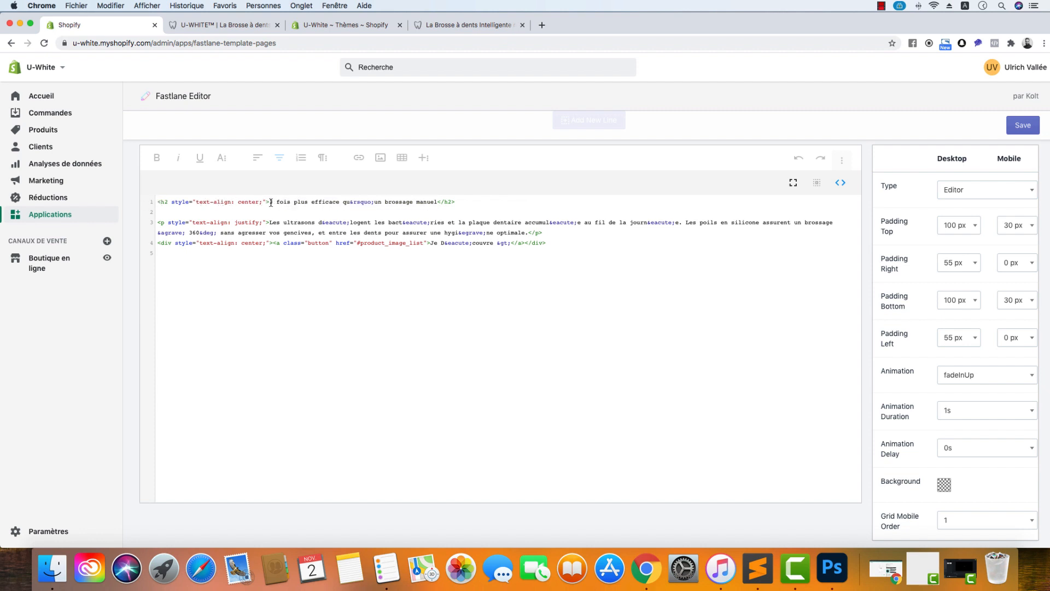
left_click_drag(270, 203, 439, 202)
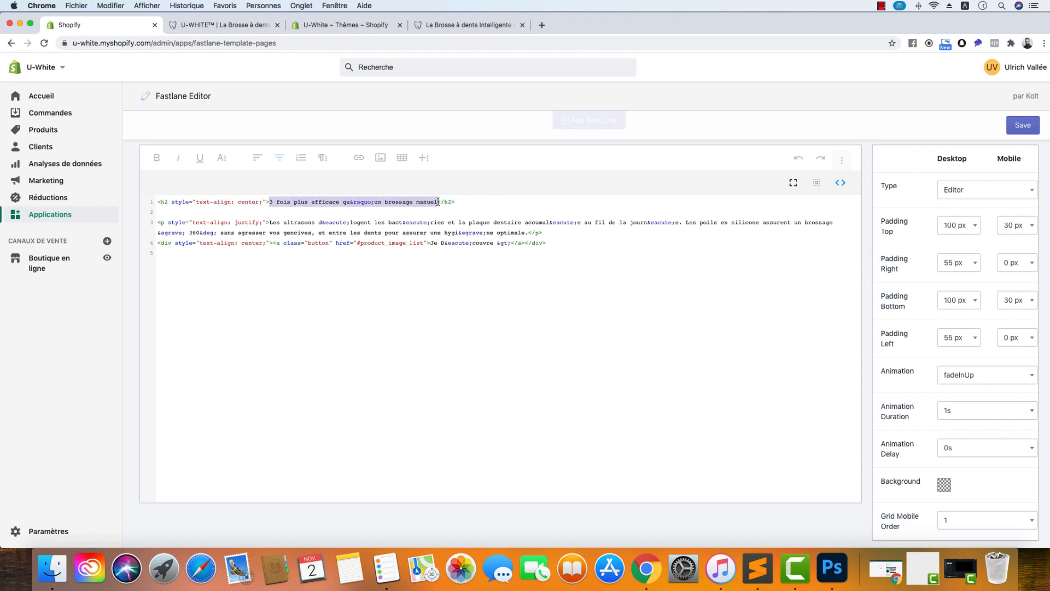
left_click_drag(270, 221, 531, 234)
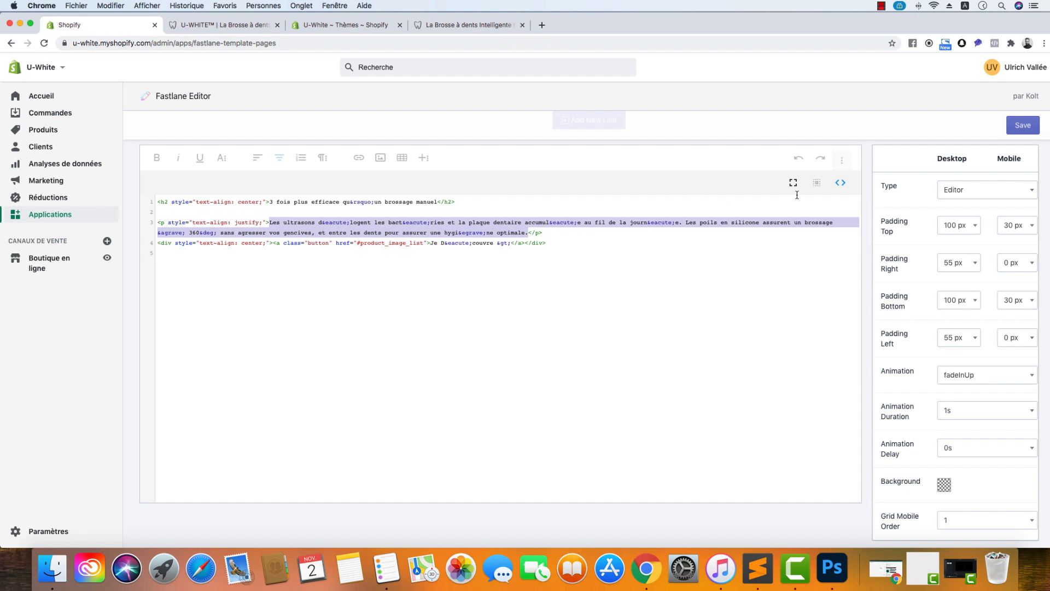
left_click(840, 182)
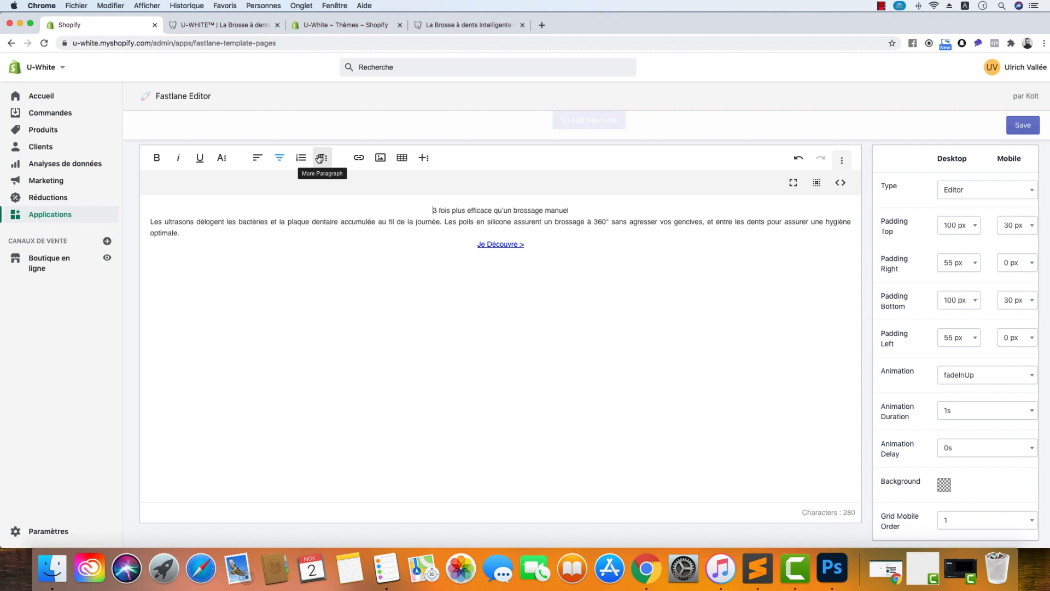
left_click(843, 184)
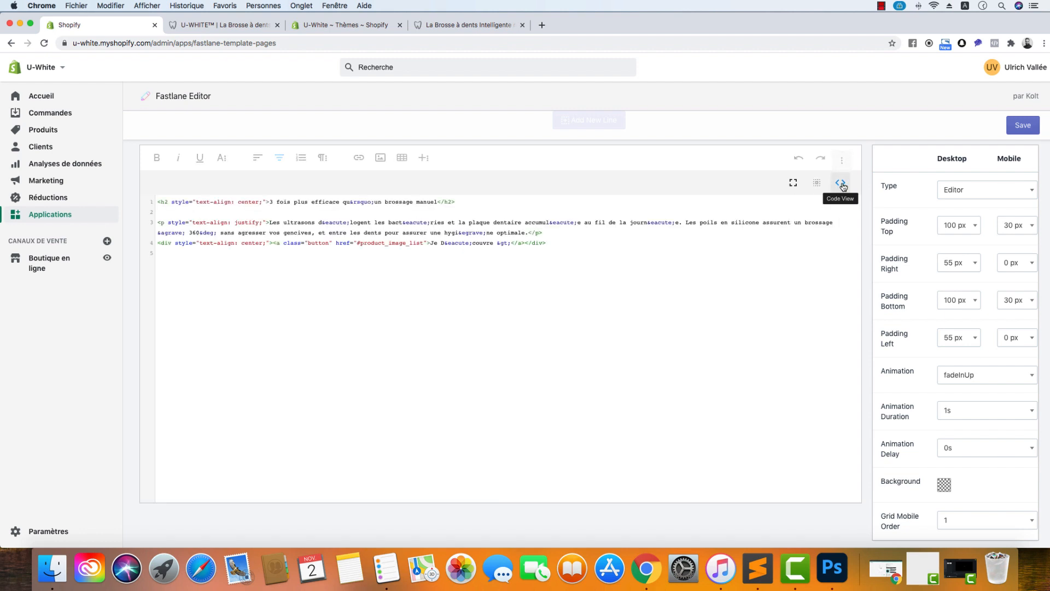
left_click_drag(436, 203, 272, 202)
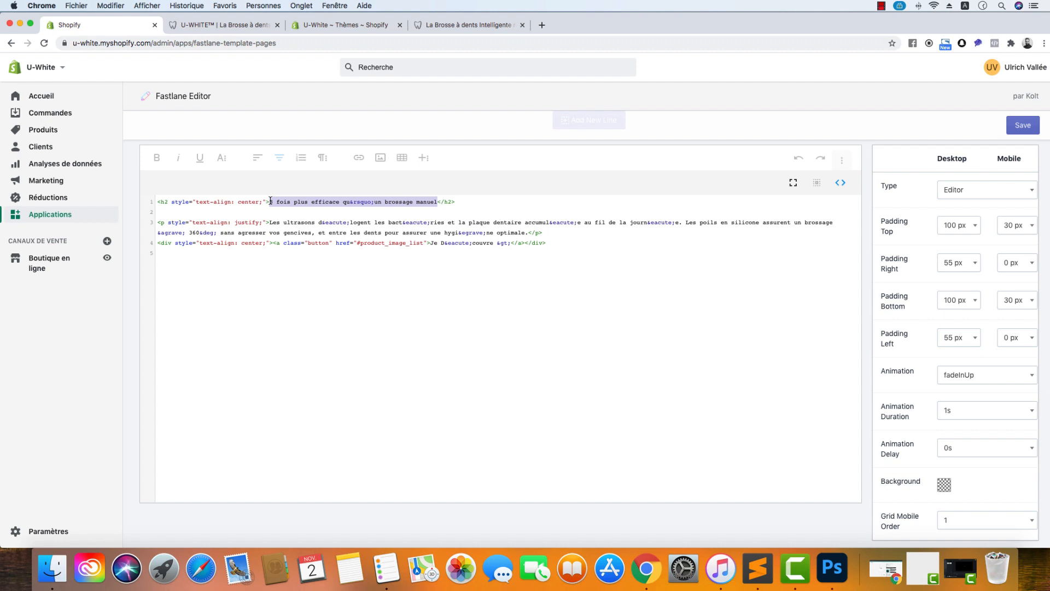
left_click(841, 183)
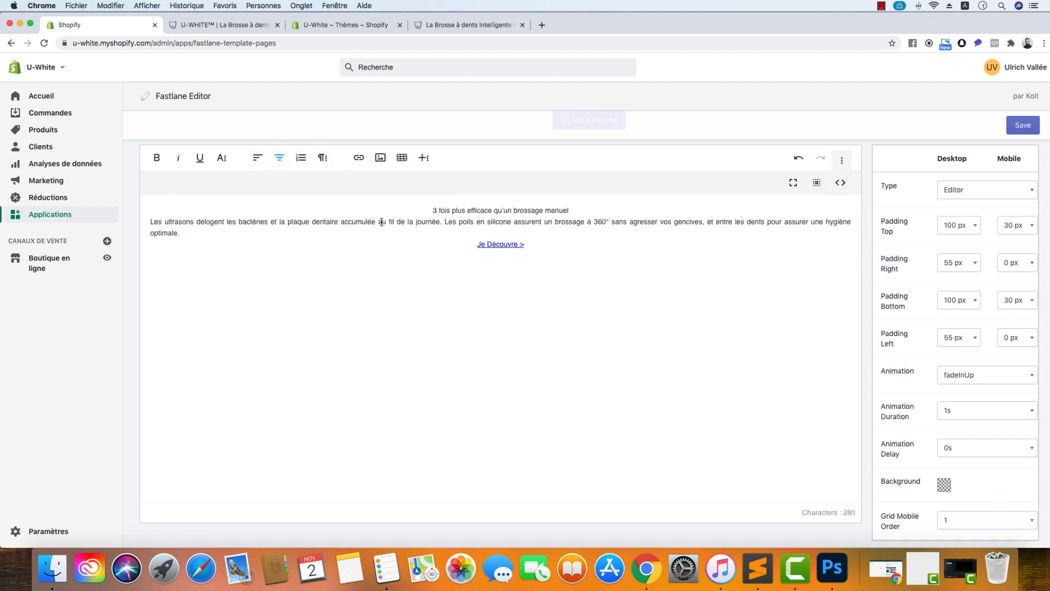
- Examine the "Je Découvre >" button's label and its #product_image_list link target in the second column's HTML
left_click(840, 183)
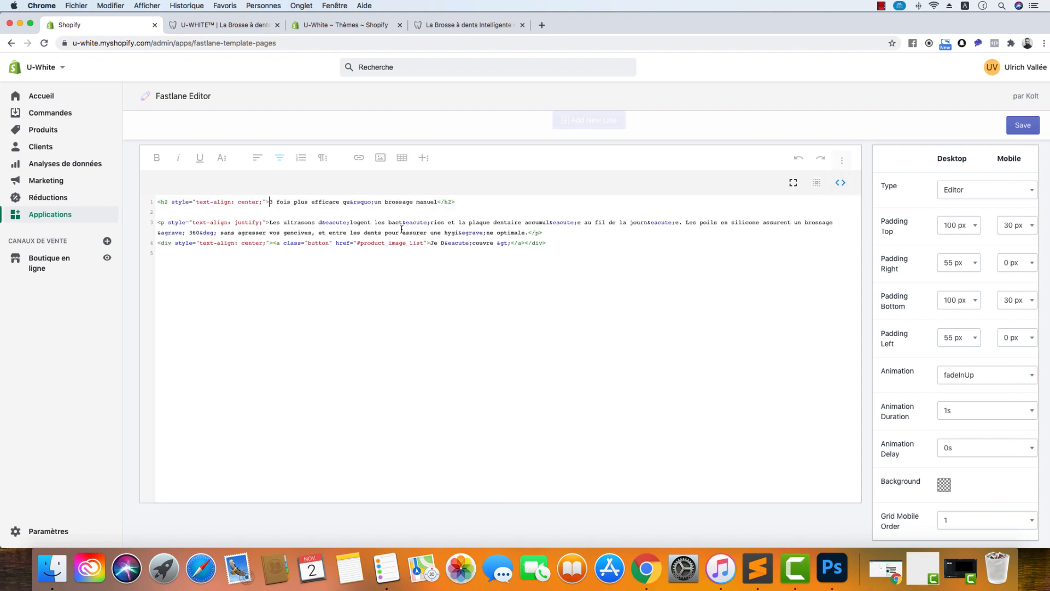
left_click_drag(510, 243, 433, 243)
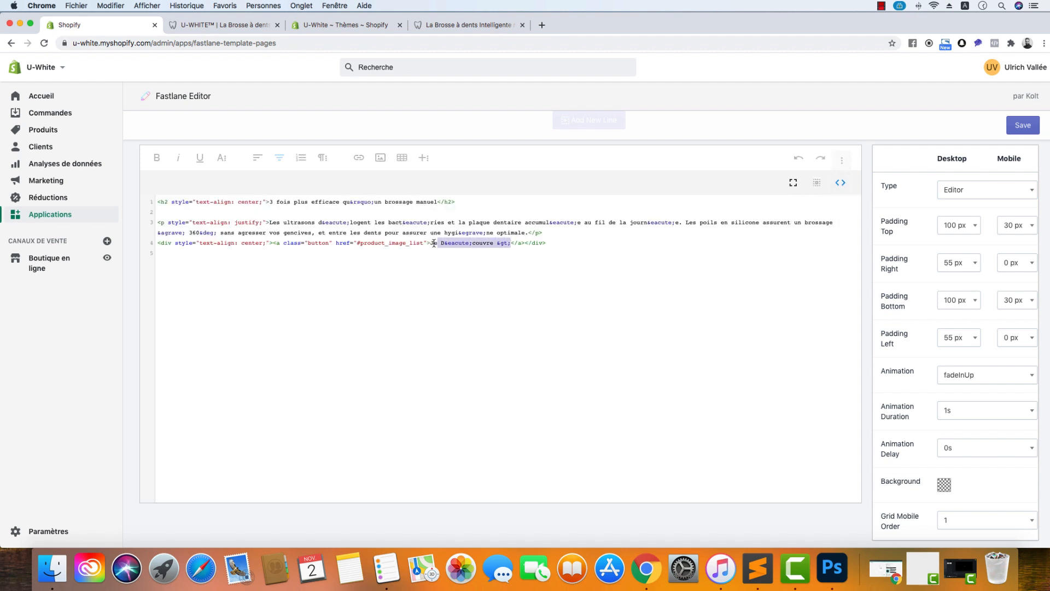
left_click(407, 250)
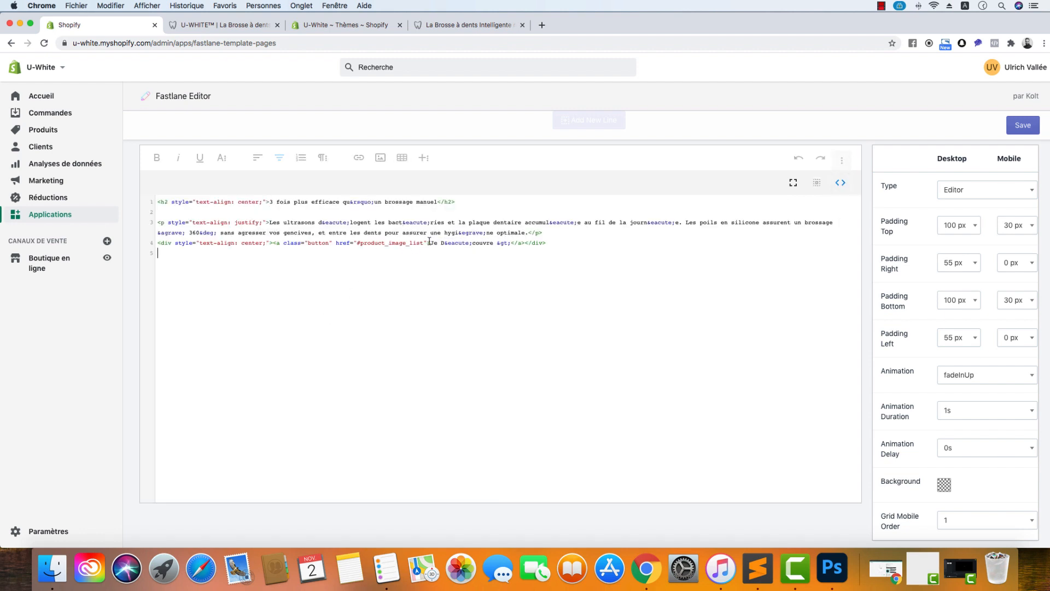
left_click_drag(425, 242, 359, 244)
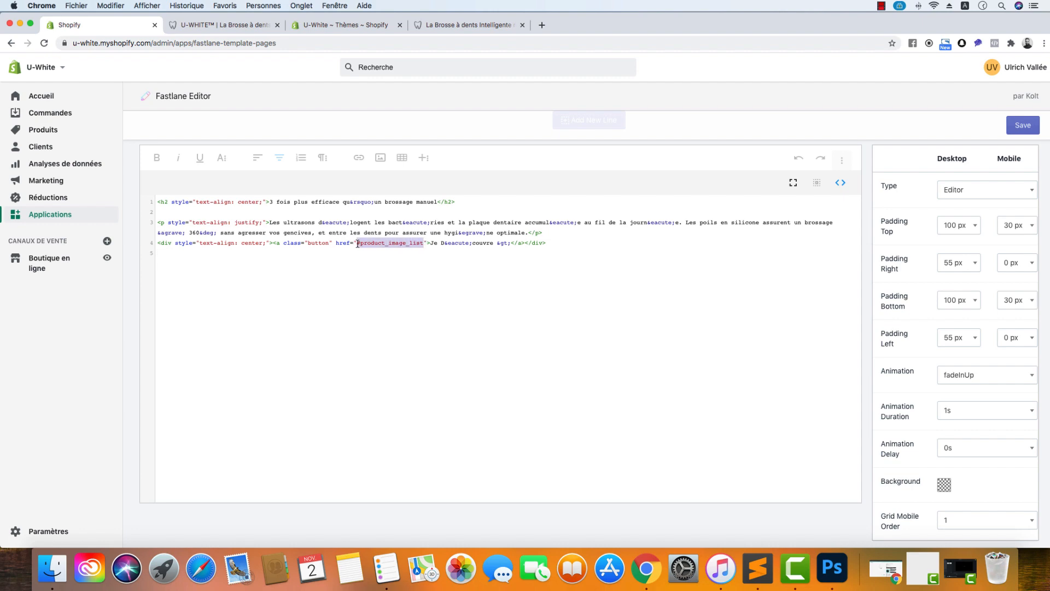
- Switch to the live product page, examine it around the "3 fois plus efficace" section, and close the store's admin preview bar
left_click(438, 24)
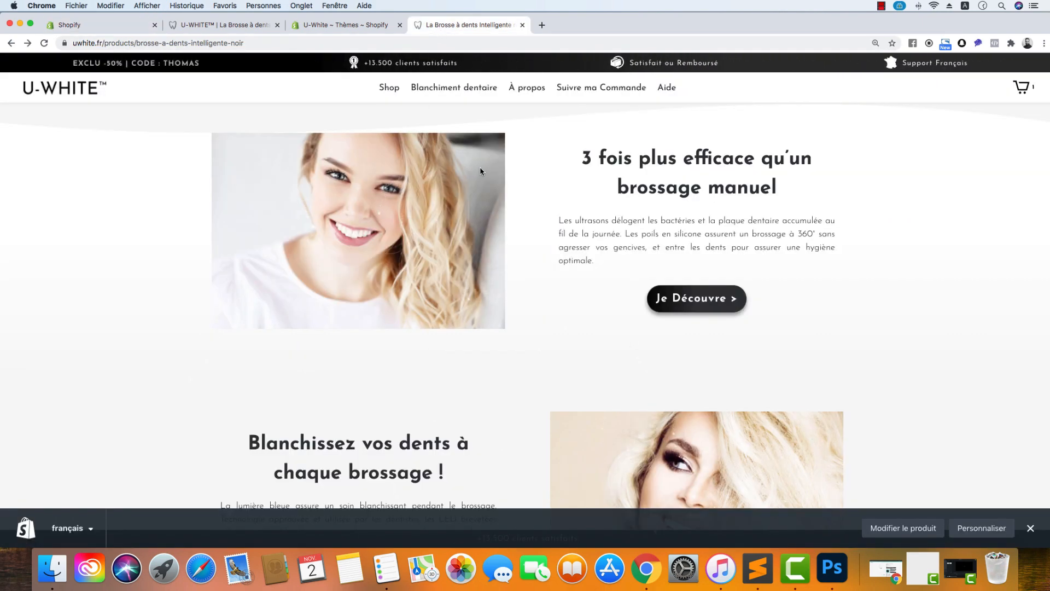
scroll(311, 218, "up", 10)
scroll(312, 222, "down", 15)
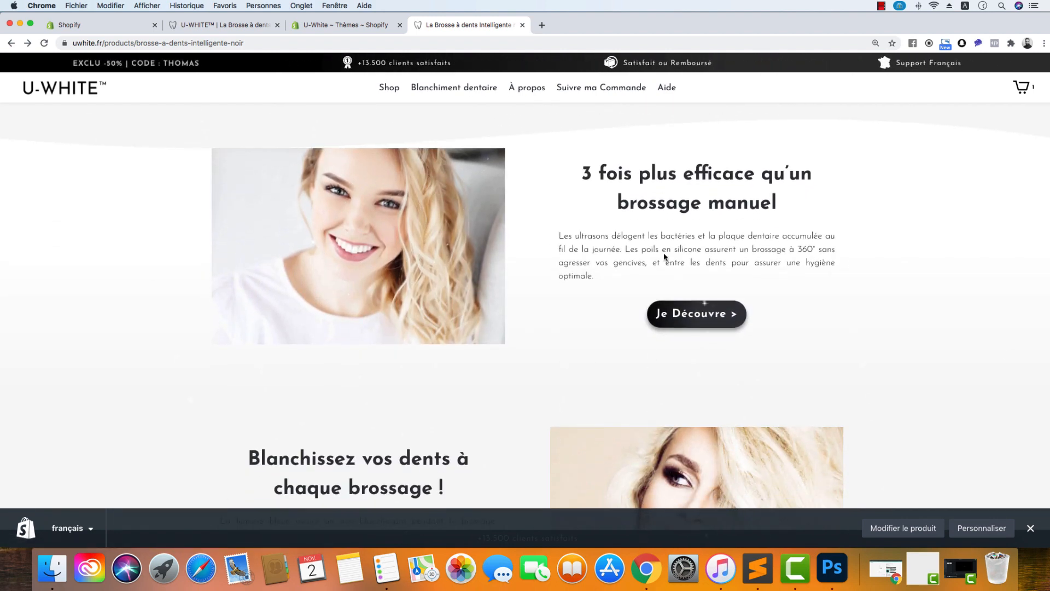
scroll(696, 320, "up", 10)
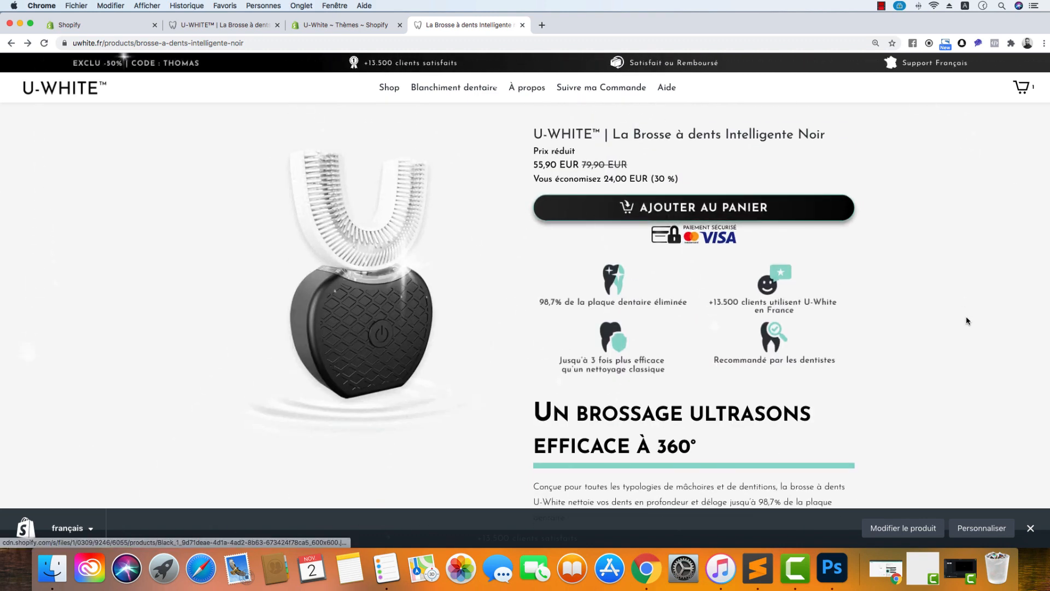
left_click(1031, 528)
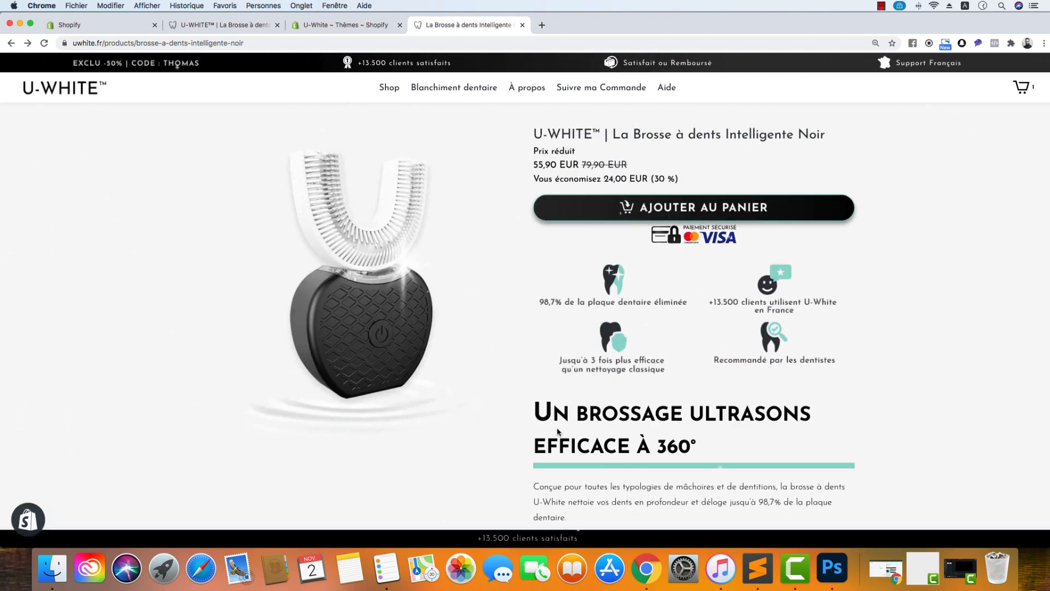
- Test the "Je Découvre >" link in the "3 fois plus efficace" section, and return to that section
scroll(558, 432, "down", 10)
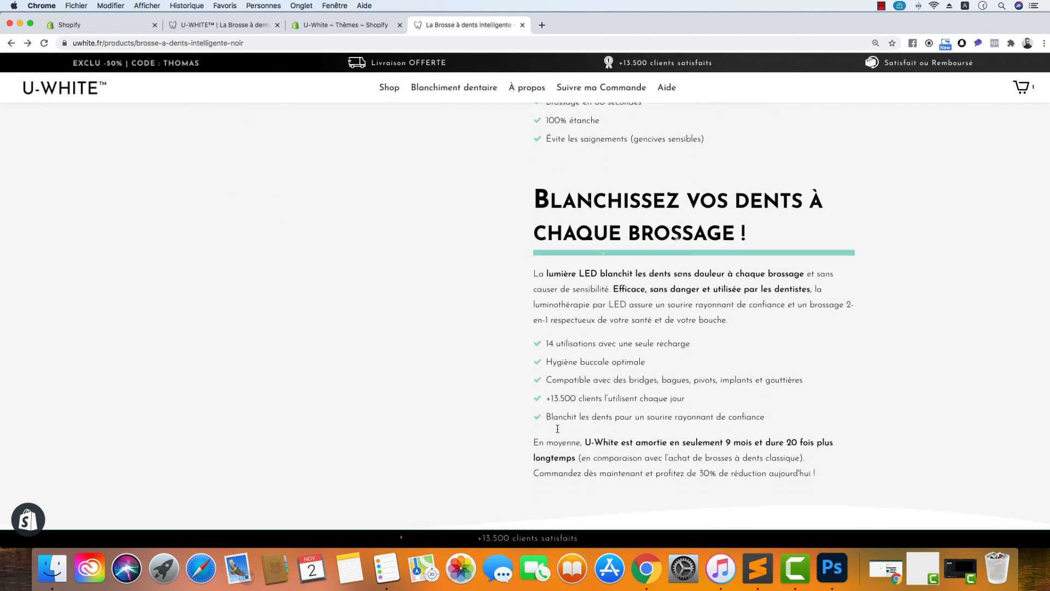
scroll(557, 431, "down", 10)
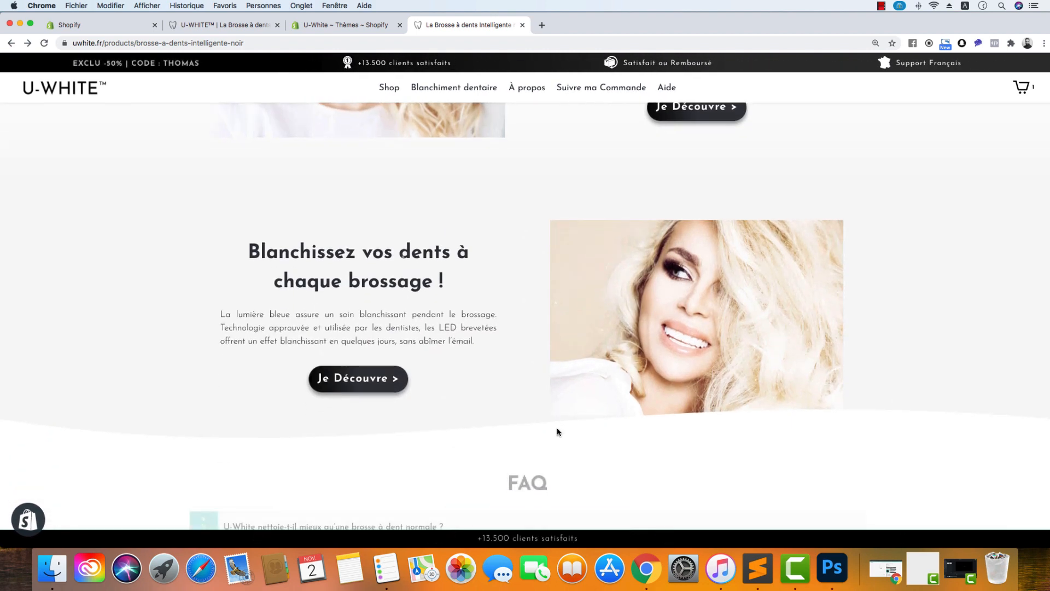
scroll(558, 432, "up", 2)
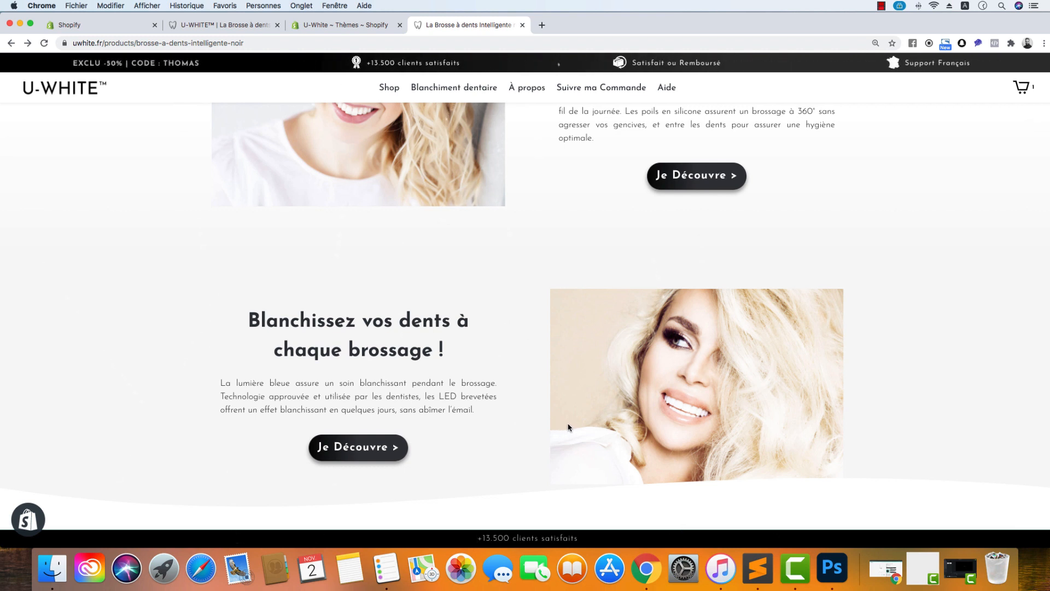
scroll(563, 427, "up", 4)
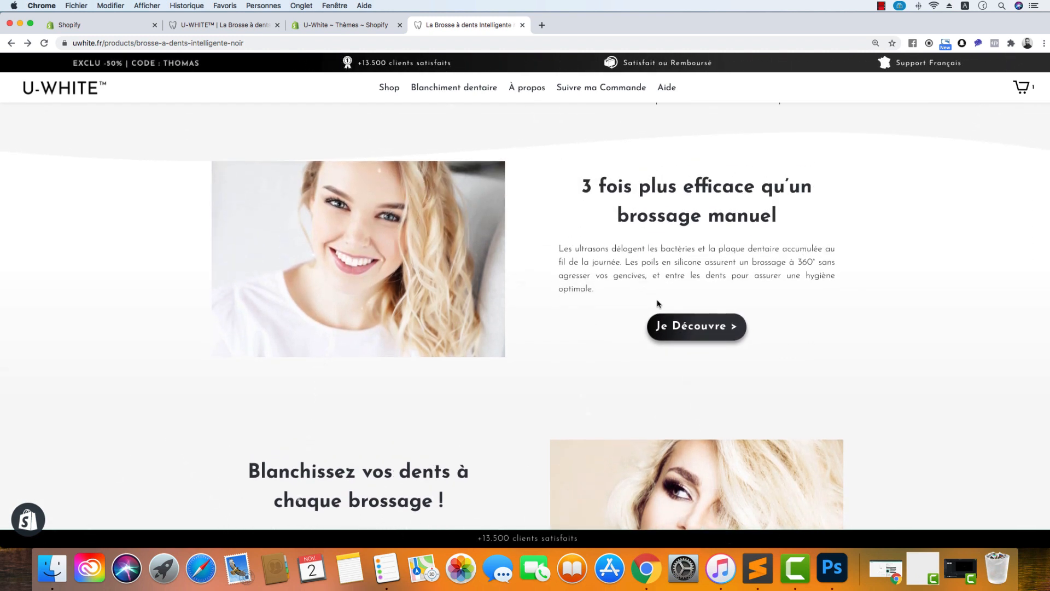
left_click(690, 323)
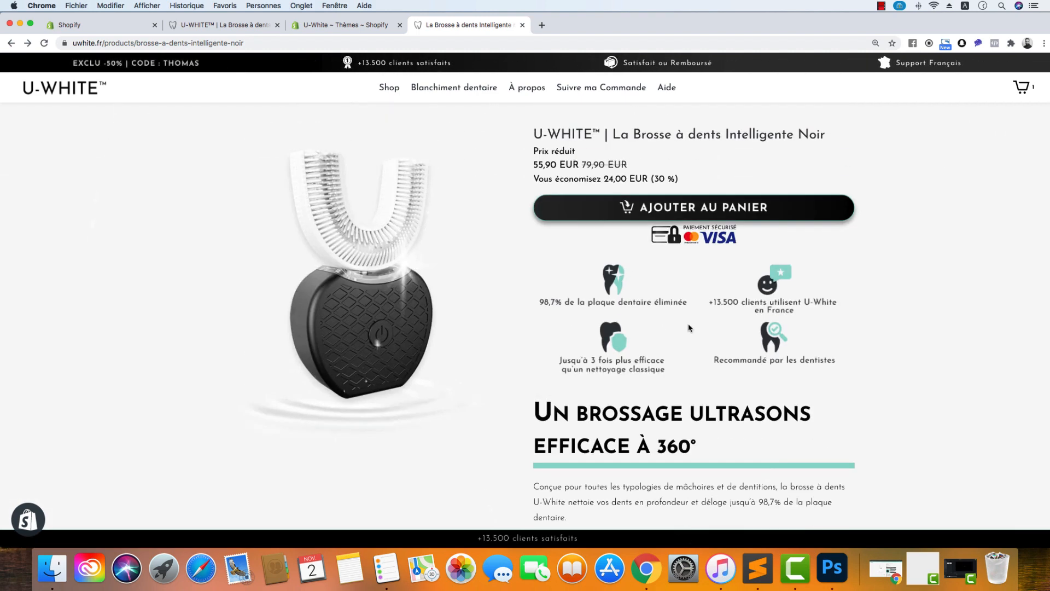
scroll(688, 327, "down", 20)
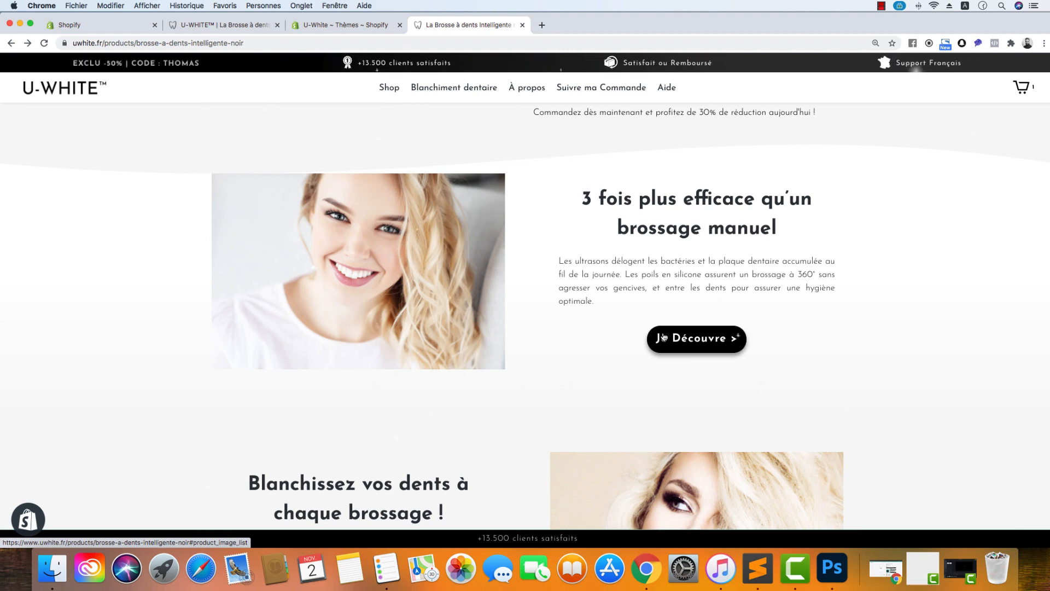
- Examine the live product page from the product image through the wave sections down to the FAQ
scroll(365, 231, "up", 2)
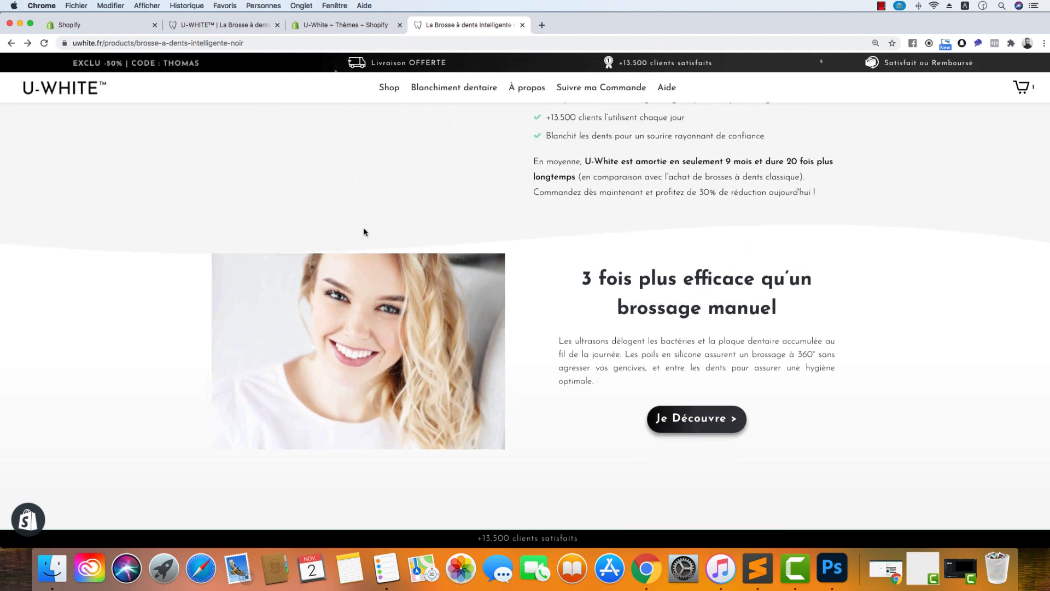
scroll(365, 232, "up", 10)
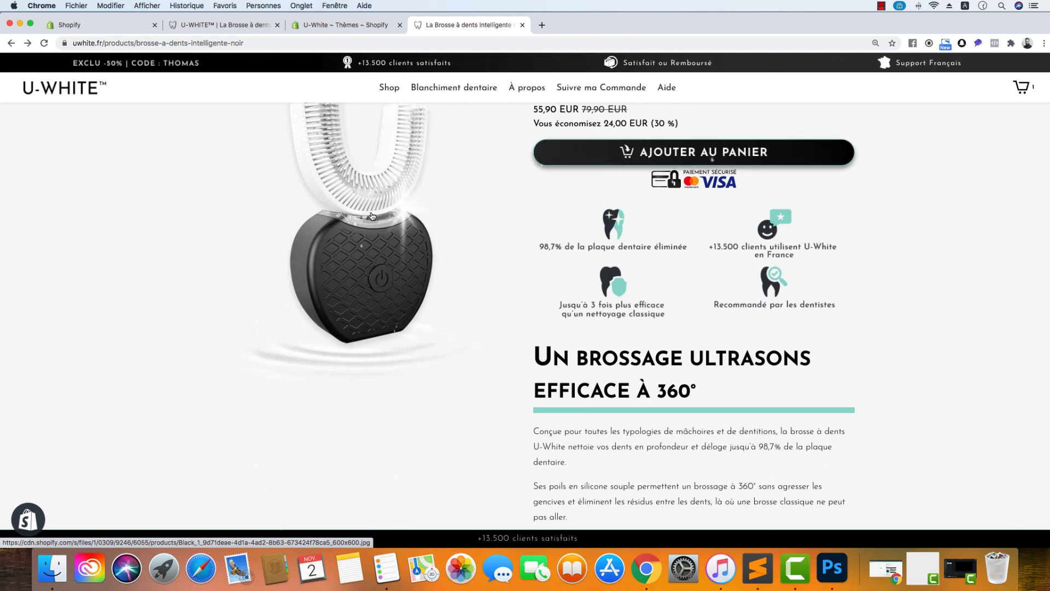
scroll(501, 239, "down", 3)
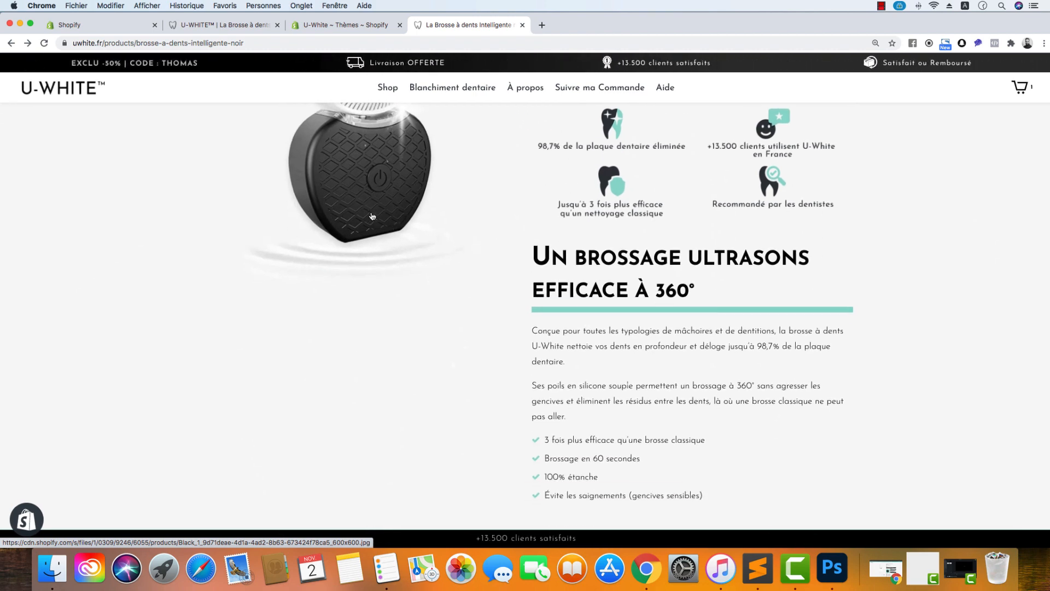
scroll(504, 241, "down", 2)
scroll(504, 241, "down", 10)
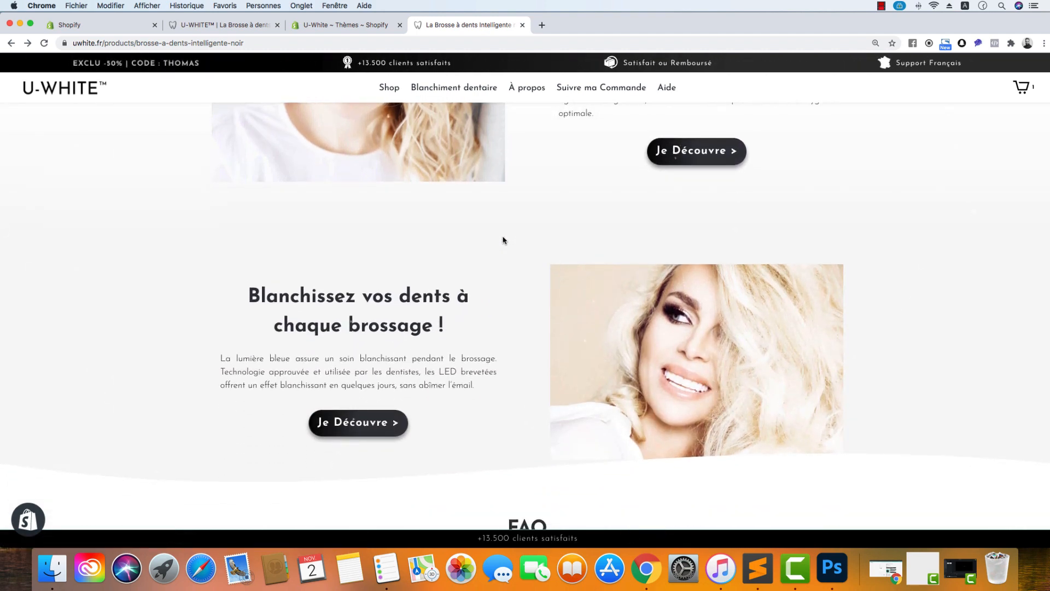
scroll(503, 240, "down", 5)
scroll(506, 247, "down", 1)
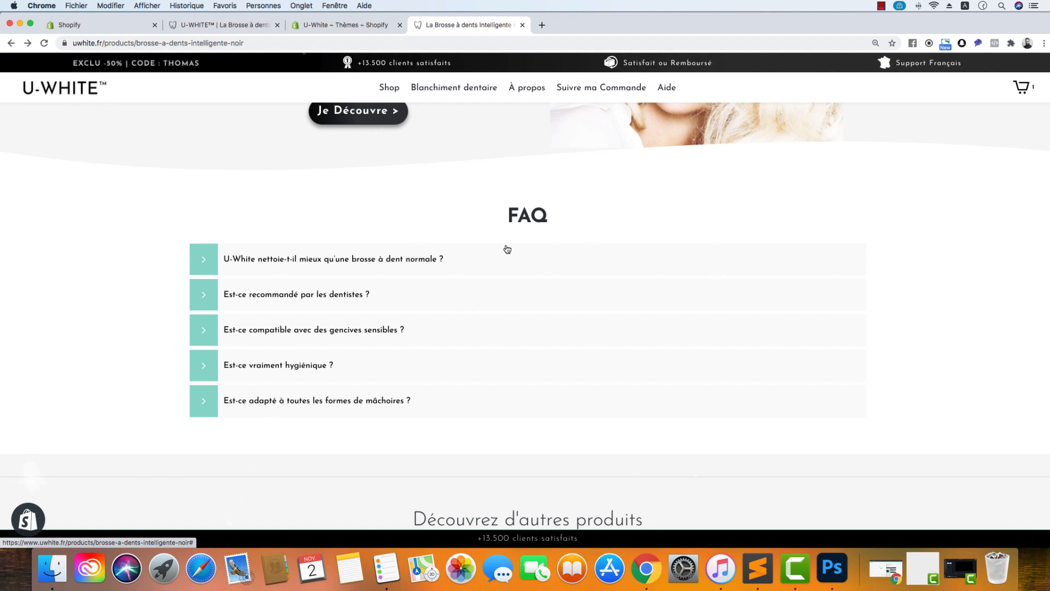
- Return to Fastlane Editor, leave the HTML code view and close the first line's second column
left_click(350, 26)
left_click(230, 28)
left_click(88, 24)
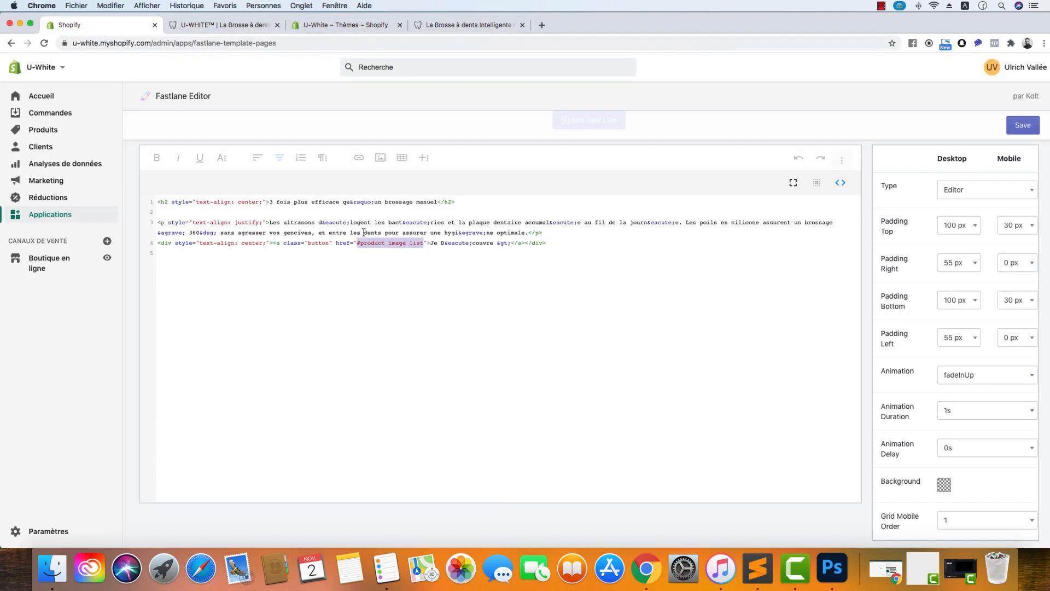
left_click(837, 185)
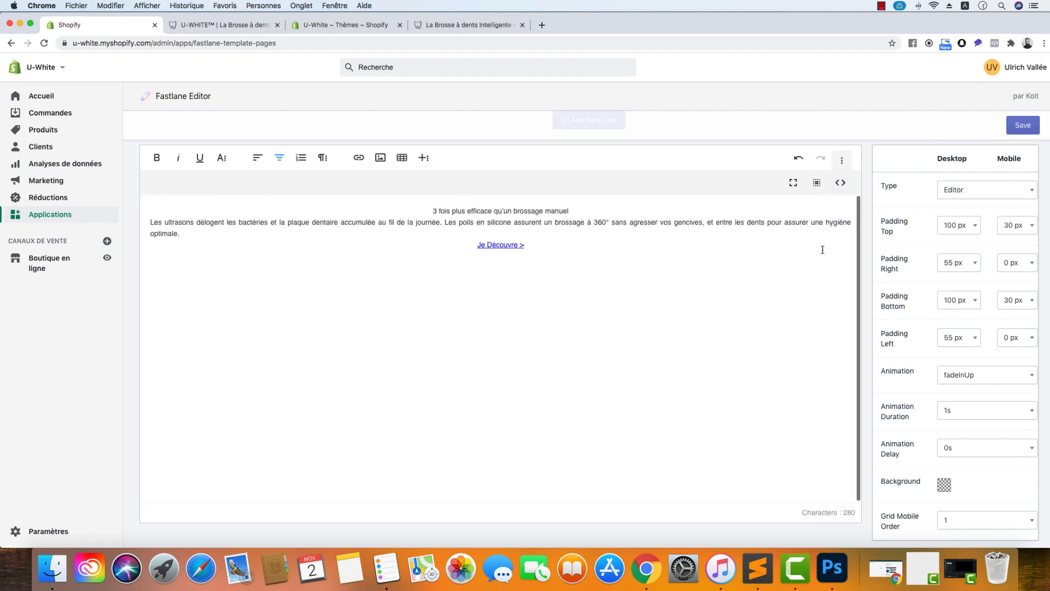
scroll(242, 259, "up", 6)
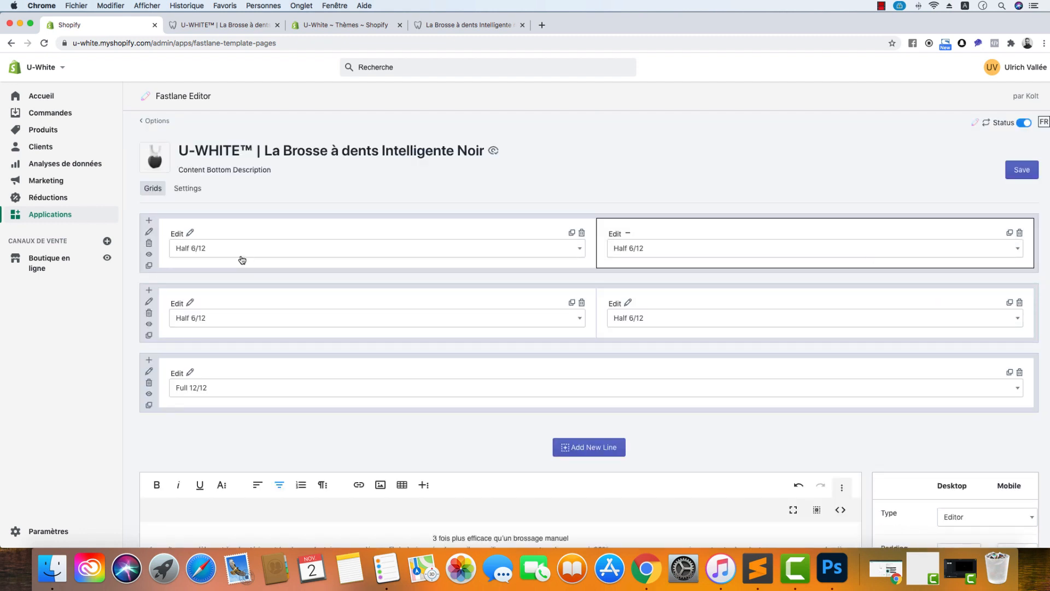
left_click(627, 233)
- Examine the area around the FAQ on the live product page and return to Fastlane Editor
left_click(473, 27)
scroll(432, 328, "down", 4)
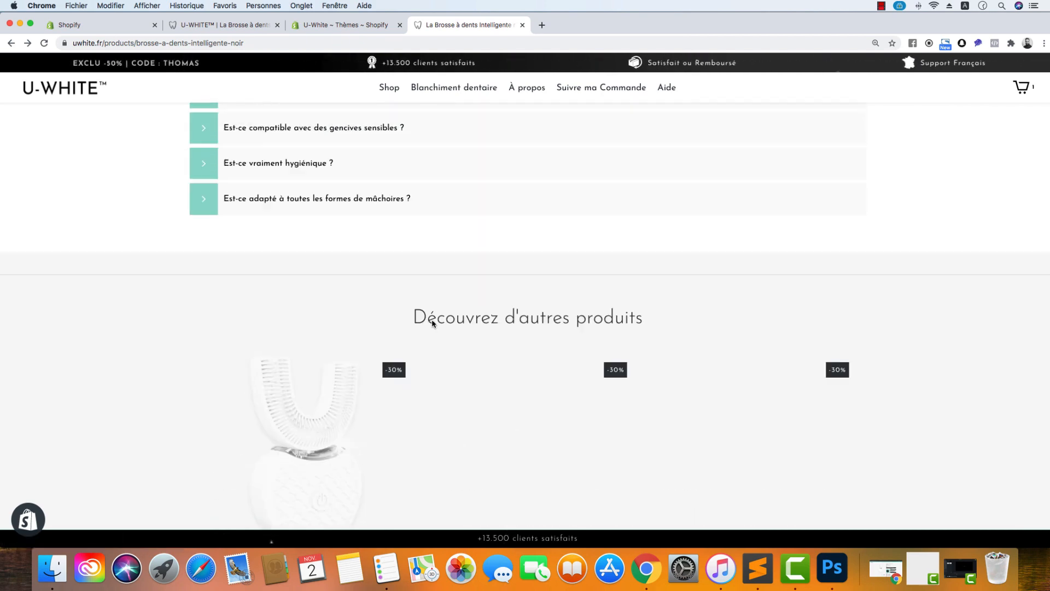
scroll(428, 316, "up", 8)
left_click(77, 25)
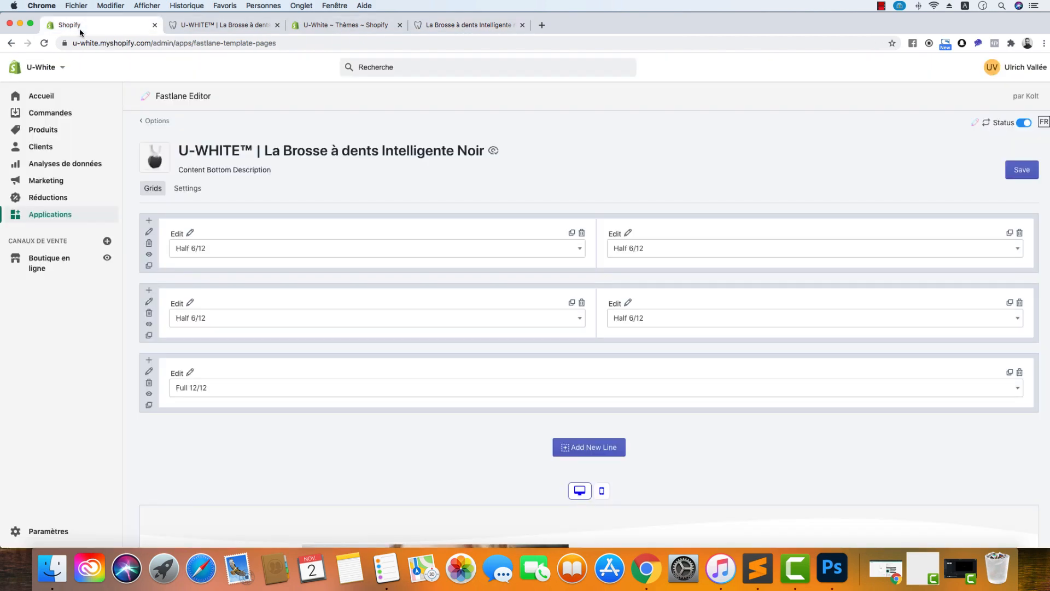
- Open the second line's settings and examine its background and top and bottom SVG wave options
left_click(149, 303)
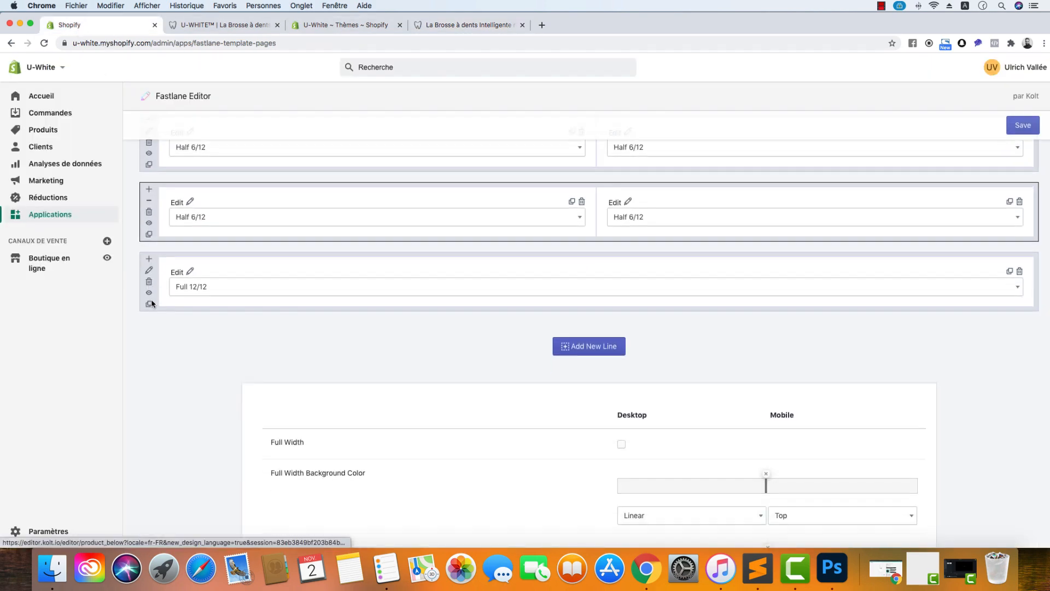
scroll(285, 312, "down", 10)
scroll(285, 312, "down", 6)
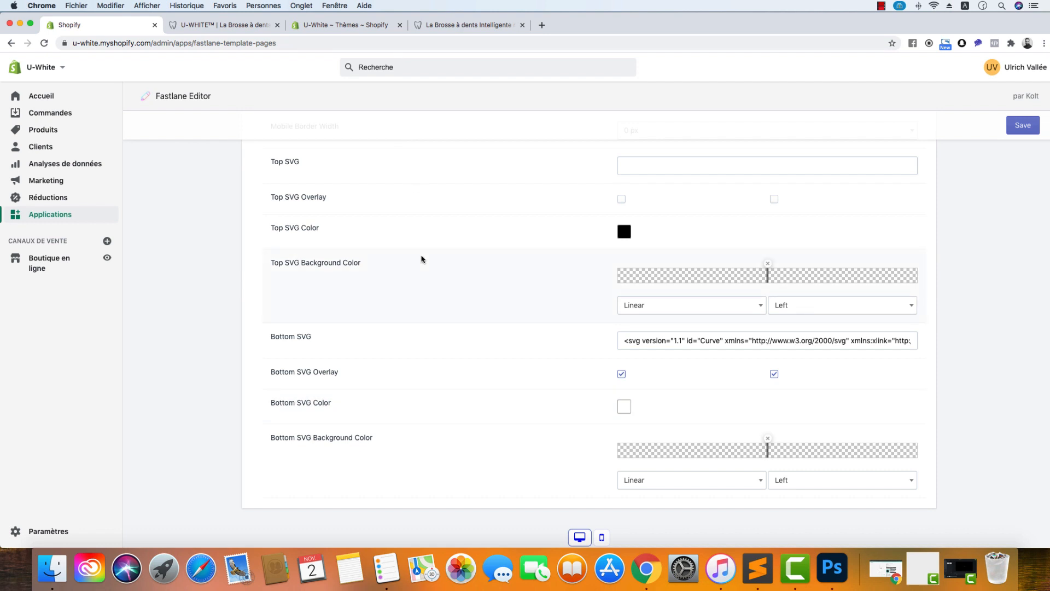
scroll(396, 242, "up", 10)
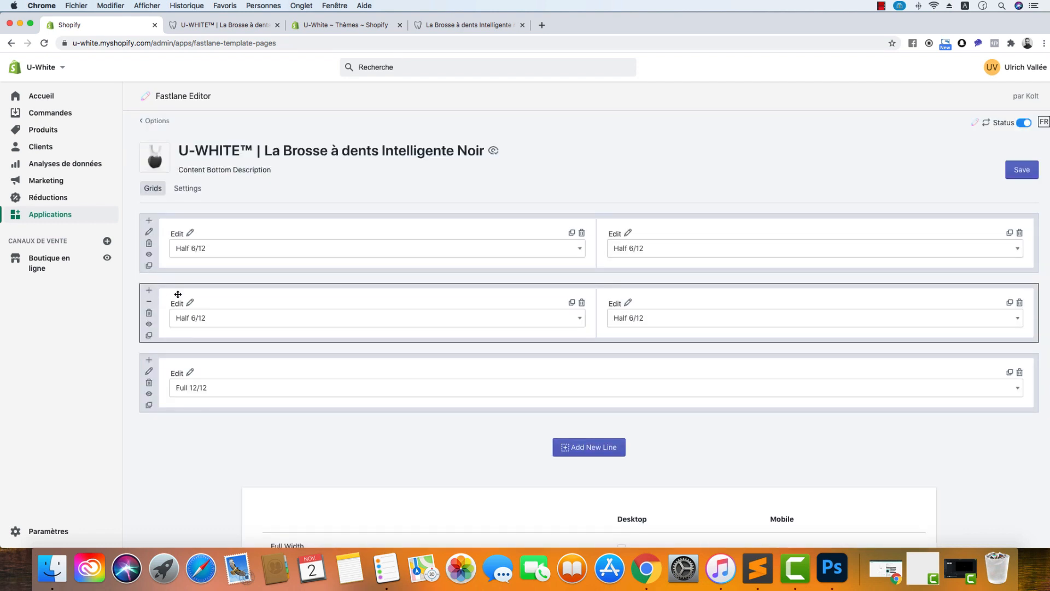
- Open the third line's full-width FAQ column and set its style to Style 3
left_click(189, 372)
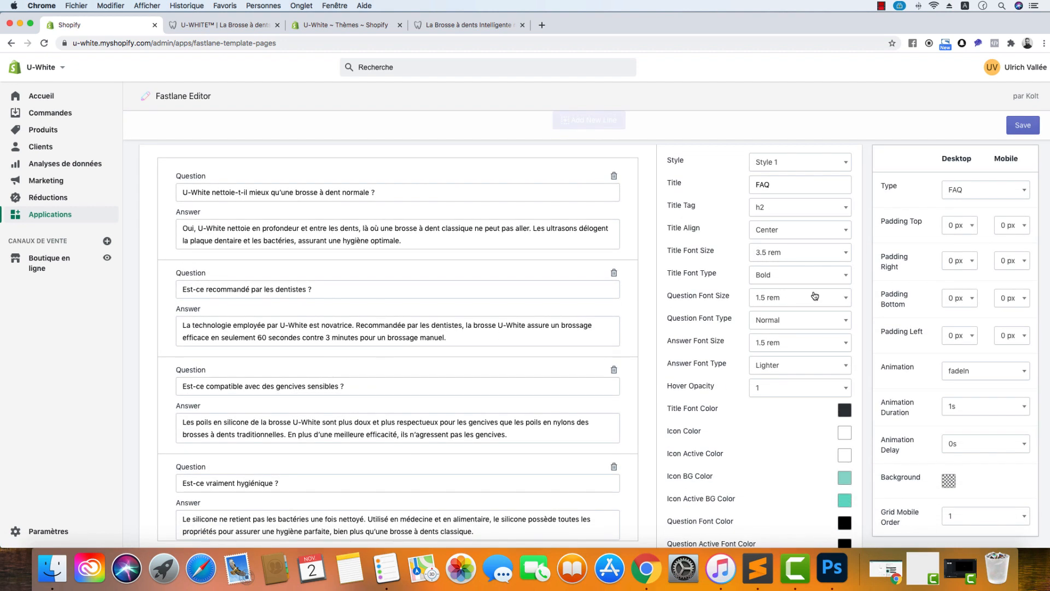
left_click(837, 162)
left_click(811, 235)
- Examine the FAQ column's questions and answers together with its font and color settings
scroll(791, 343, "down", 5)
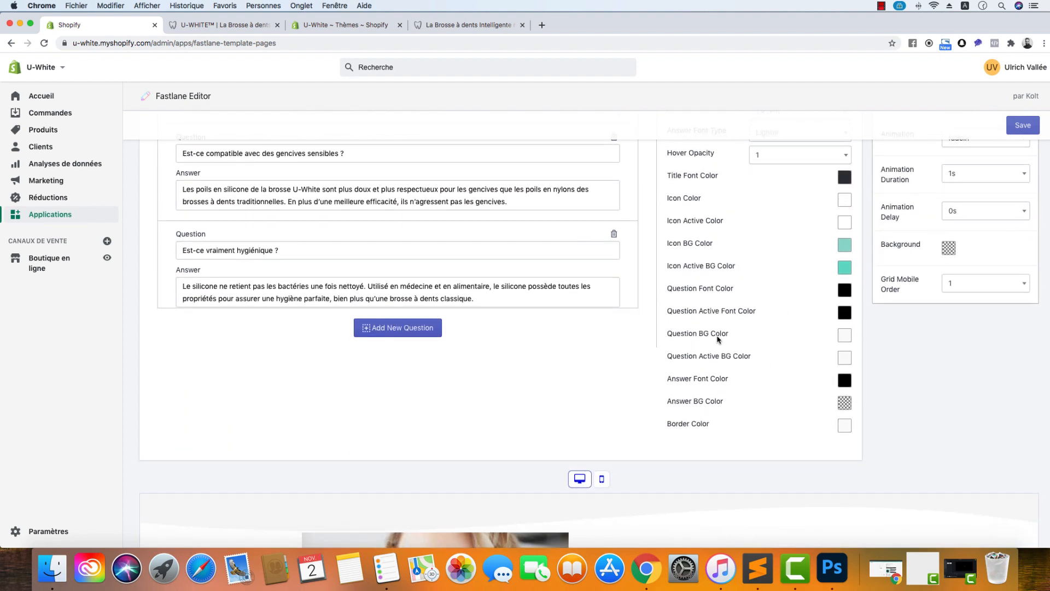
scroll(717, 337, "up", 10)
scroll(660, 336, "down", 3)
scroll(661, 337, "down", 5)
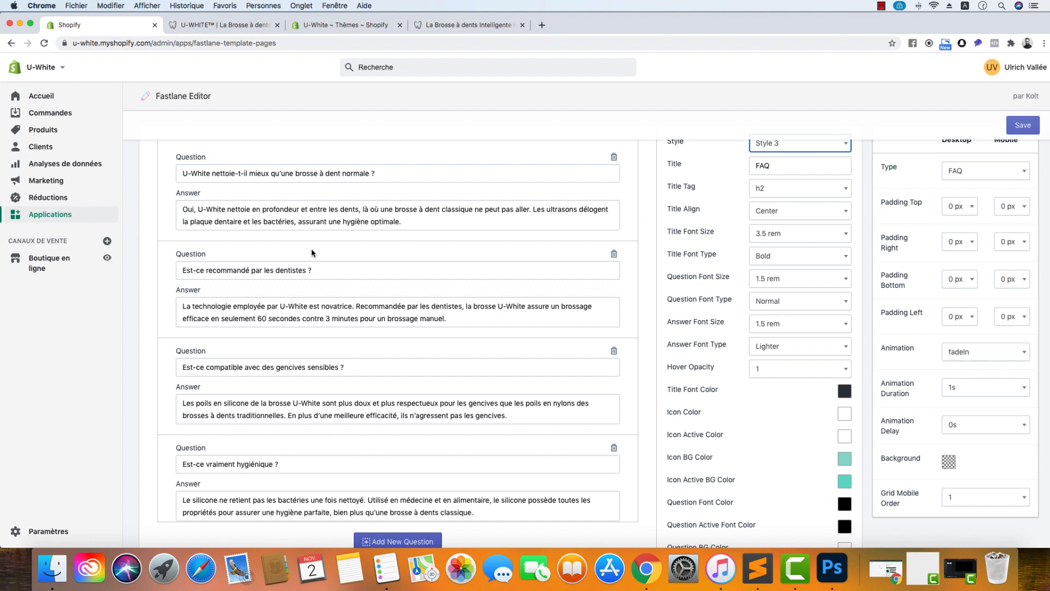
scroll(311, 255, "up", 6)
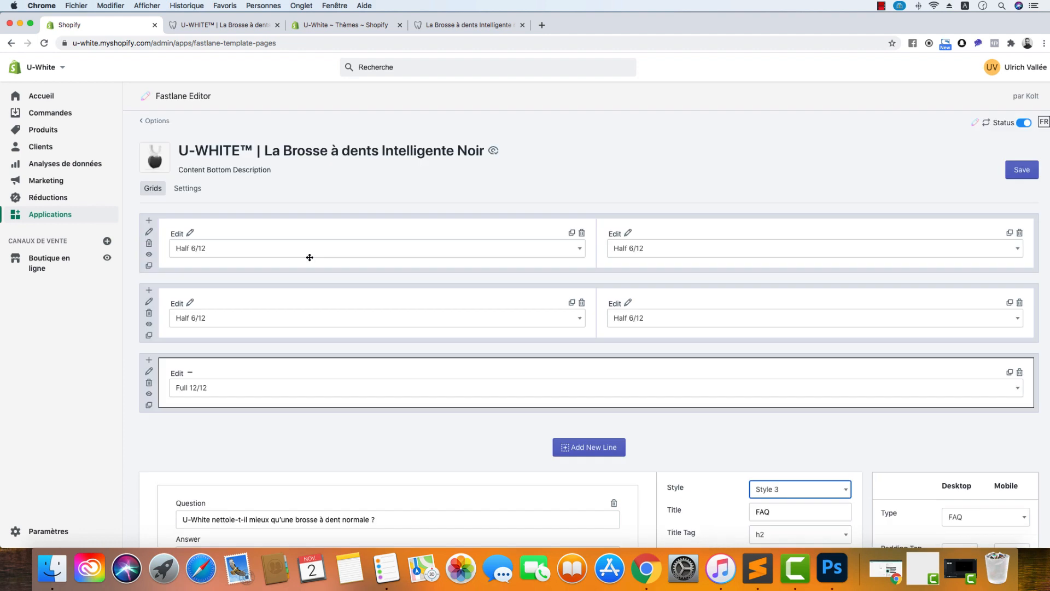